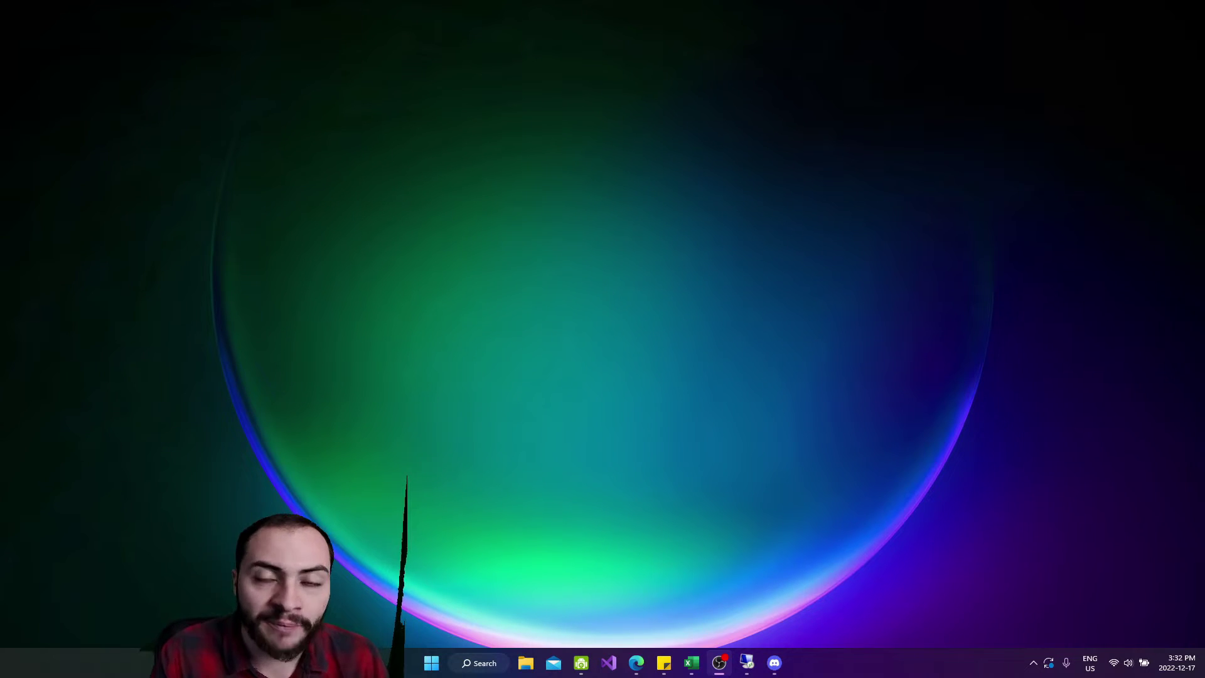
# Step: Search Windows for 'ni' and launch NinjaTrader from the best match
pyautogui.click(476, 664)
pyautogui.write('ninjaTrader')
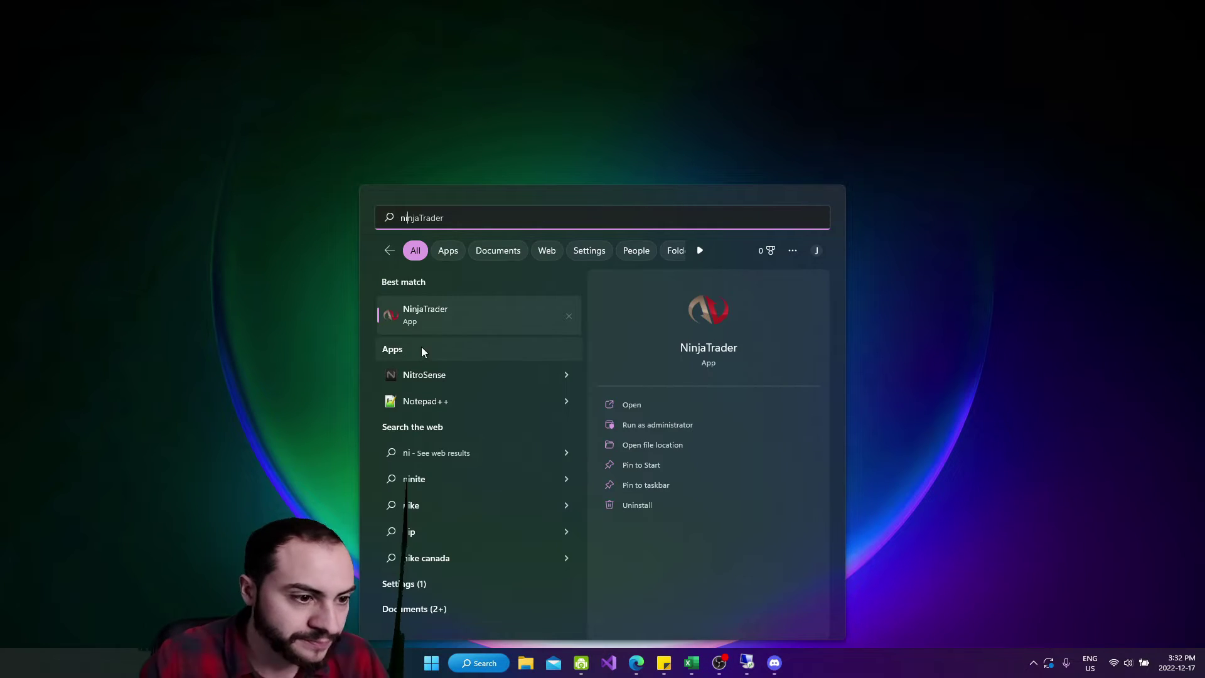
pyautogui.click(448, 308)
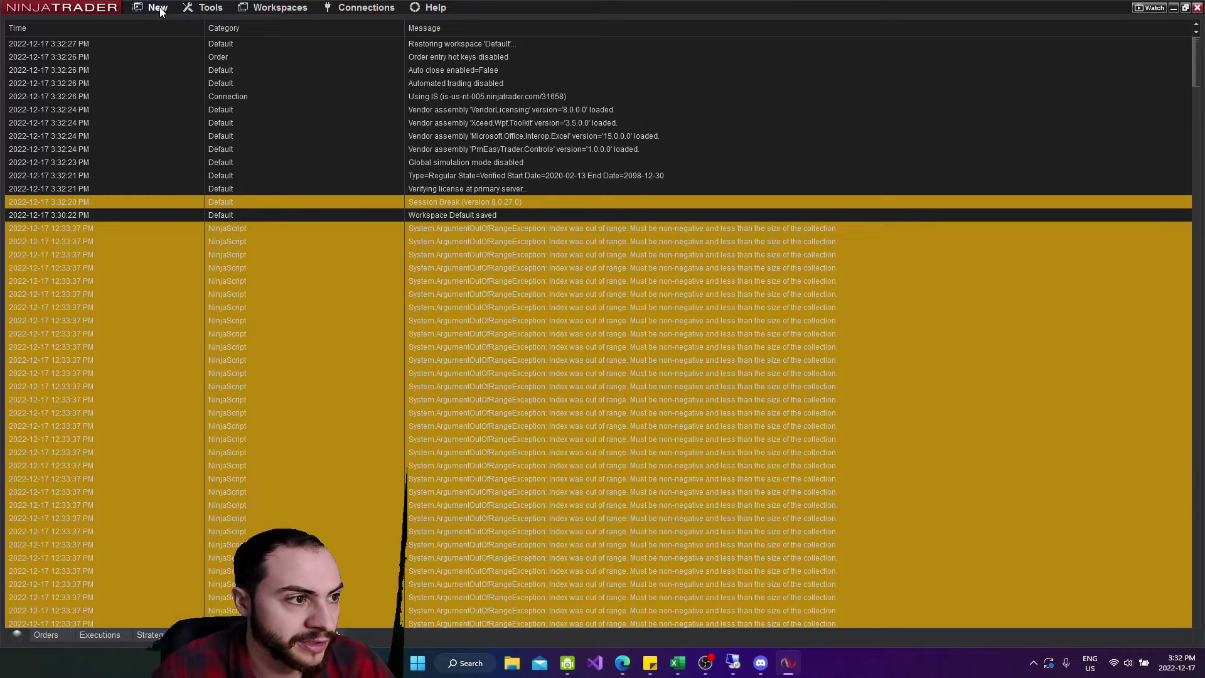
# Step: Open a NinjaScript Editor and load the GapReversal strategy from the Strategies folder
pyautogui.click(161, 11)
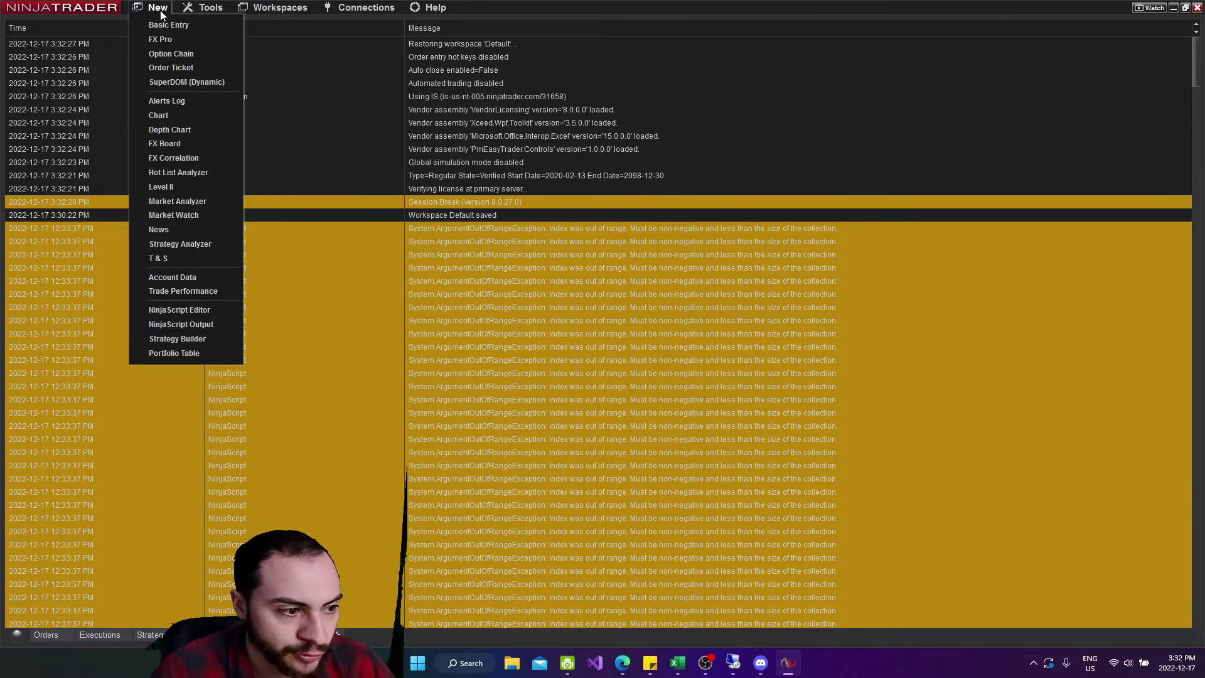
pyautogui.click(203, 314)
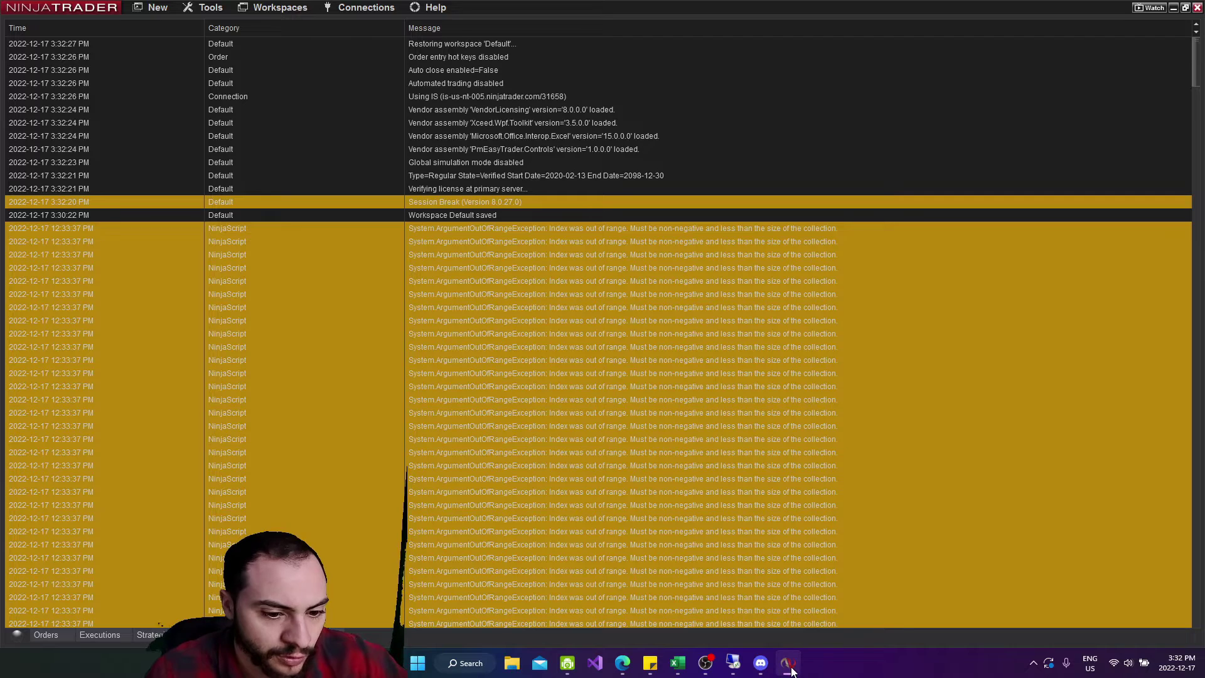
pyautogui.moveTo(790, 671)
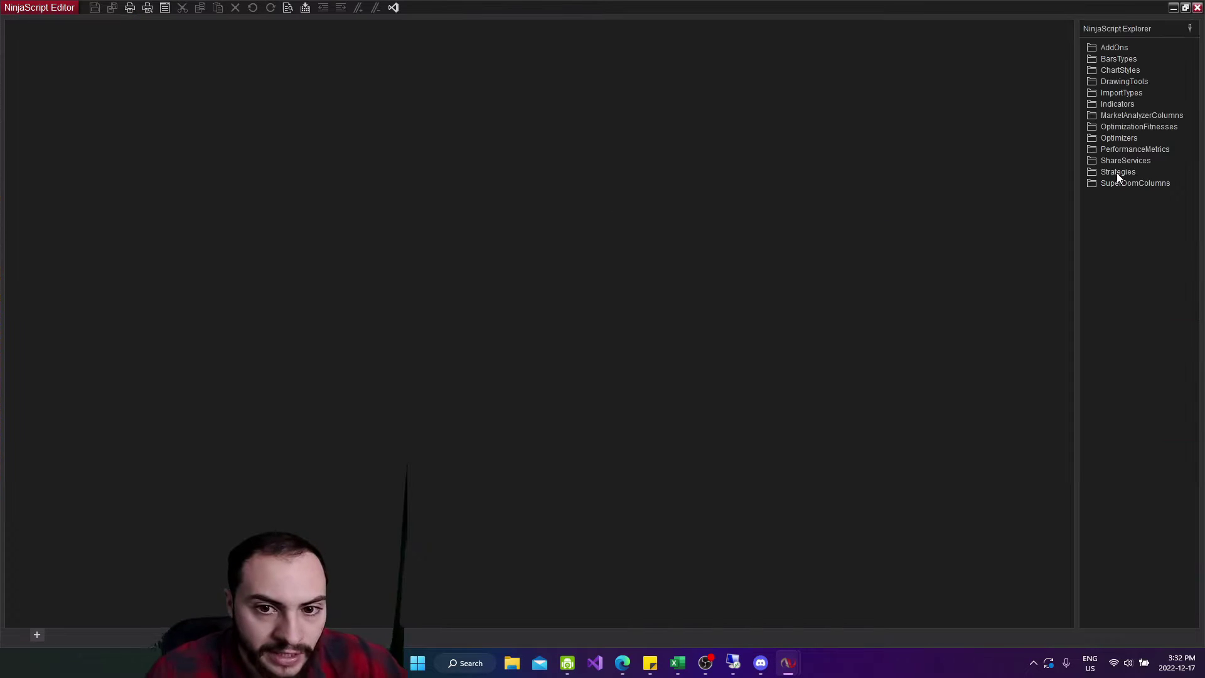
pyautogui.doubleClick(1118, 172)
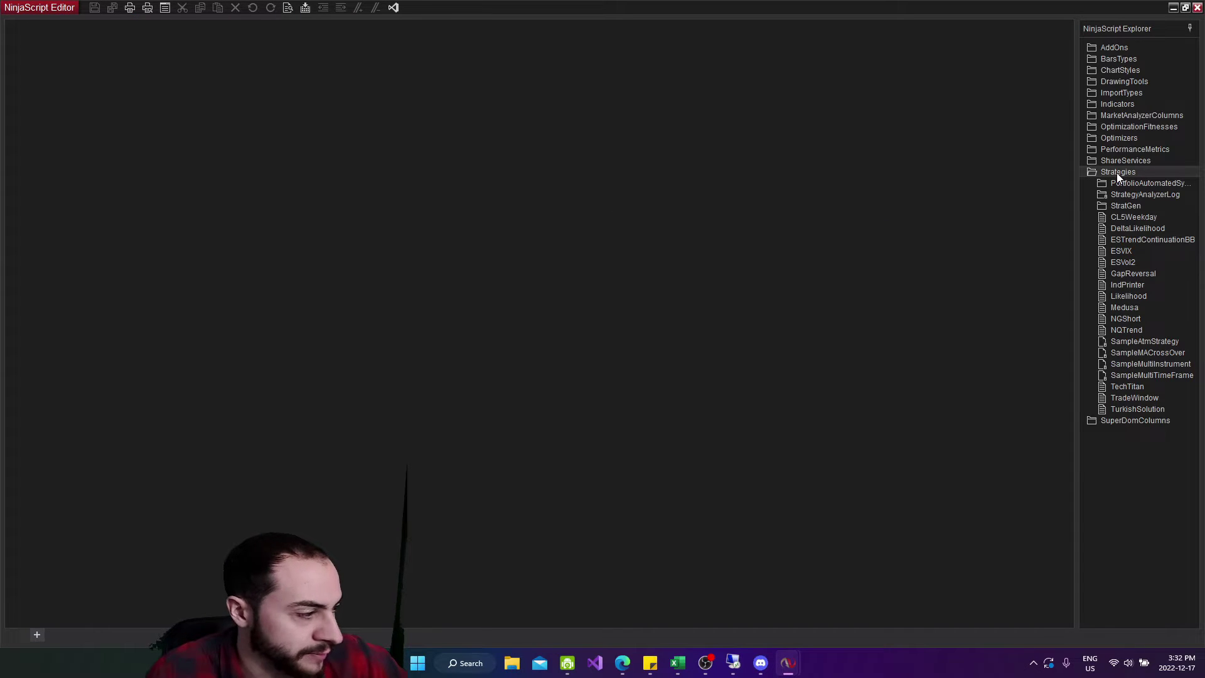
pyautogui.doubleClick(1136, 274)
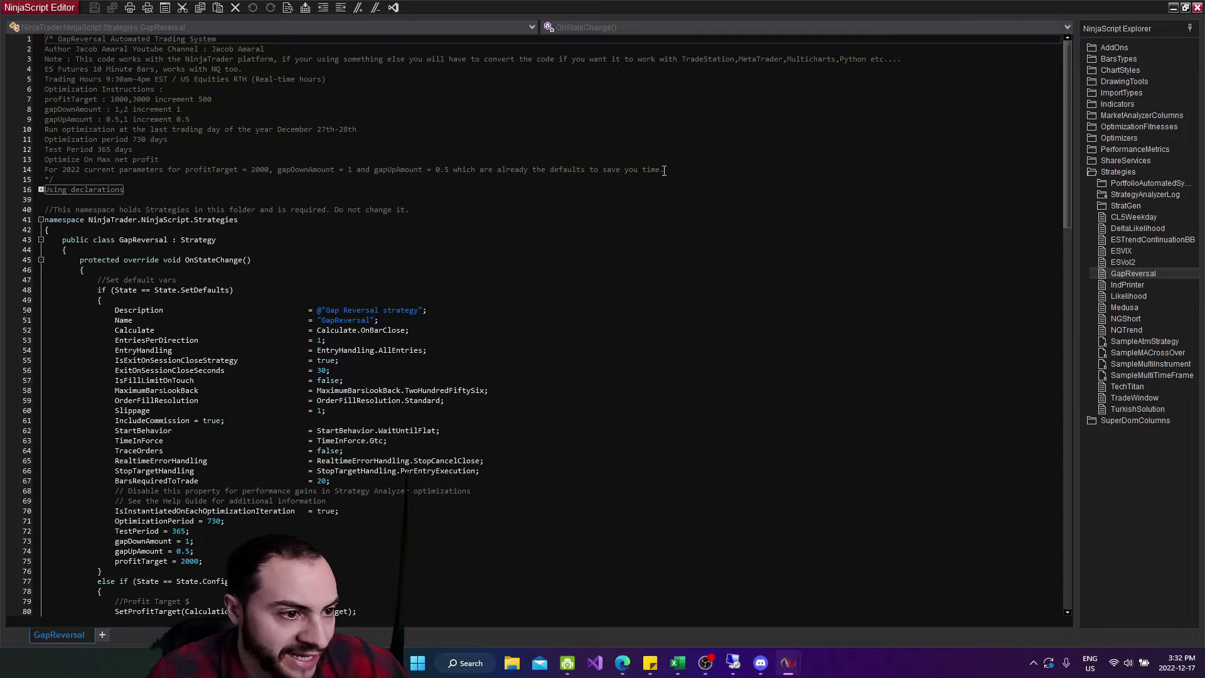
pyautogui.click(749, 170)
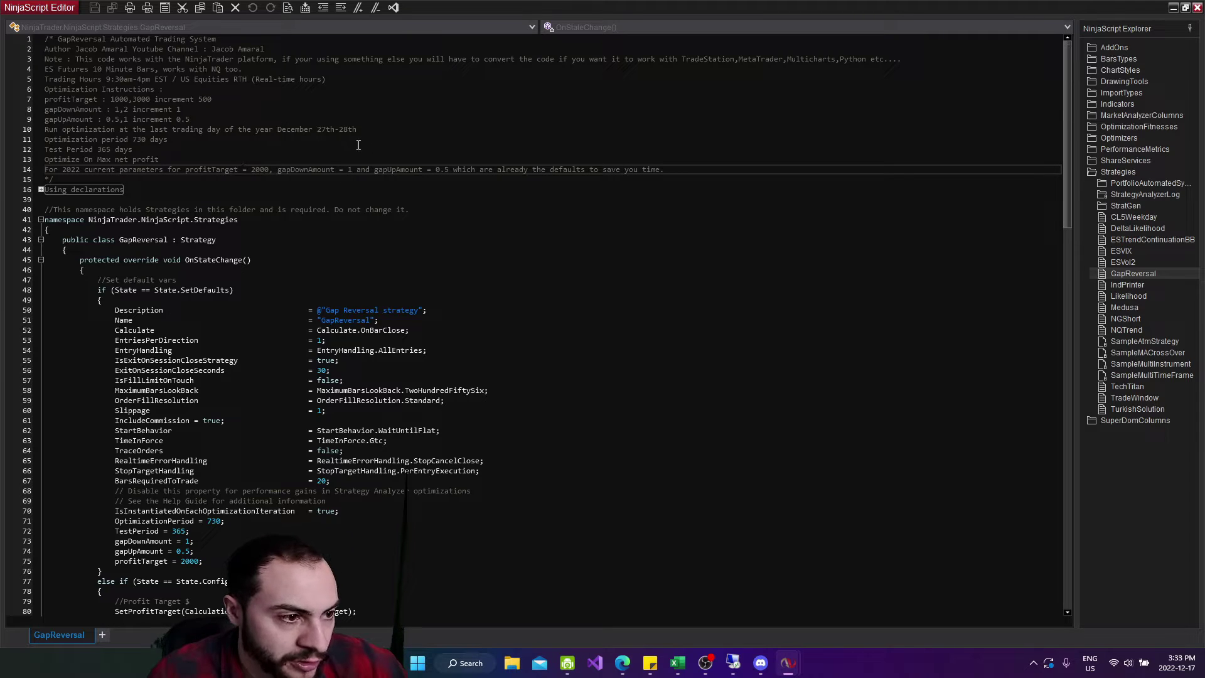
pyautogui.click(44, 89)
pyautogui.moveTo(44, 89); pyautogui.dragTo(247, 119)
pyautogui.scroll(2, 246, 118)
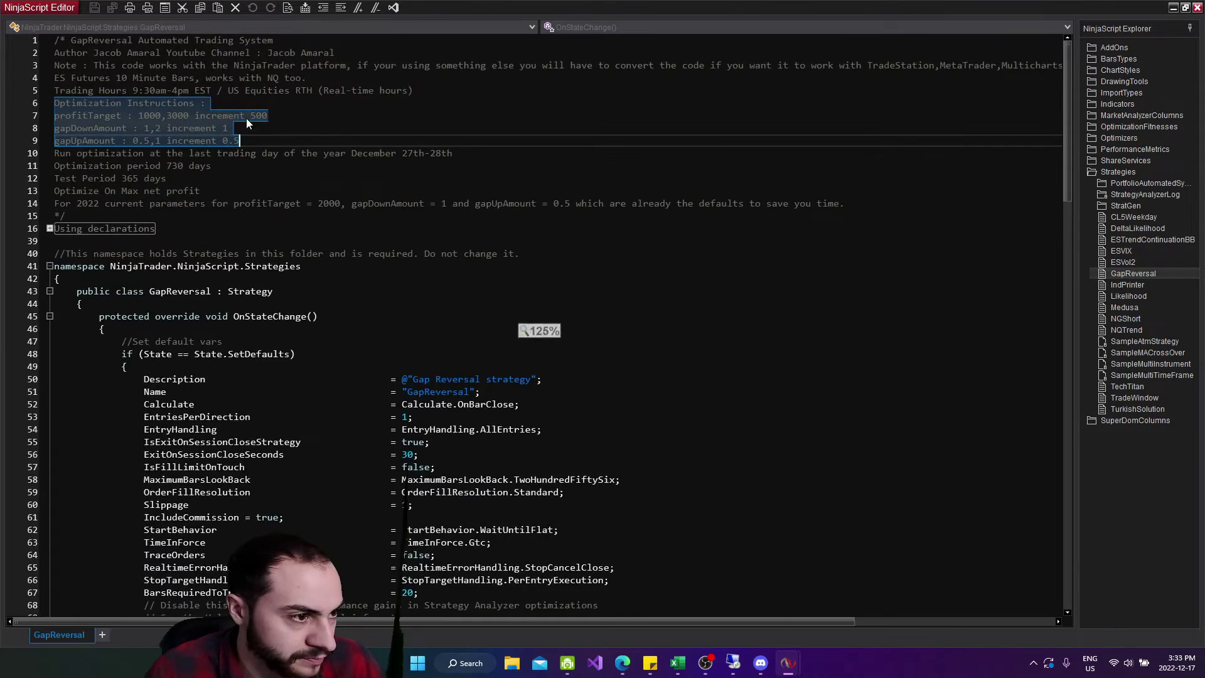
pyautogui.scroll(2, 251, 120)
pyautogui.click(208, 148)
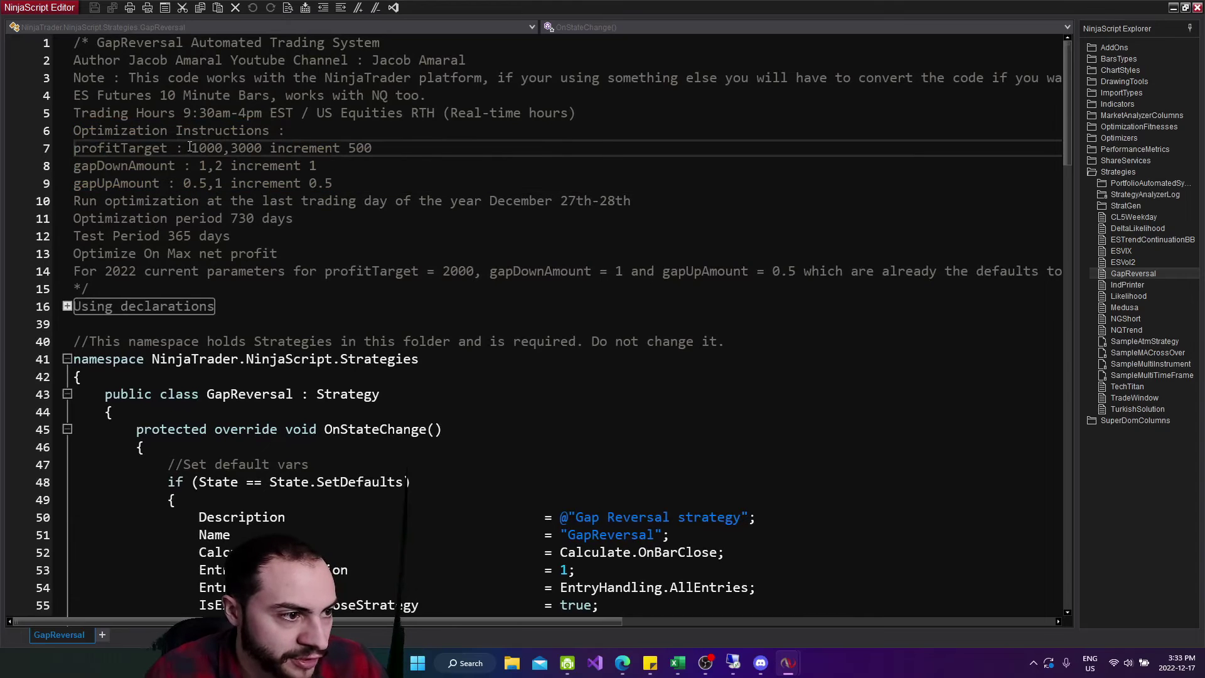
pyautogui.click(192, 148)
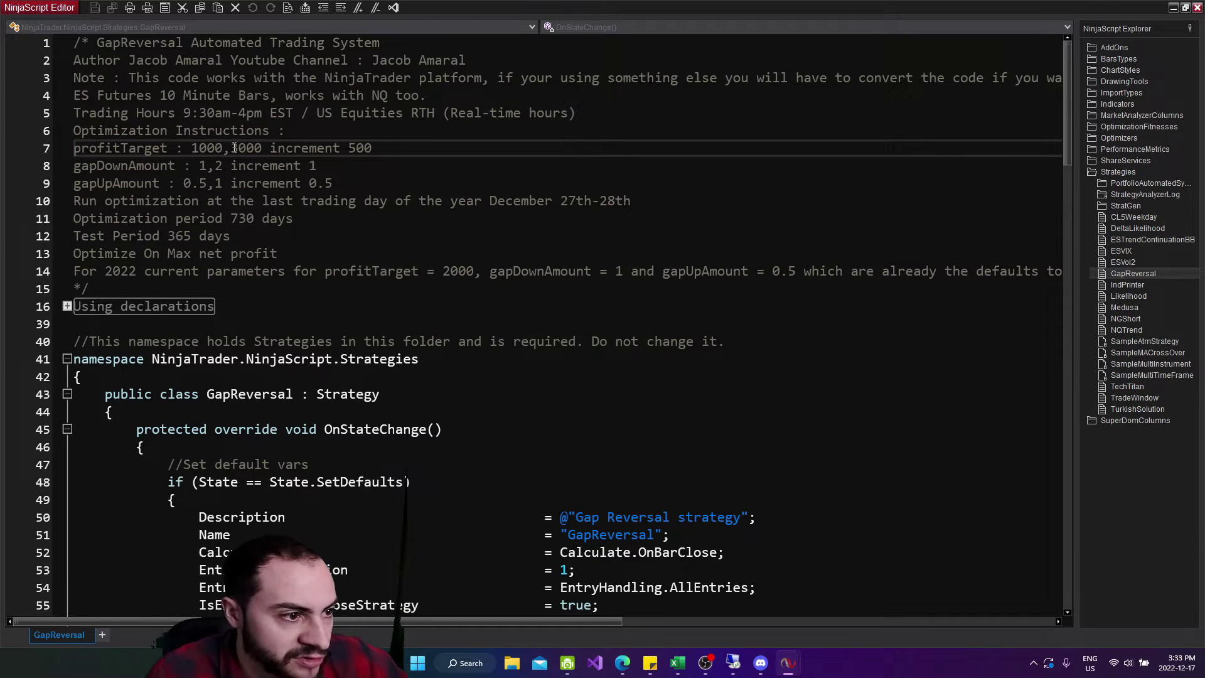
pyautogui.moveTo(234, 148); pyautogui.dragTo(270, 149)
pyautogui.moveTo(349, 148); pyautogui.dragTo(373, 148)
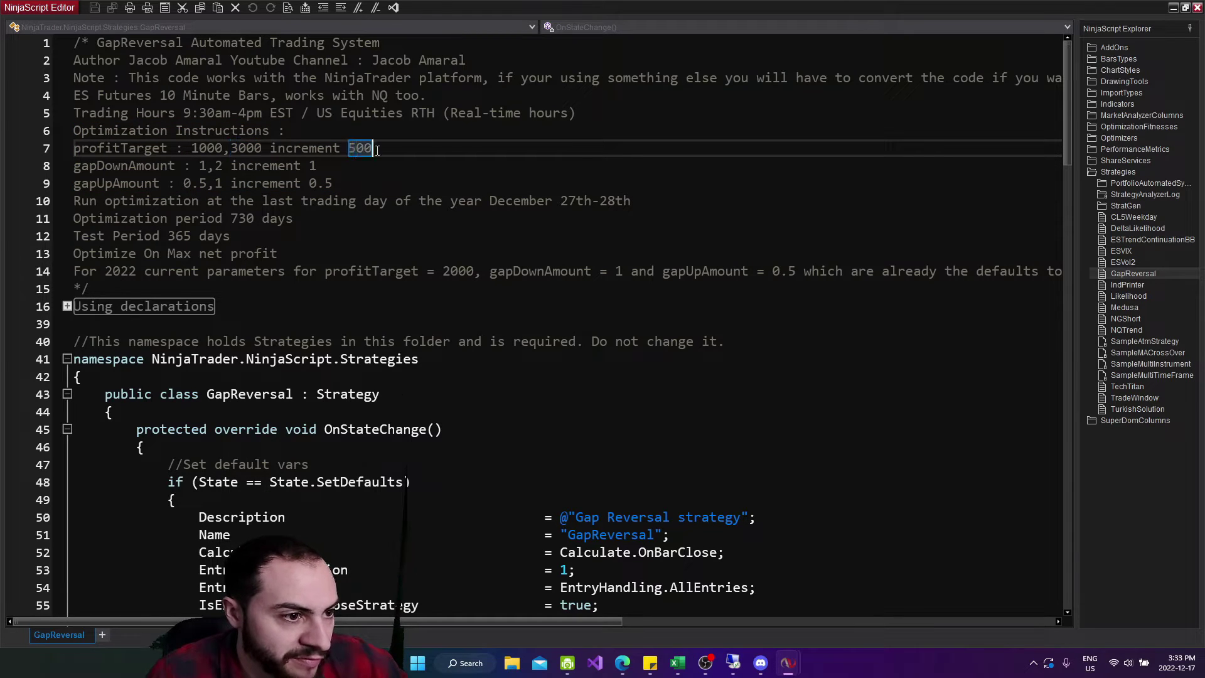
pyautogui.click(200, 165)
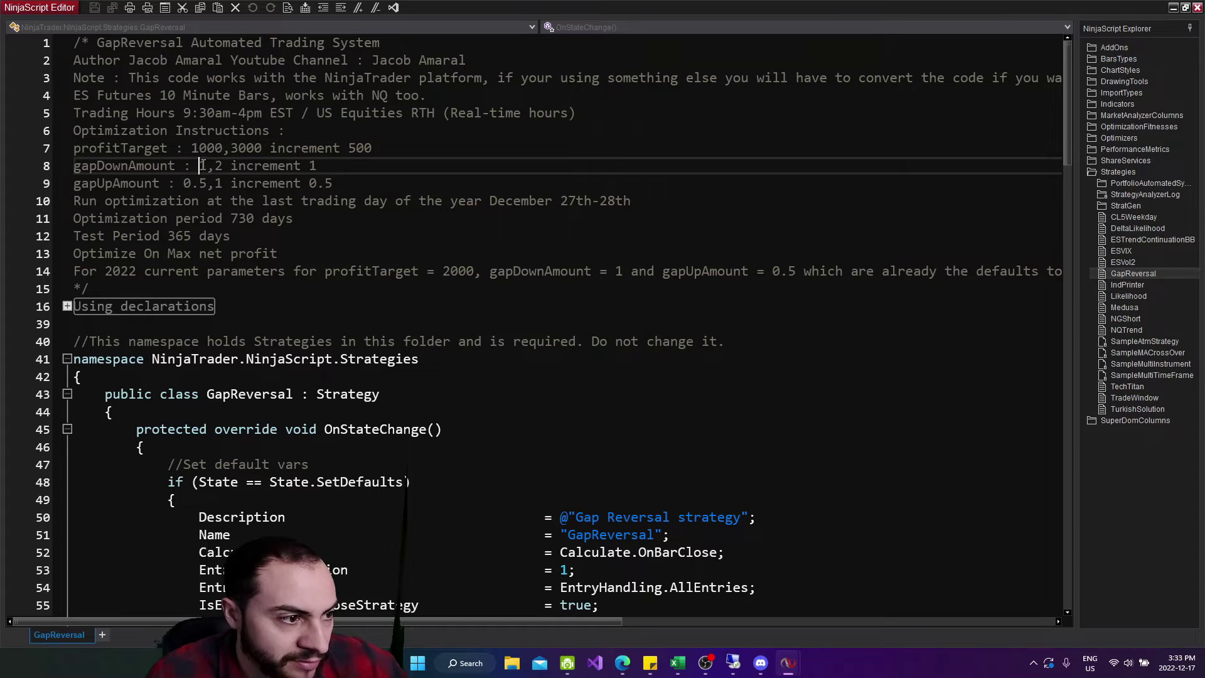
pyautogui.doubleClick(218, 166)
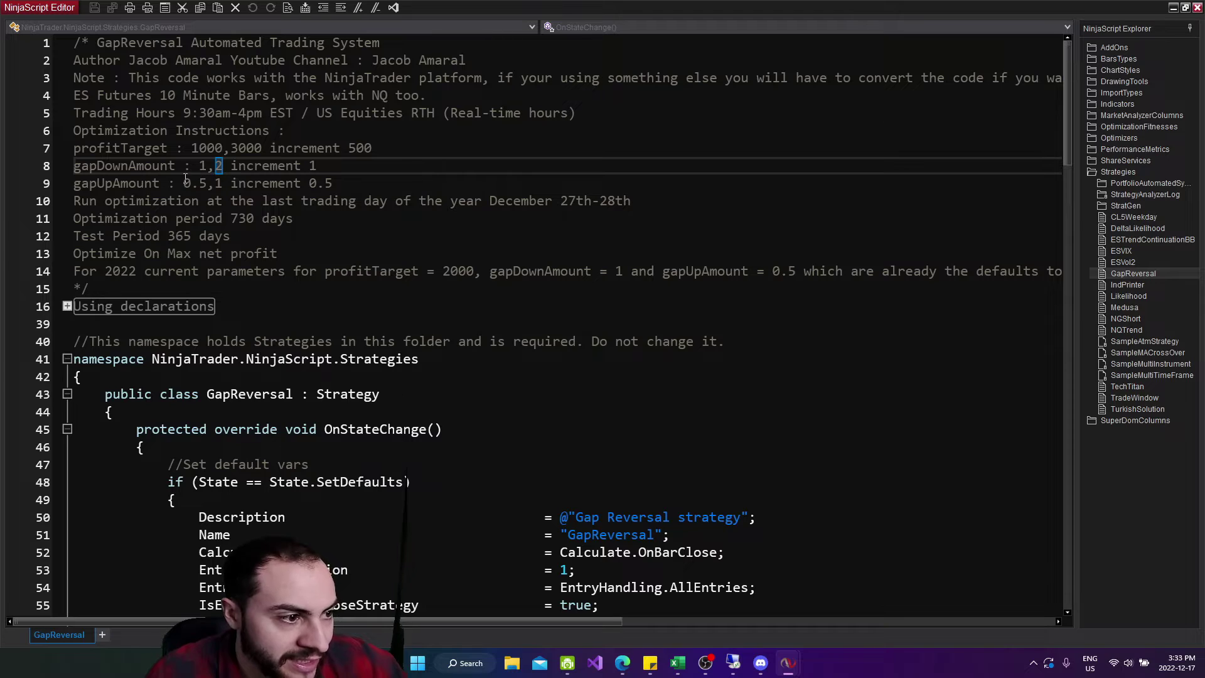
pyautogui.moveTo(184, 182); pyautogui.dragTo(208, 183)
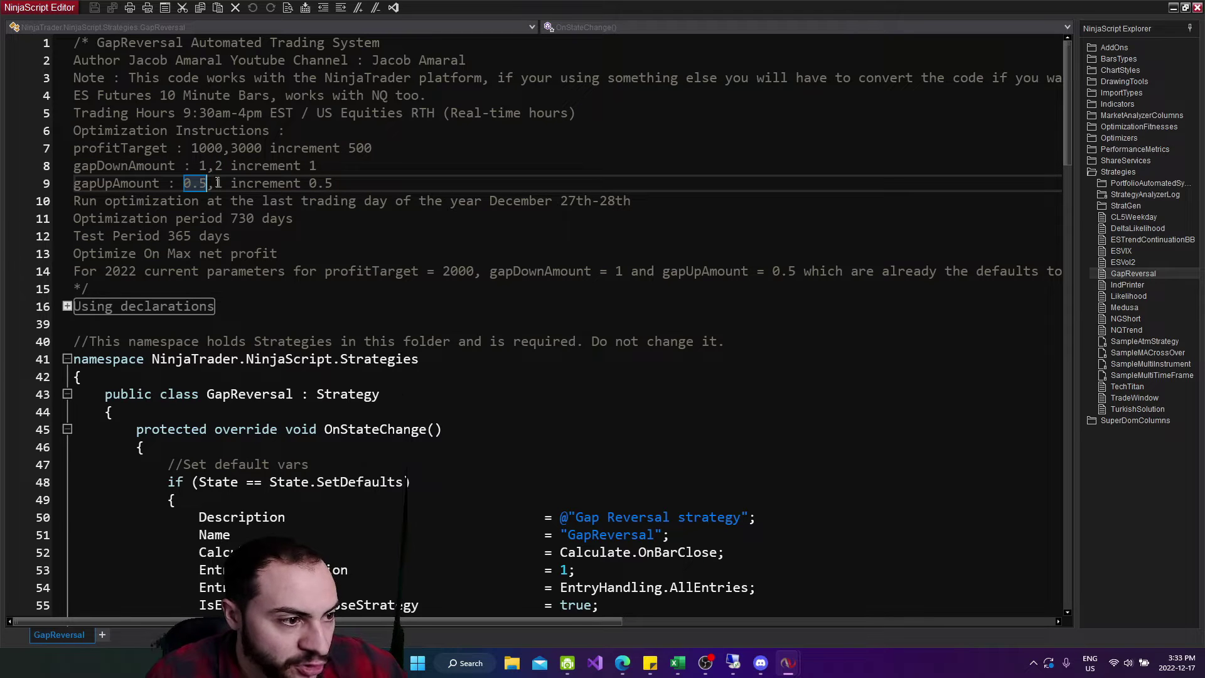
pyautogui.doubleClick(218, 182)
pyautogui.moveTo(310, 183); pyautogui.dragTo(334, 183)
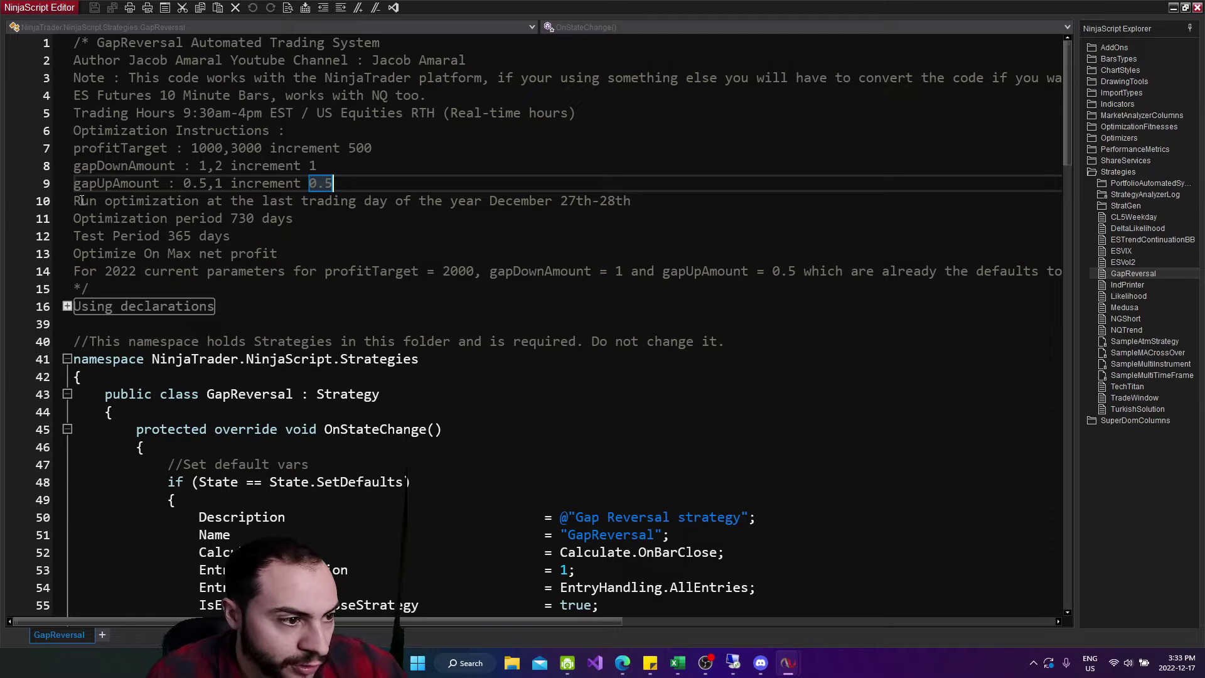
pyautogui.moveTo(82, 201); pyautogui.dragTo(649, 208)
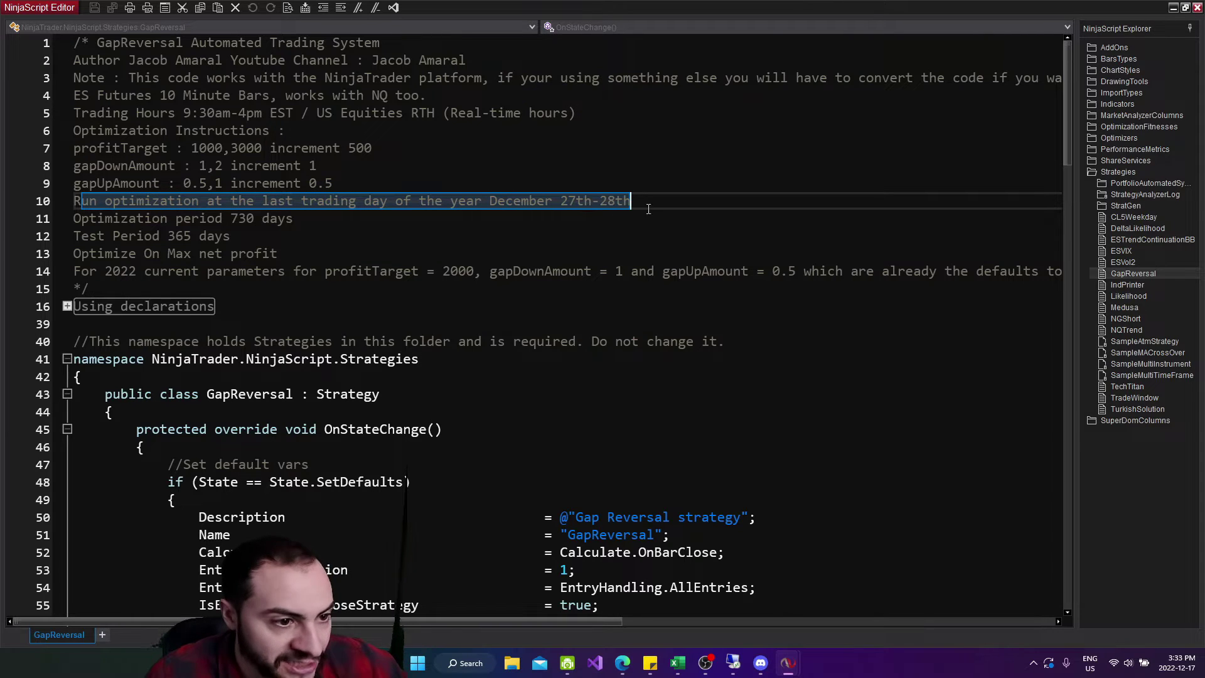
pyautogui.moveTo(293, 218); pyautogui.dragTo(73, 218)
pyautogui.moveTo(231, 236); pyautogui.dragTo(63, 238)
pyautogui.moveTo(285, 252); pyautogui.dragTo(69, 253)
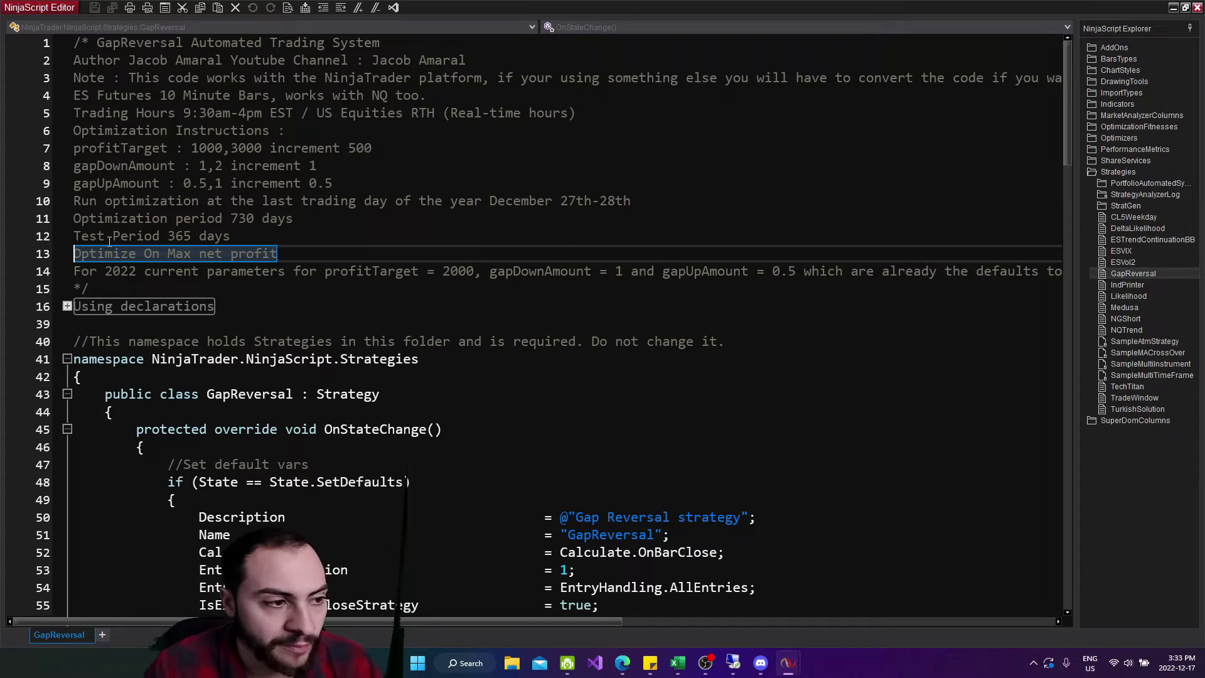
pyautogui.click(260, 235)
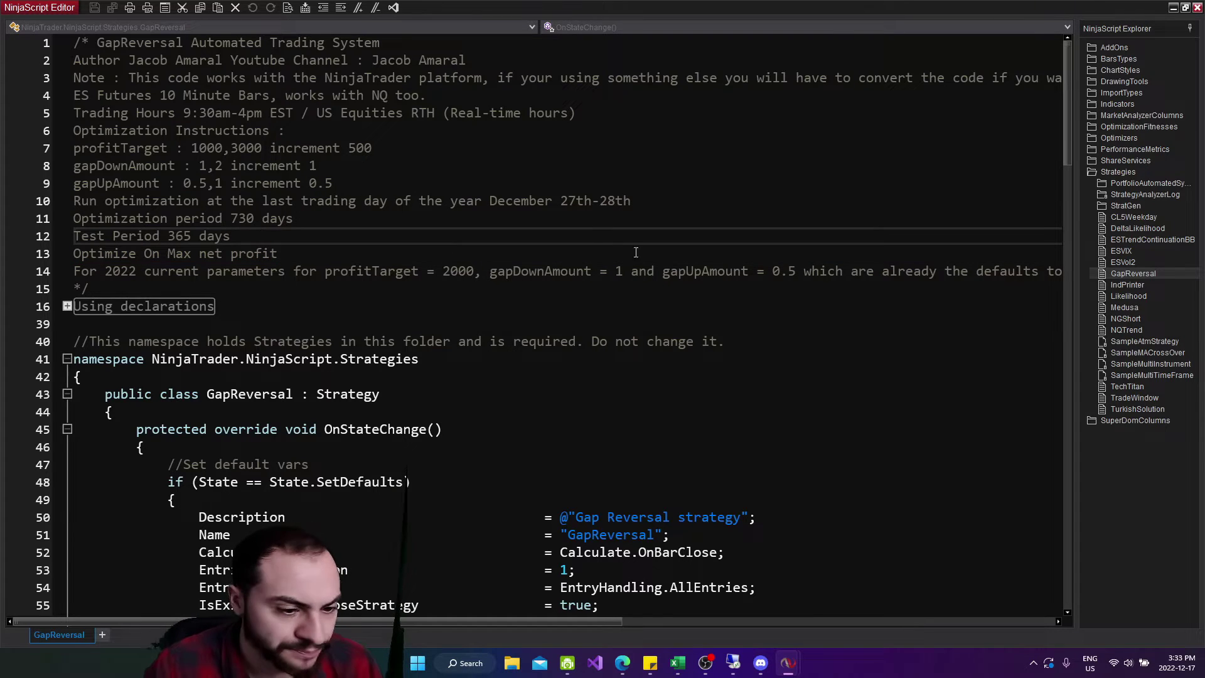
pyautogui.moveTo(788, 663)
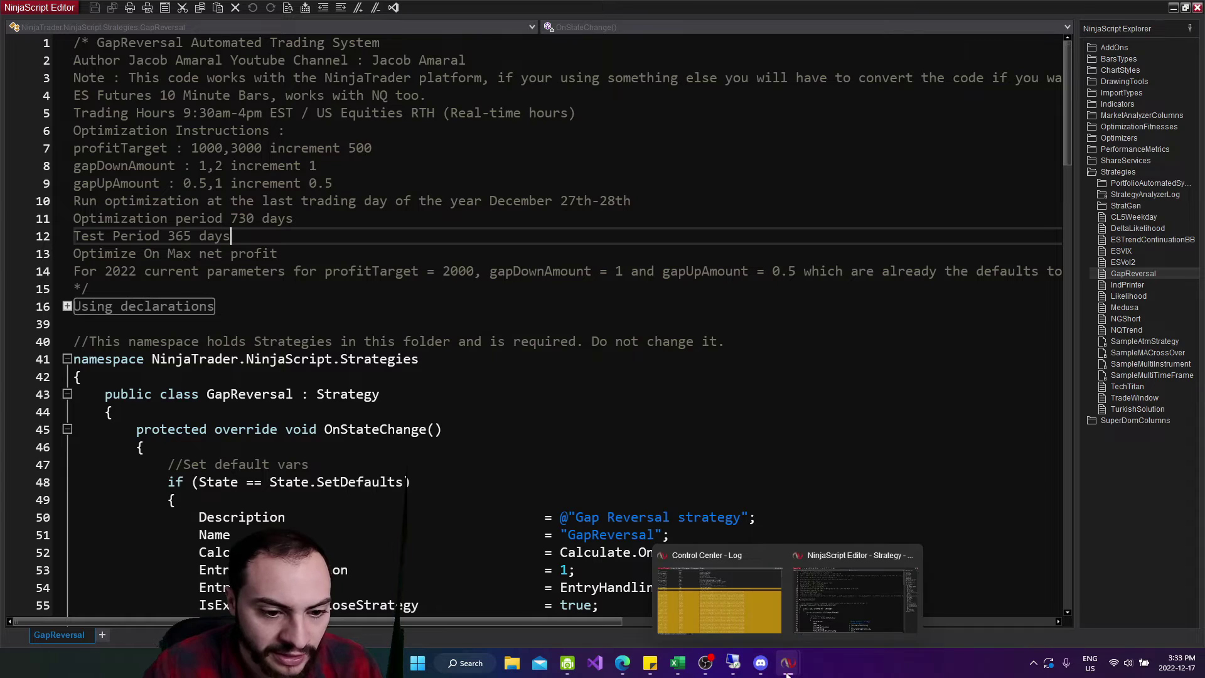
pyautogui.click(754, 609)
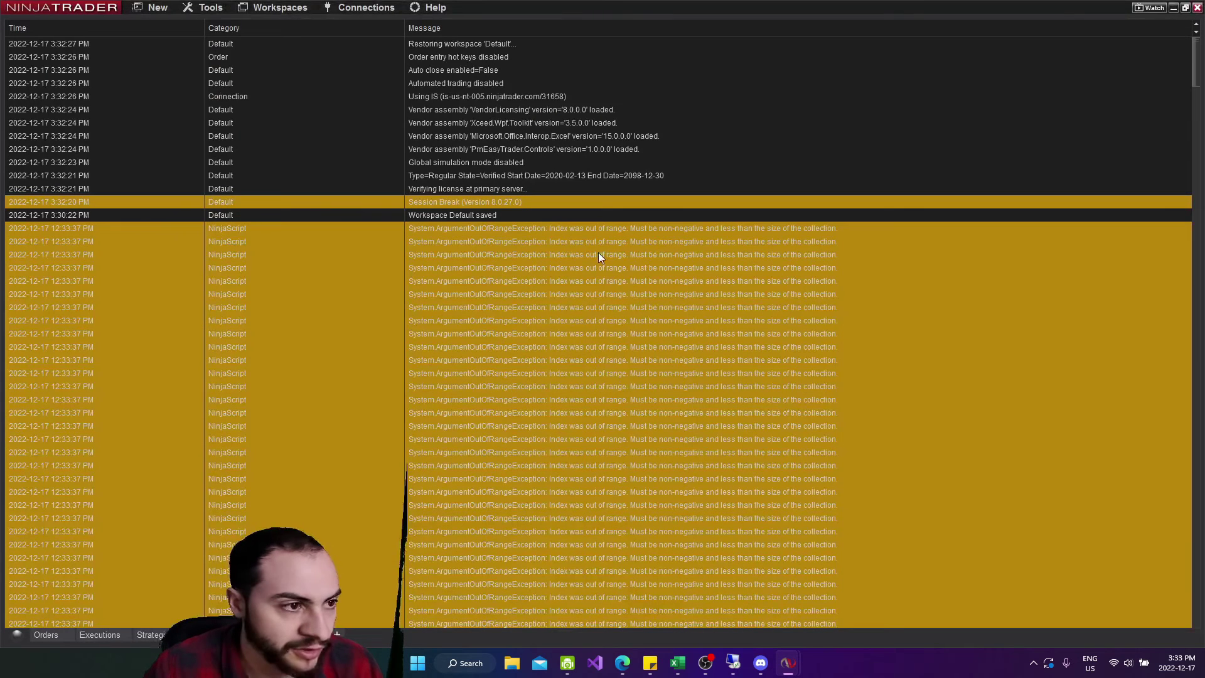
# Step: Open a new maximized Strategy Analyzer and select the GapReversal strategy
pyautogui.click(155, 9)
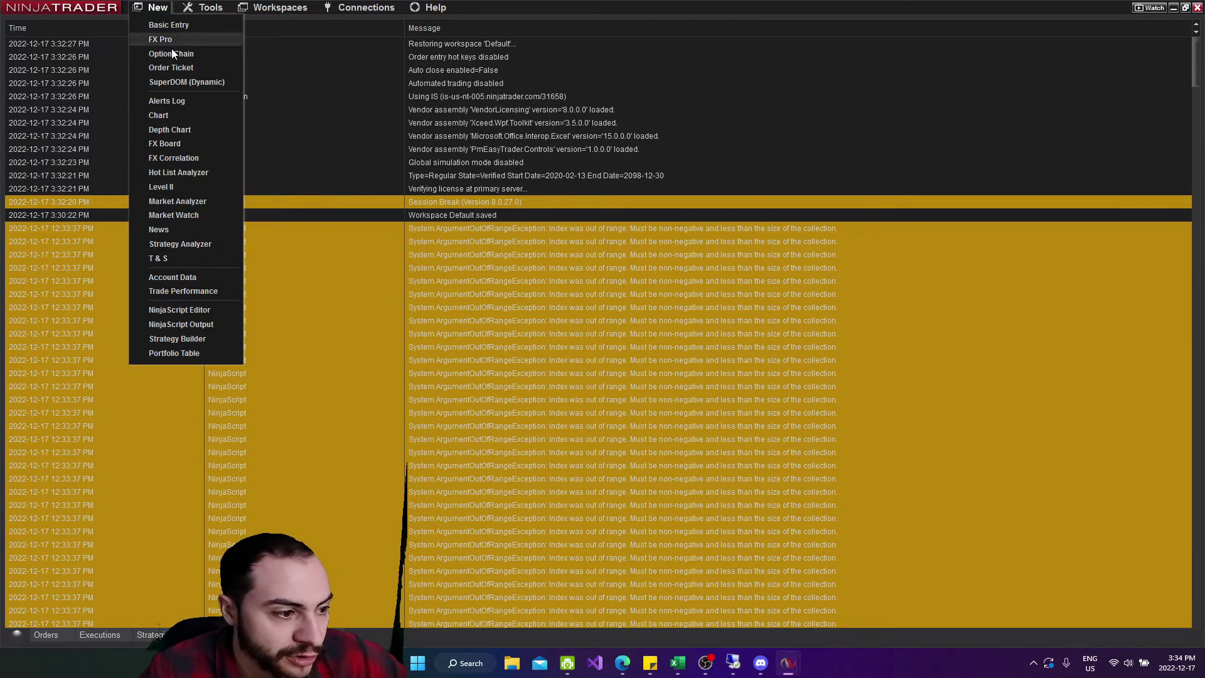
pyautogui.click(195, 246)
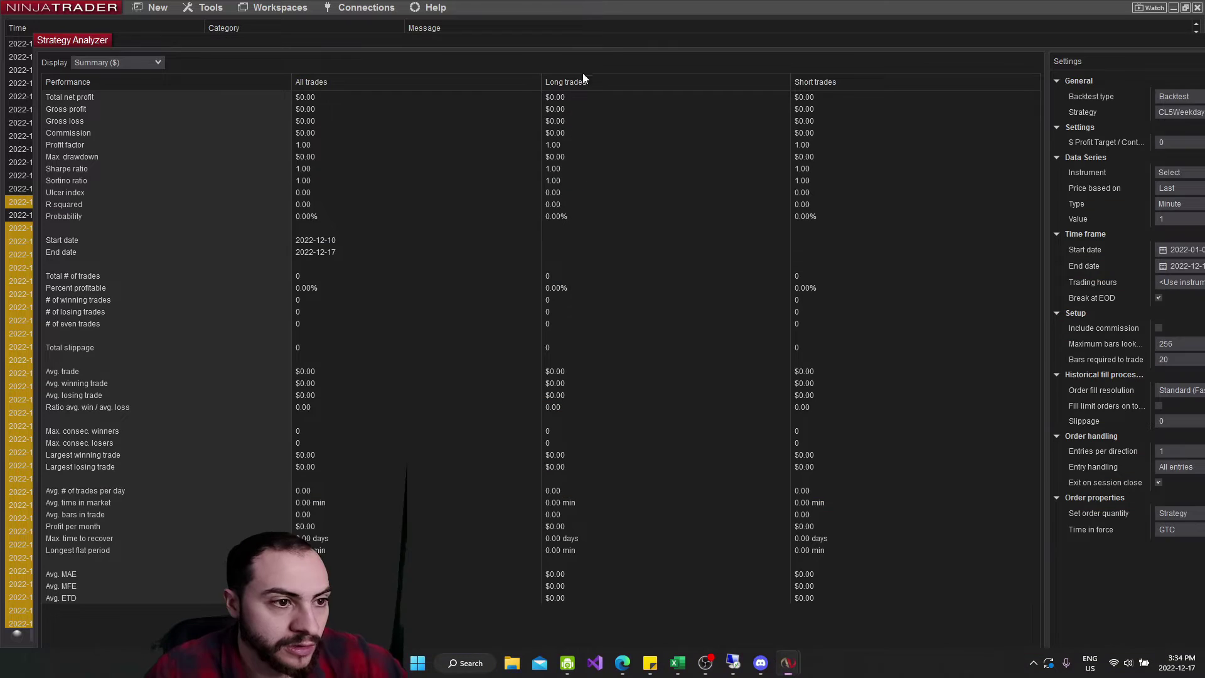
pyautogui.moveTo(693, 48); pyautogui.dragTo(582, 31)
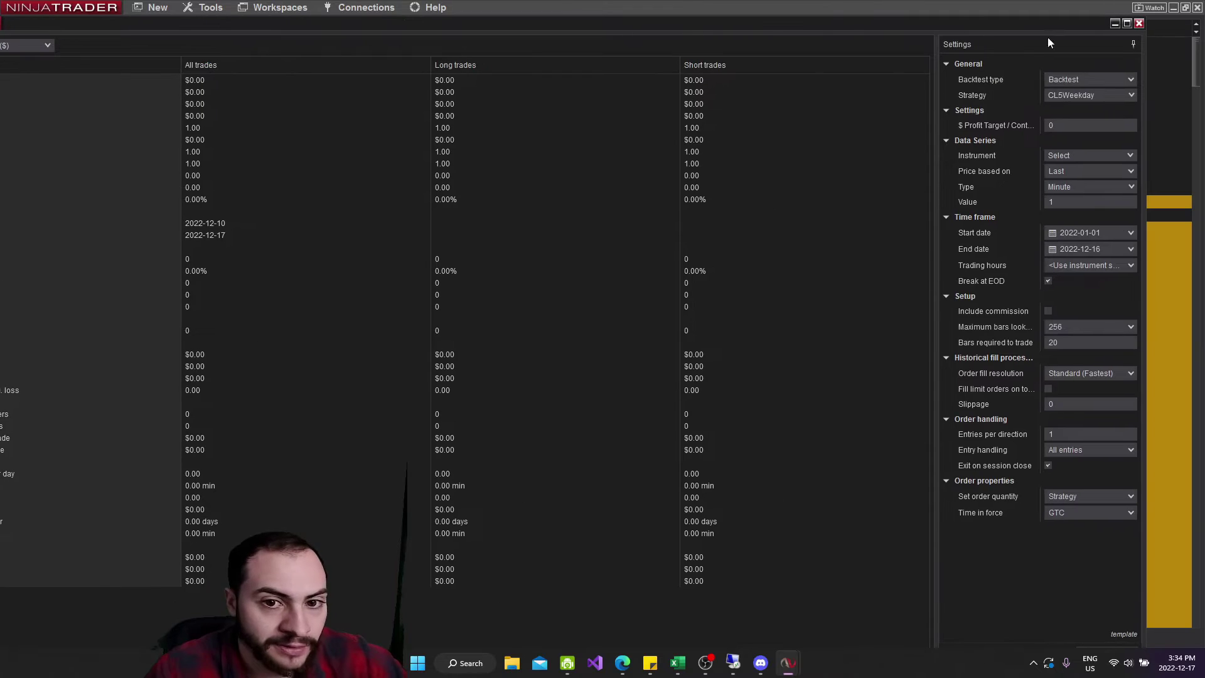
pyautogui.click(1127, 23)
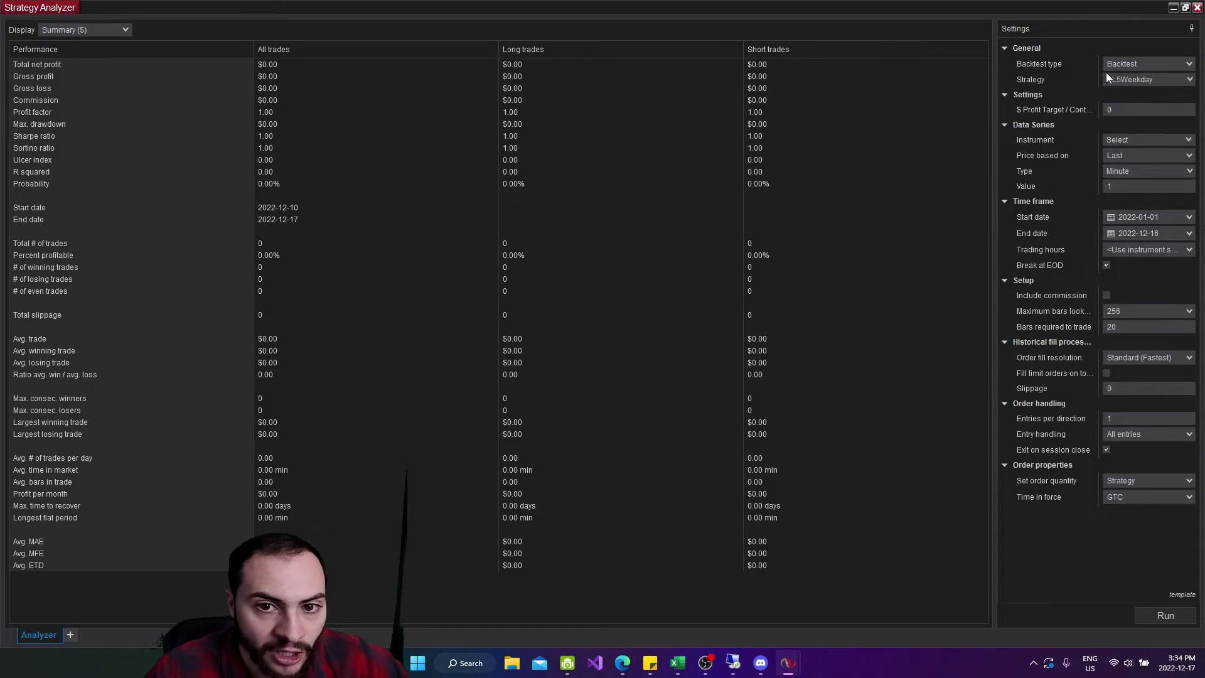
pyautogui.click(1135, 81)
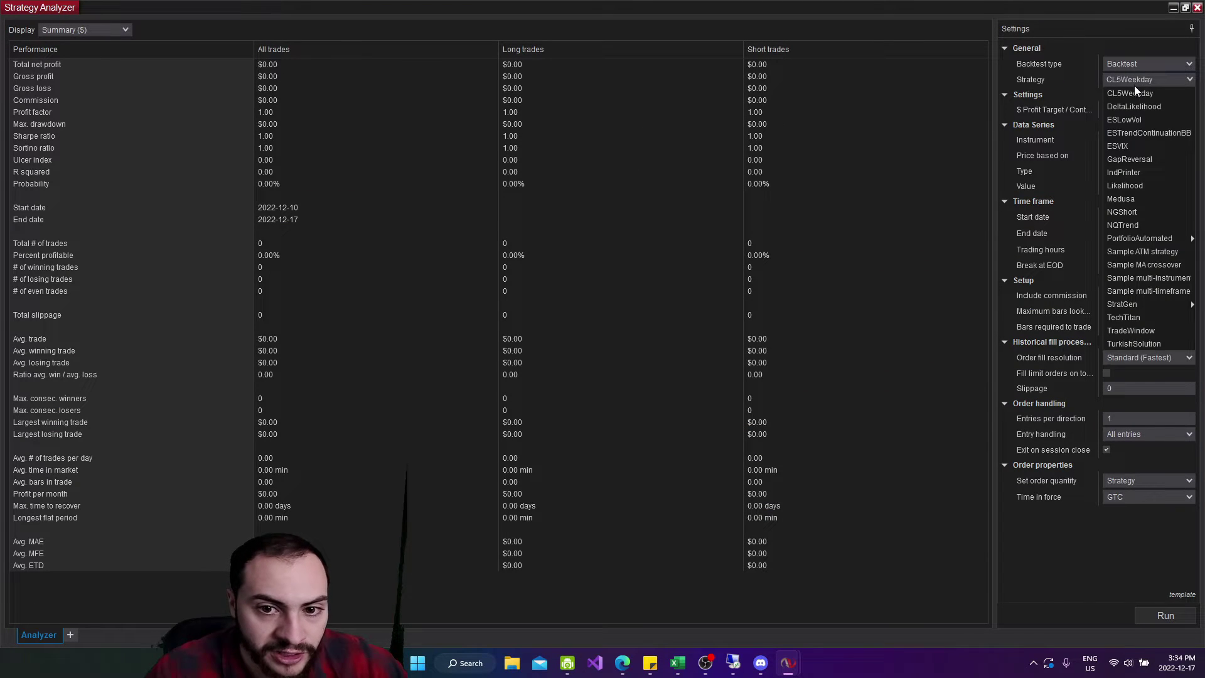
pyautogui.click(1141, 160)
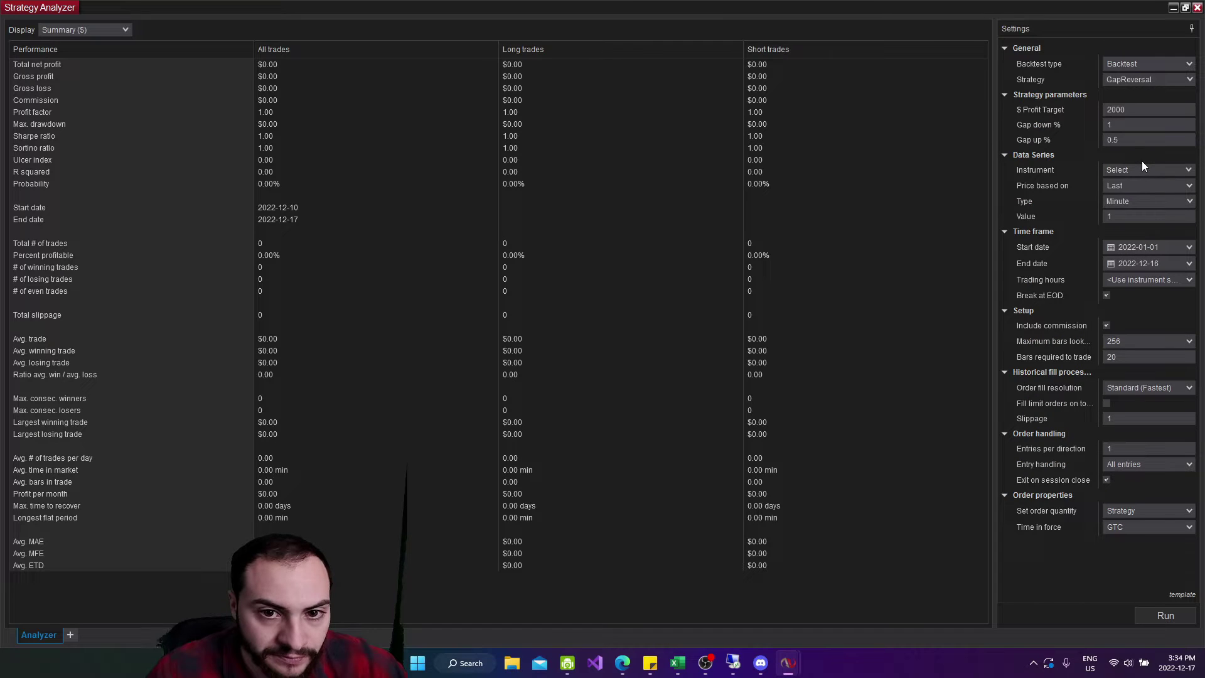
# Step: Switch the backtest type to Walk Forward Optimization and expand the three parameter ranges
pyautogui.click(1128, 64)
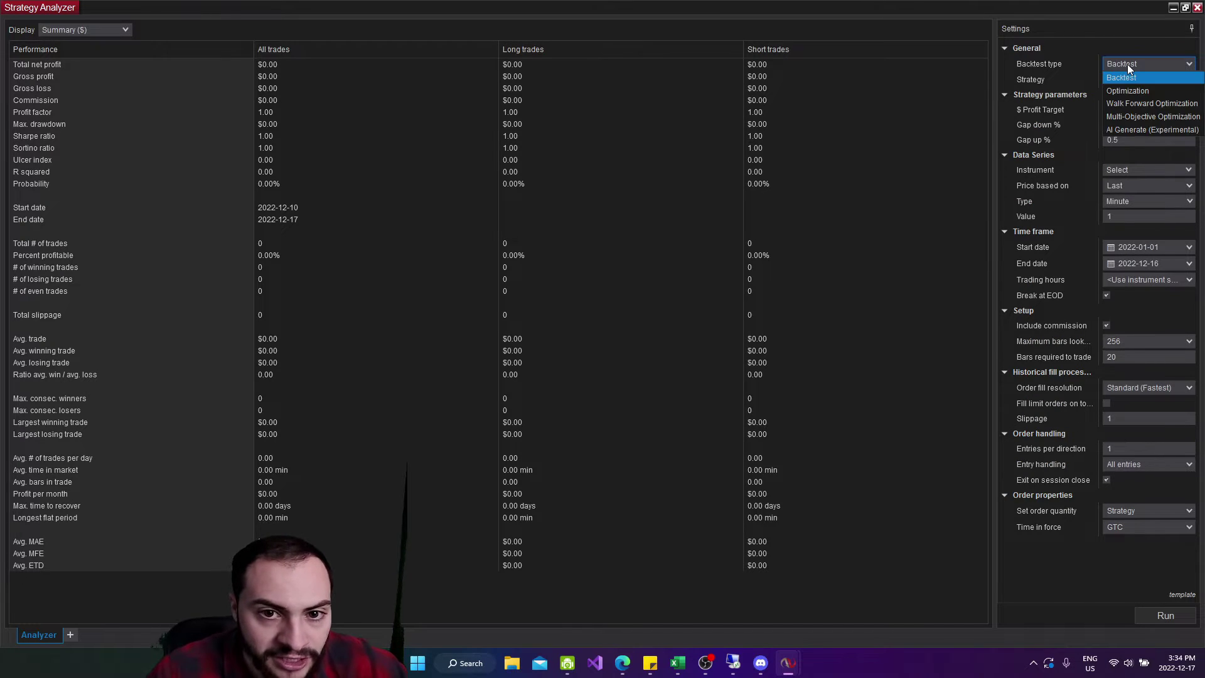
pyautogui.click(1131, 104)
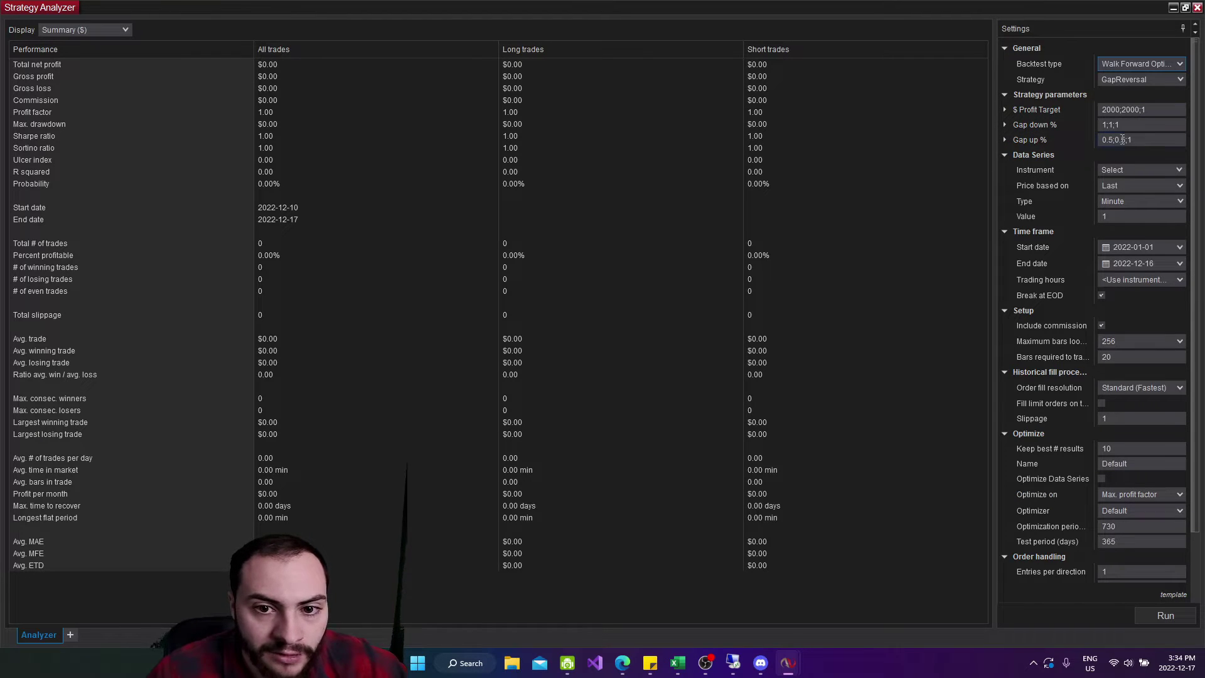
pyautogui.click(1164, 110)
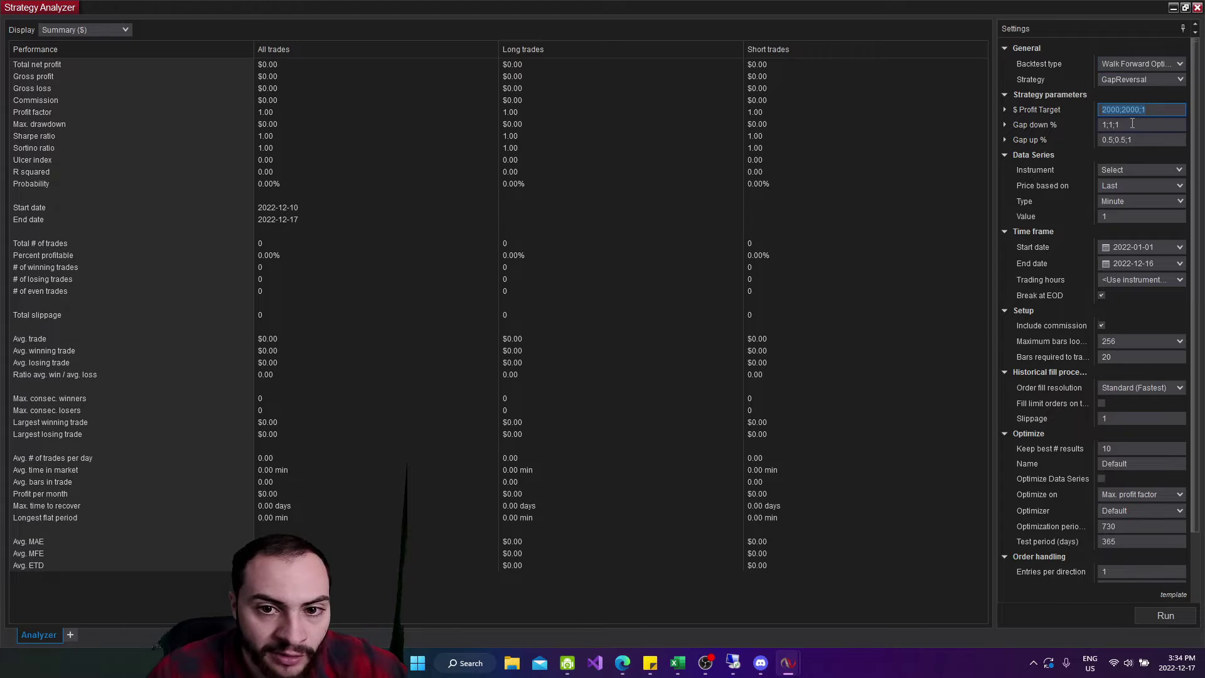
pyautogui.click(1096, 122)
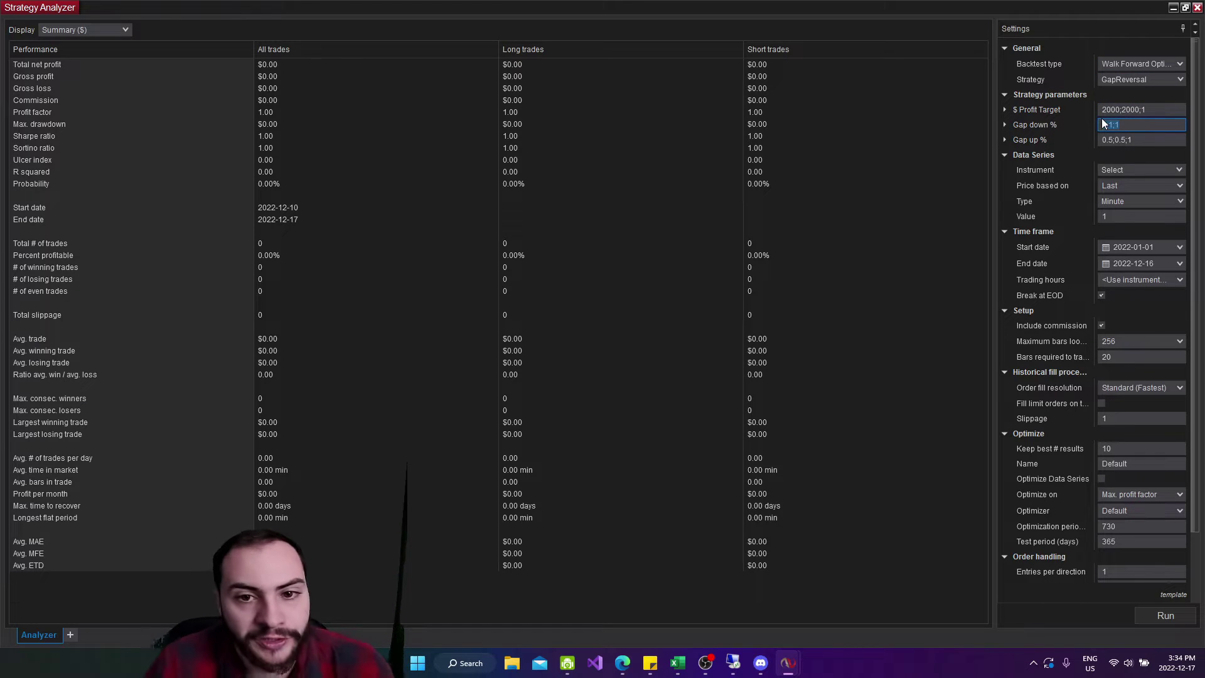
pyautogui.click(1004, 110)
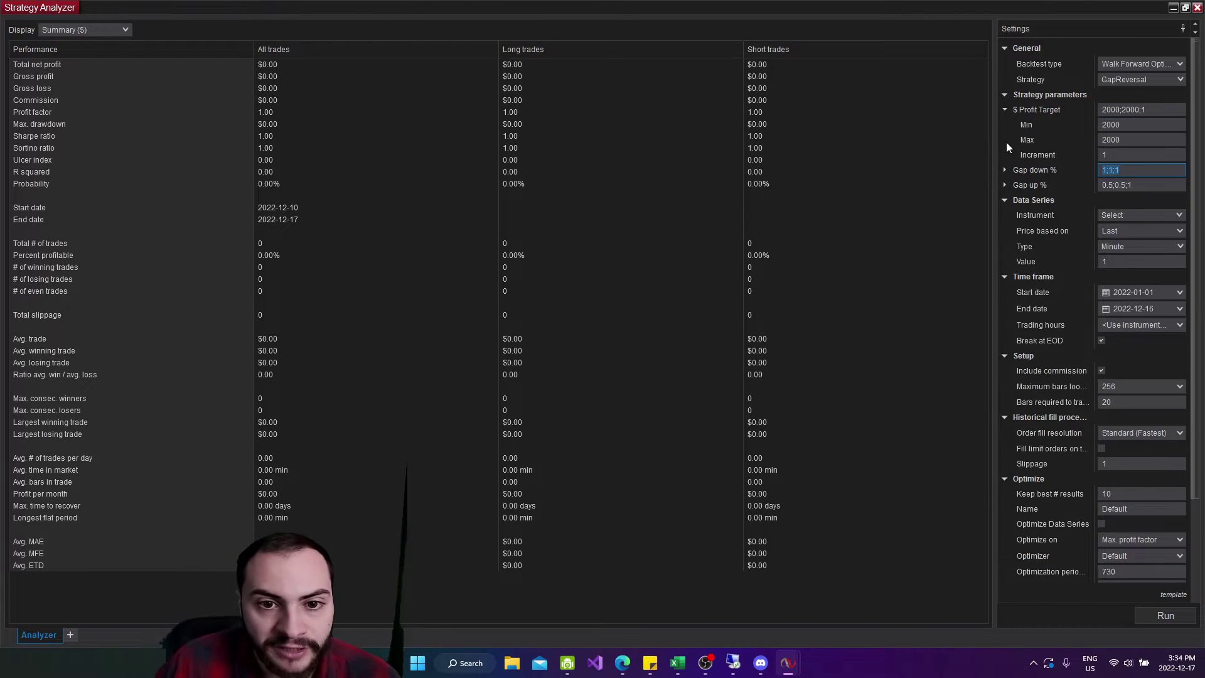
pyautogui.click(1006, 170)
pyautogui.click(1031, 231)
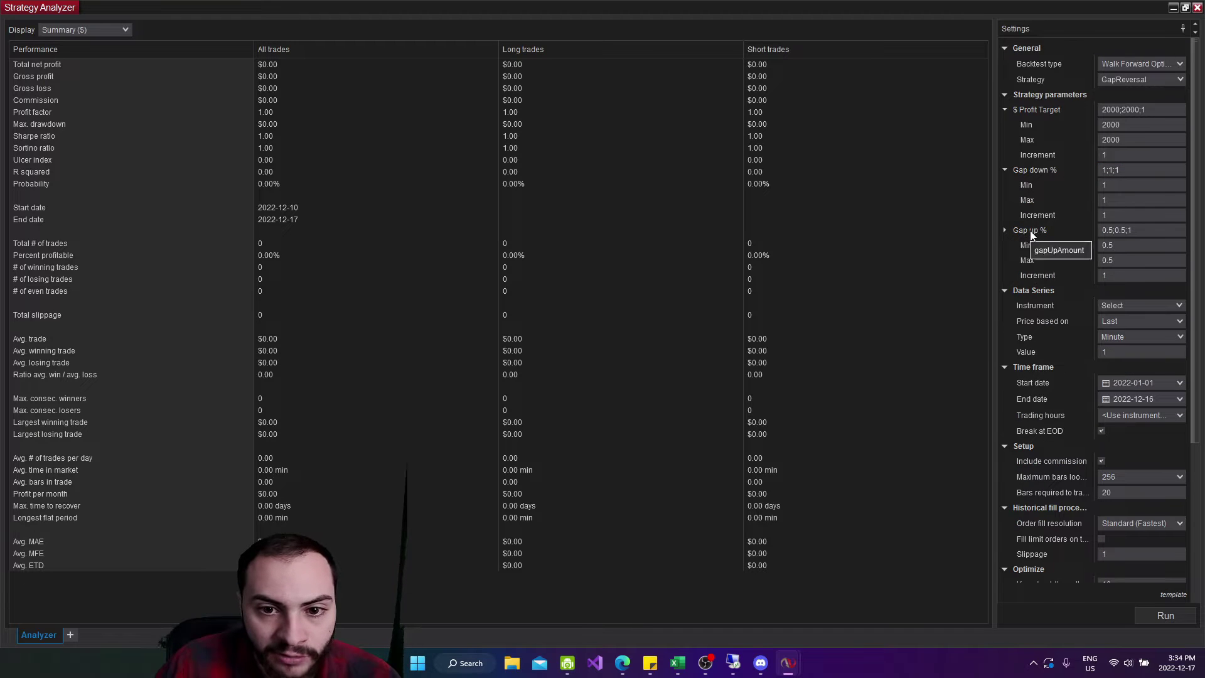
# Step: Following the script notes, set $ Profit Target to min 1000, max 3000, increment 500
pyautogui.moveTo(788, 662)
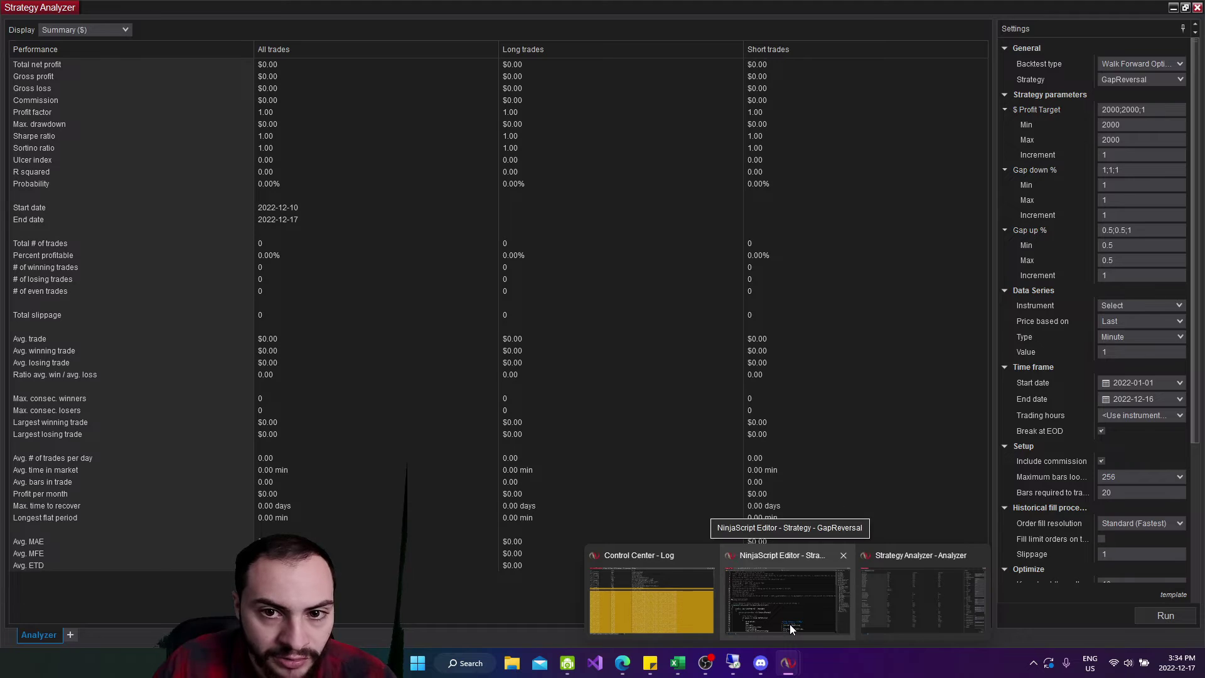
pyautogui.click(775, 557)
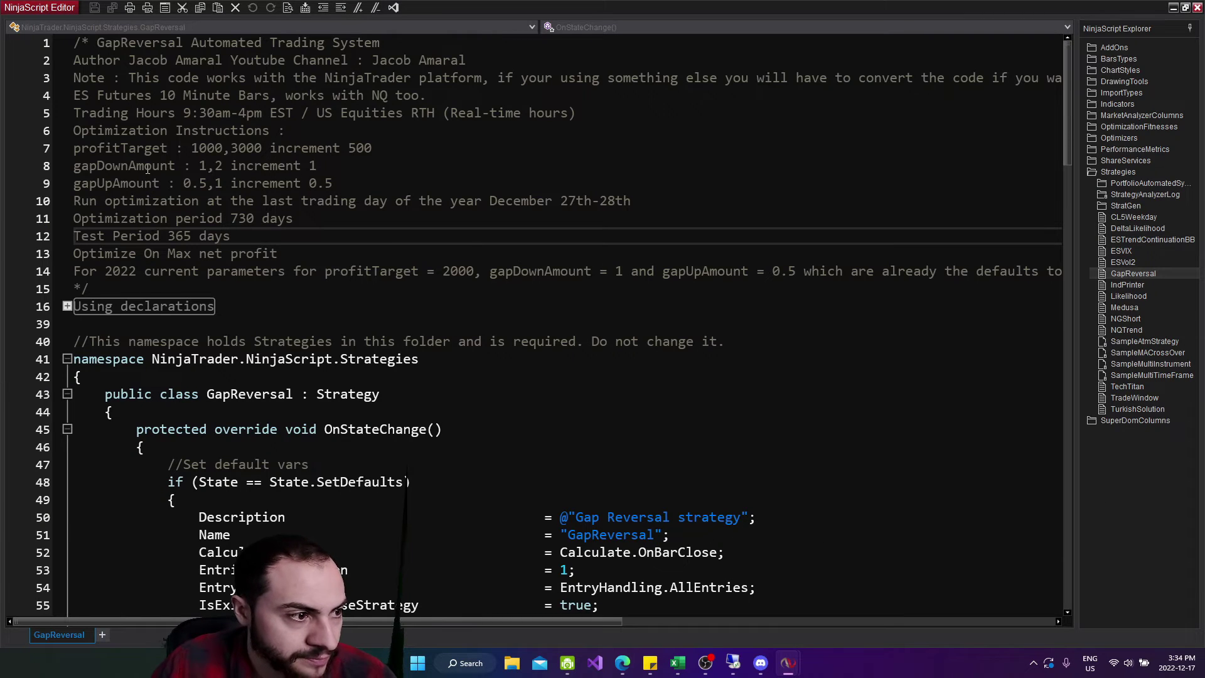
pyautogui.moveTo(184, 148); pyautogui.dragTo(262, 148)
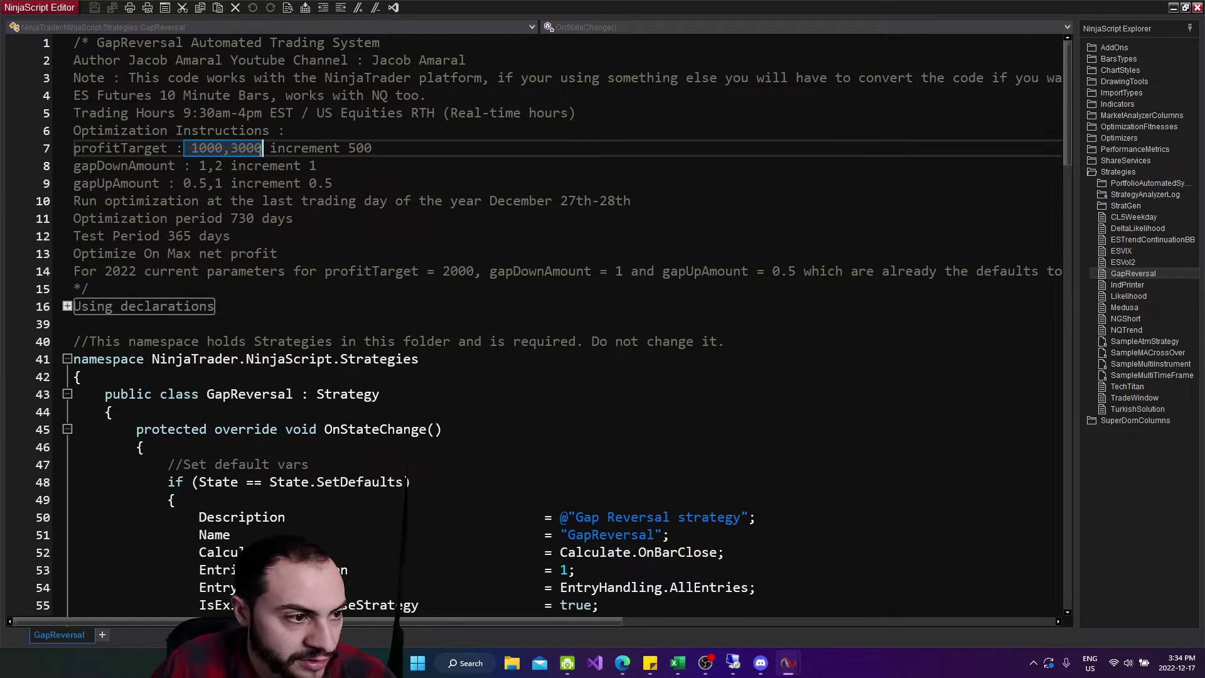
pyautogui.click(1173, 7)
pyautogui.click(1128, 128)
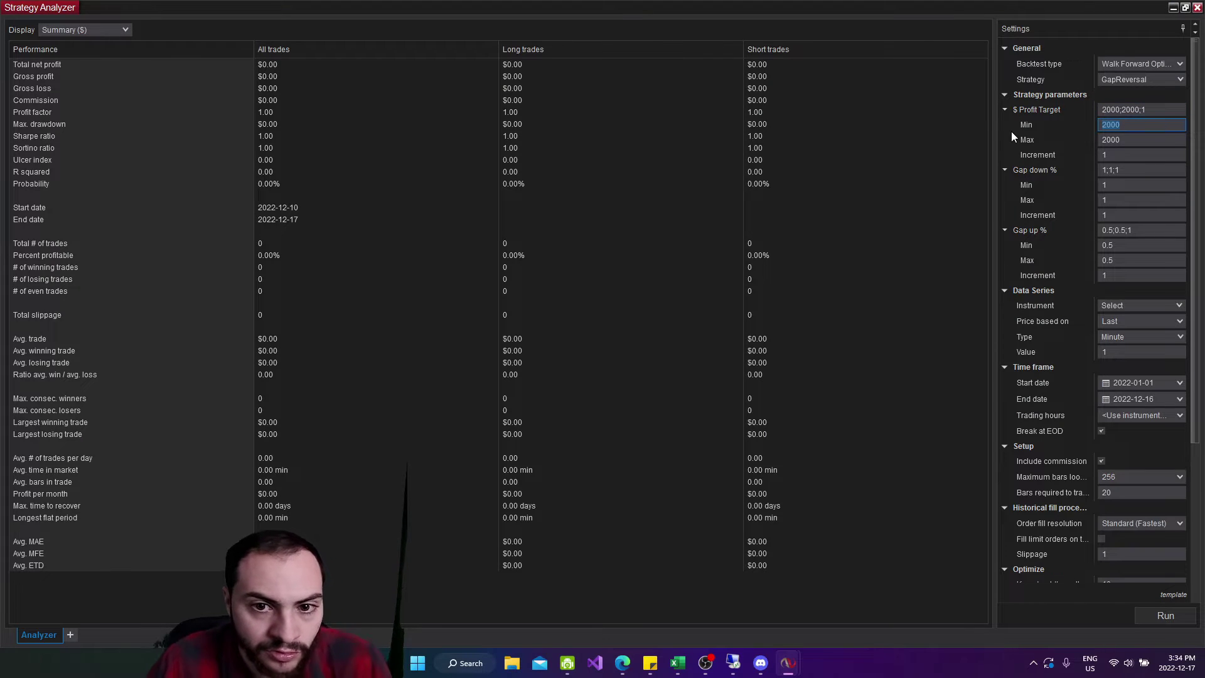
pyautogui.write('1000')
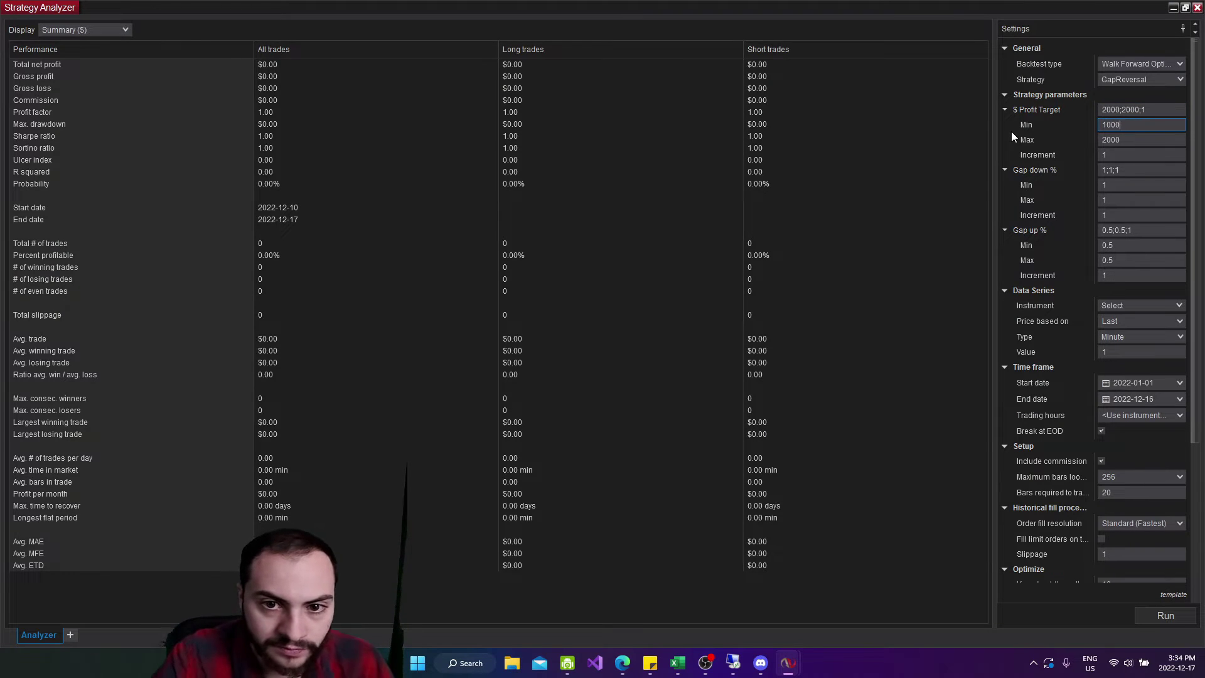
pyautogui.press('Tab')
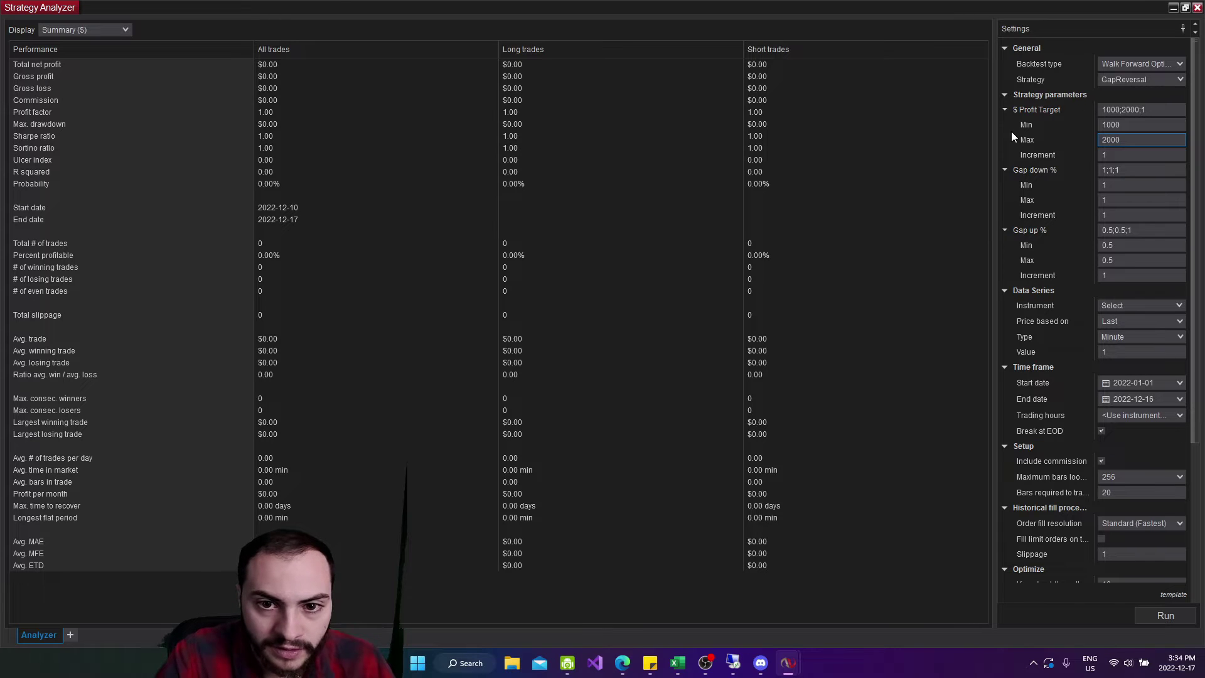
pyautogui.press('Tab')
pyautogui.press('Tab')
pyautogui.press('Tab')
pyautogui.press('Tab')
pyautogui.press('Tab')
pyautogui.press('Tab')
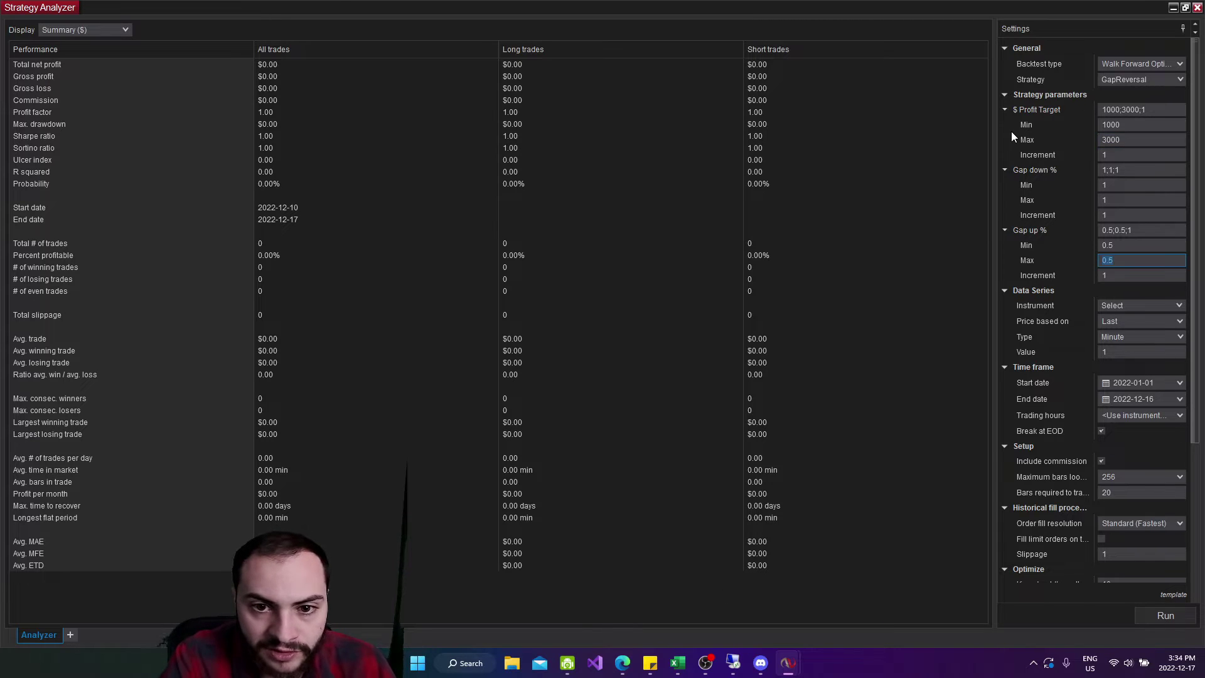
pyautogui.hotkey('shift', 'Tab')
pyautogui.hotkey('shift', 'Tab')
pyautogui.hotkey('shift', 'Tab')
pyautogui.hotkey('shift', 'Tab')
pyautogui.hotkey('shift', 'Tab')
pyautogui.write('50')
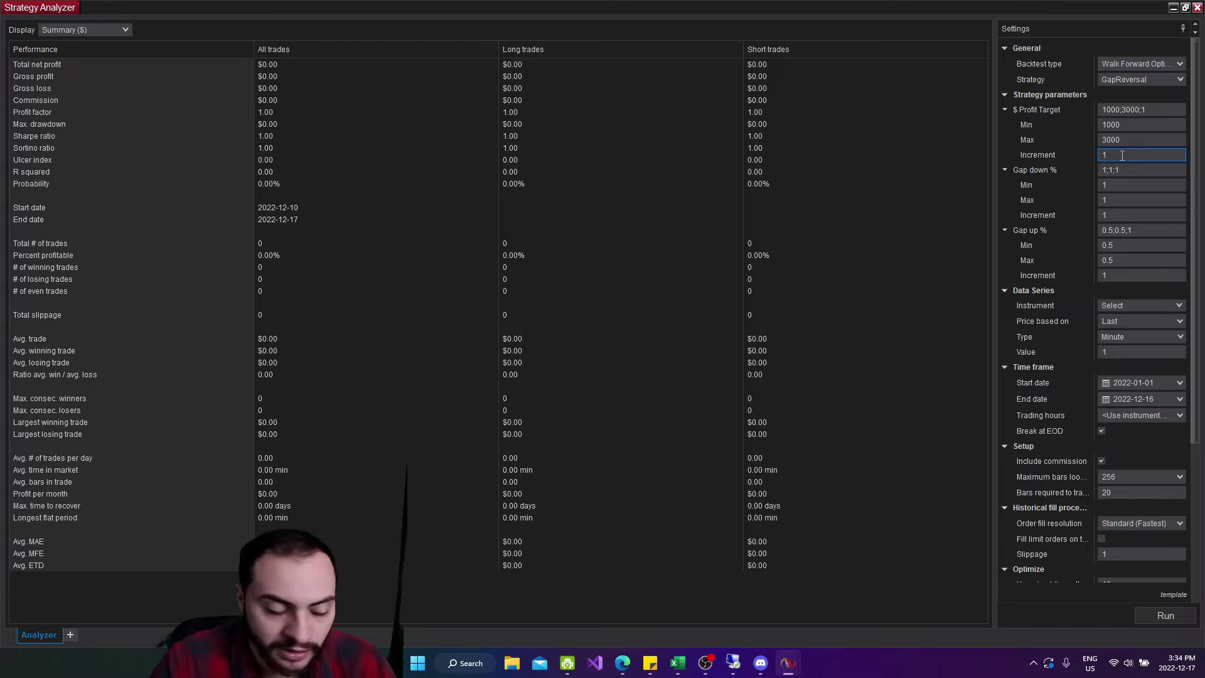
pyautogui.write('0')
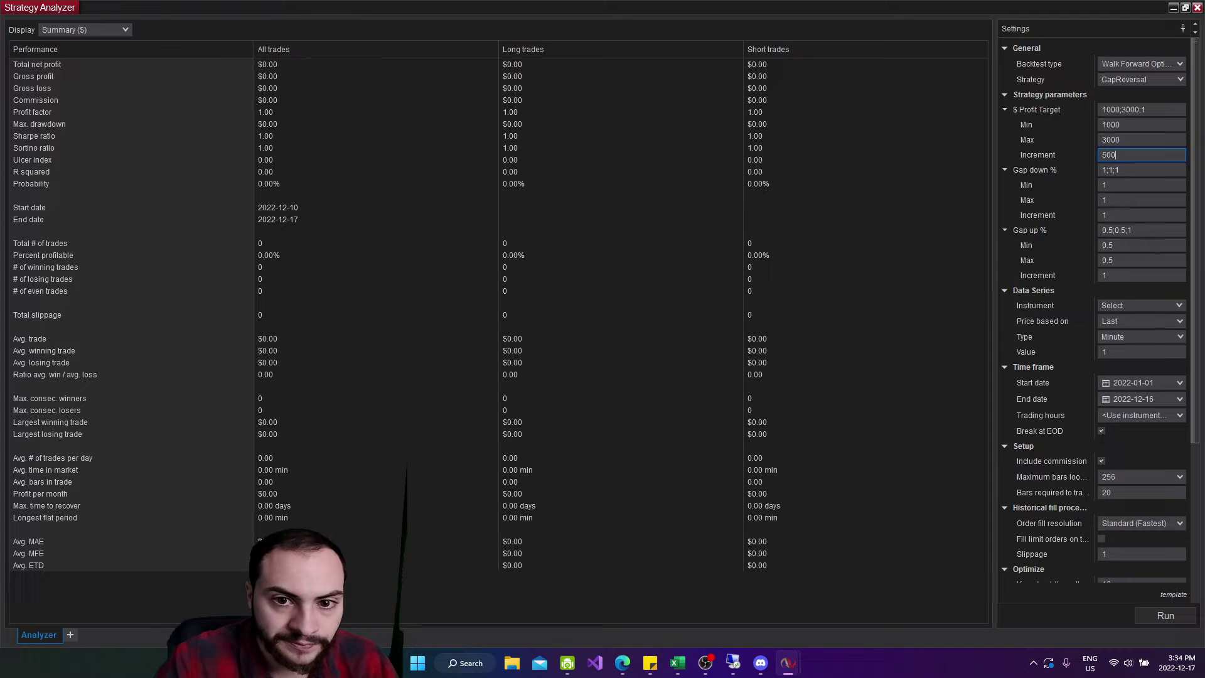
pyautogui.click(1137, 170)
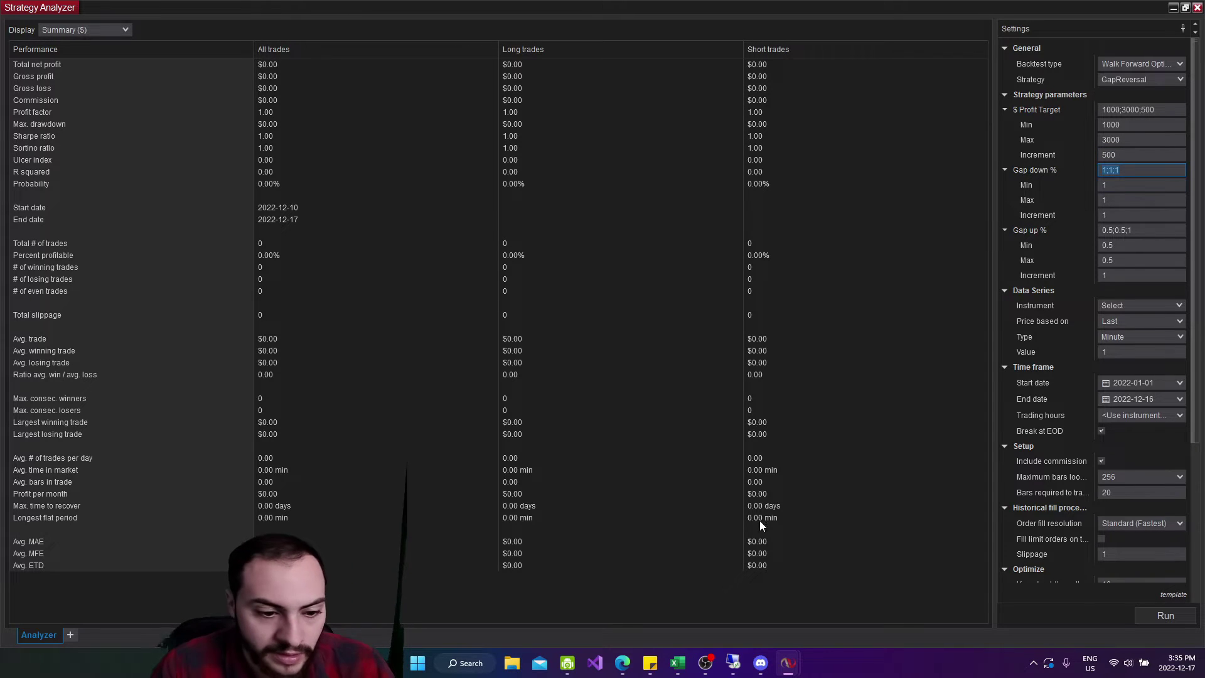
# Step: Set Gap down % maximum to 2 per the script notes, and Gap up % maximum to 1
pyautogui.click(1117, 201)
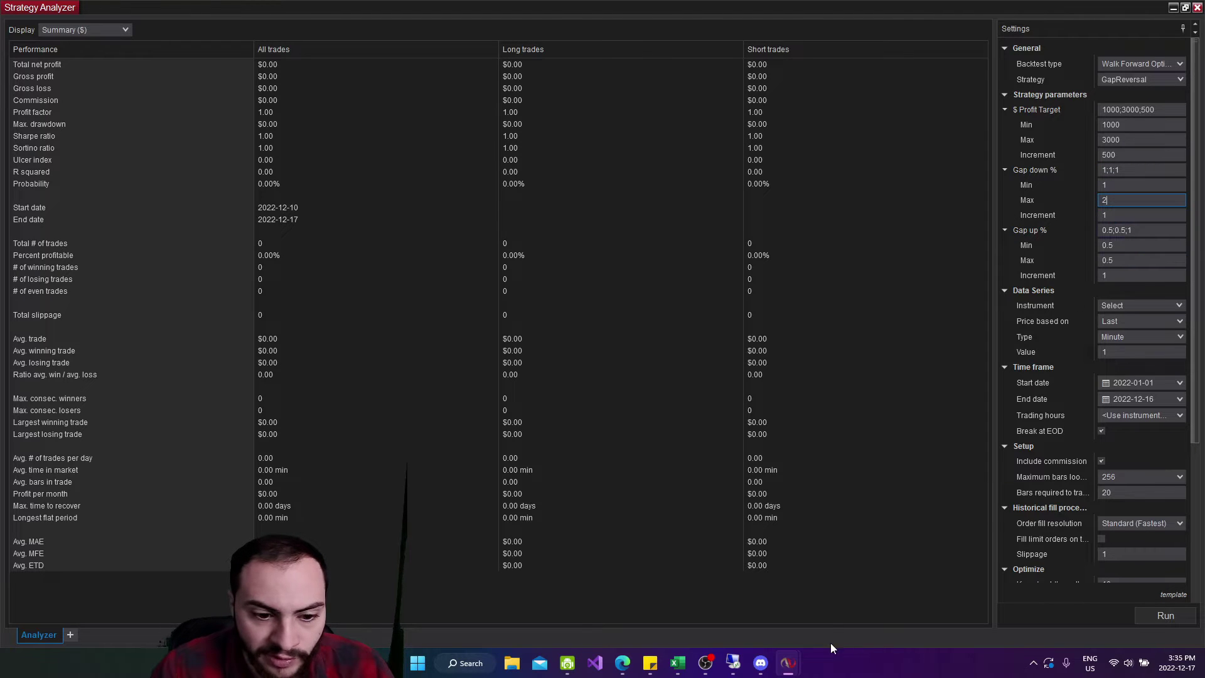
pyautogui.moveTo(796, 664)
pyautogui.click(800, 623)
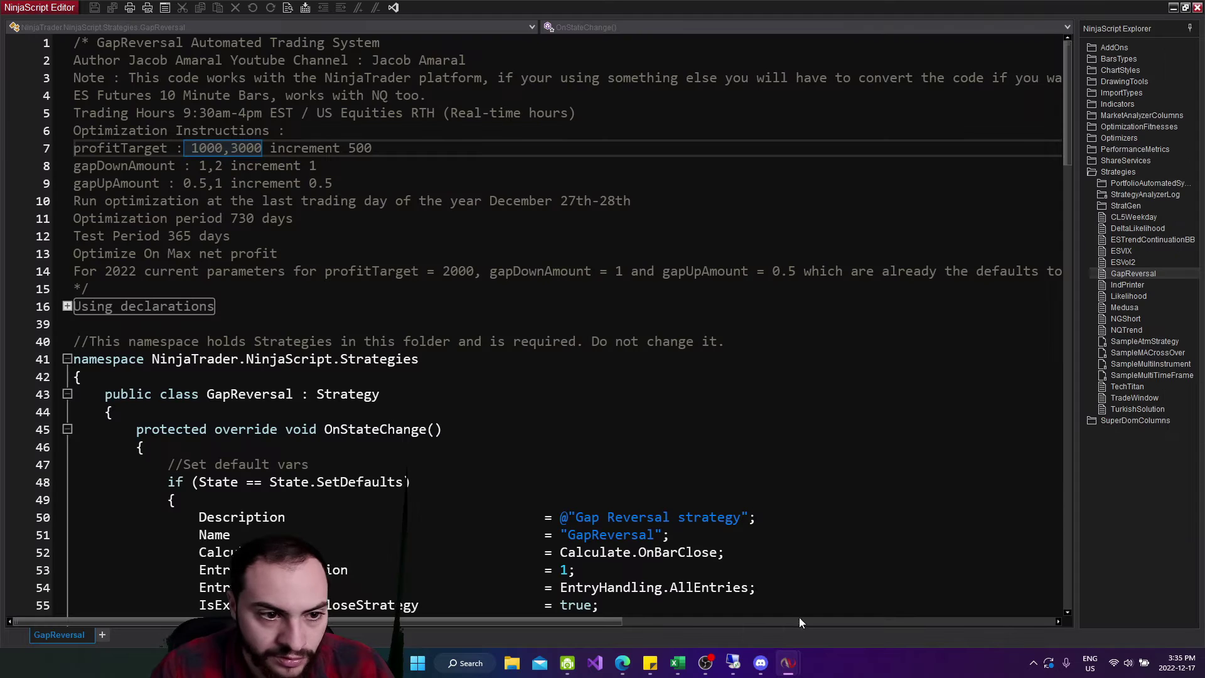
pyautogui.moveTo(199, 166); pyautogui.dragTo(327, 168)
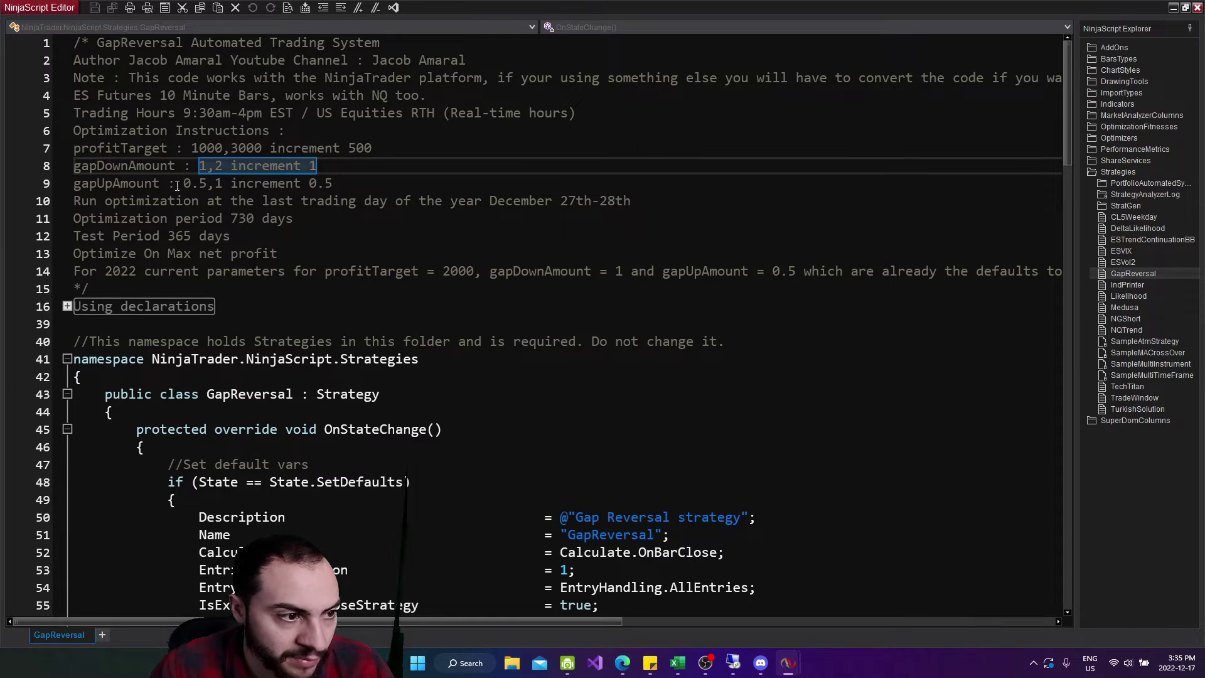
pyautogui.click(1172, 9)
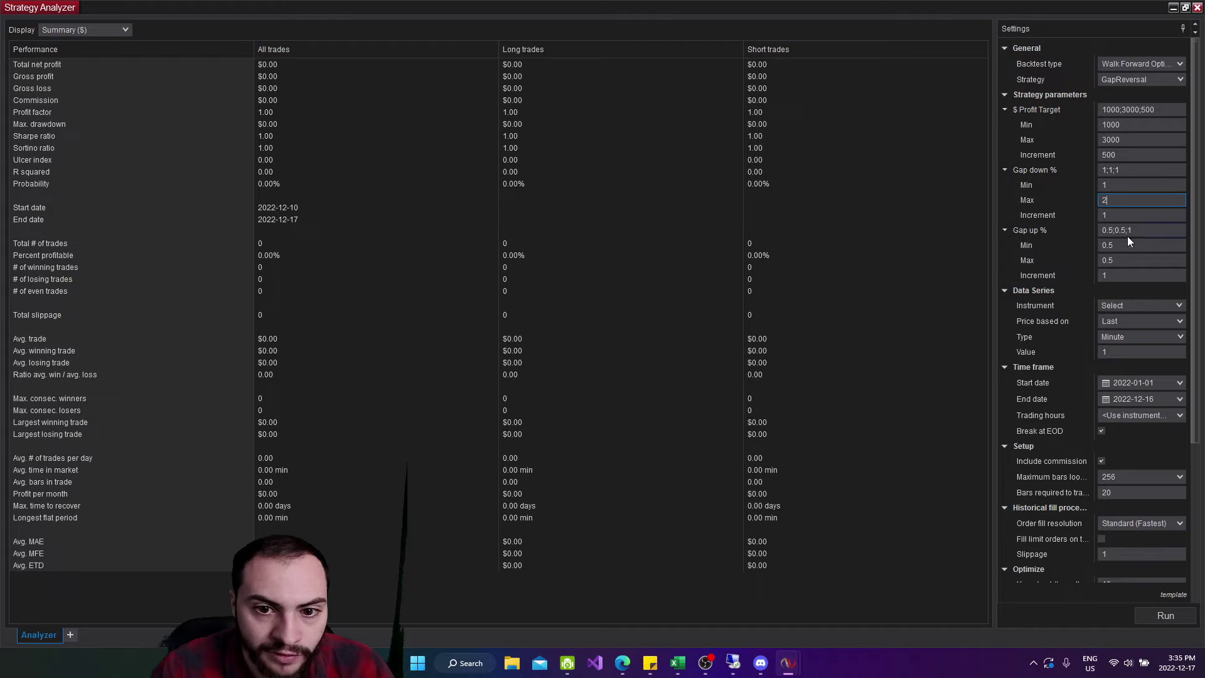
pyautogui.click(1126, 260)
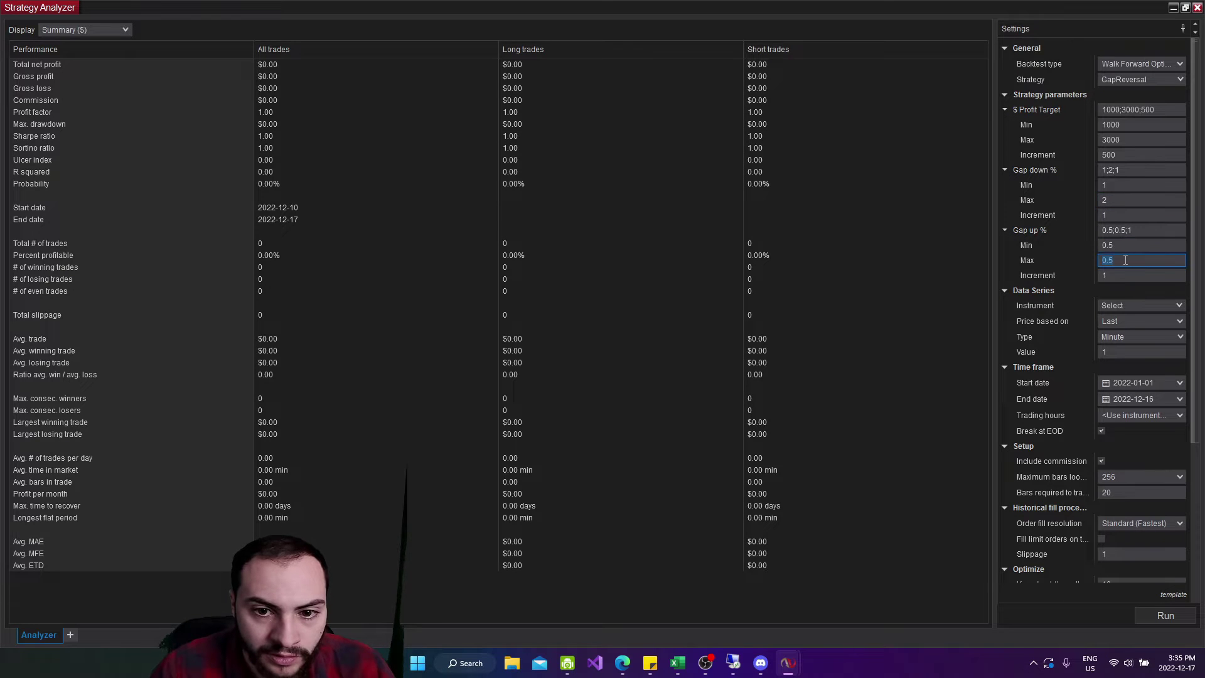
pyautogui.write('1')
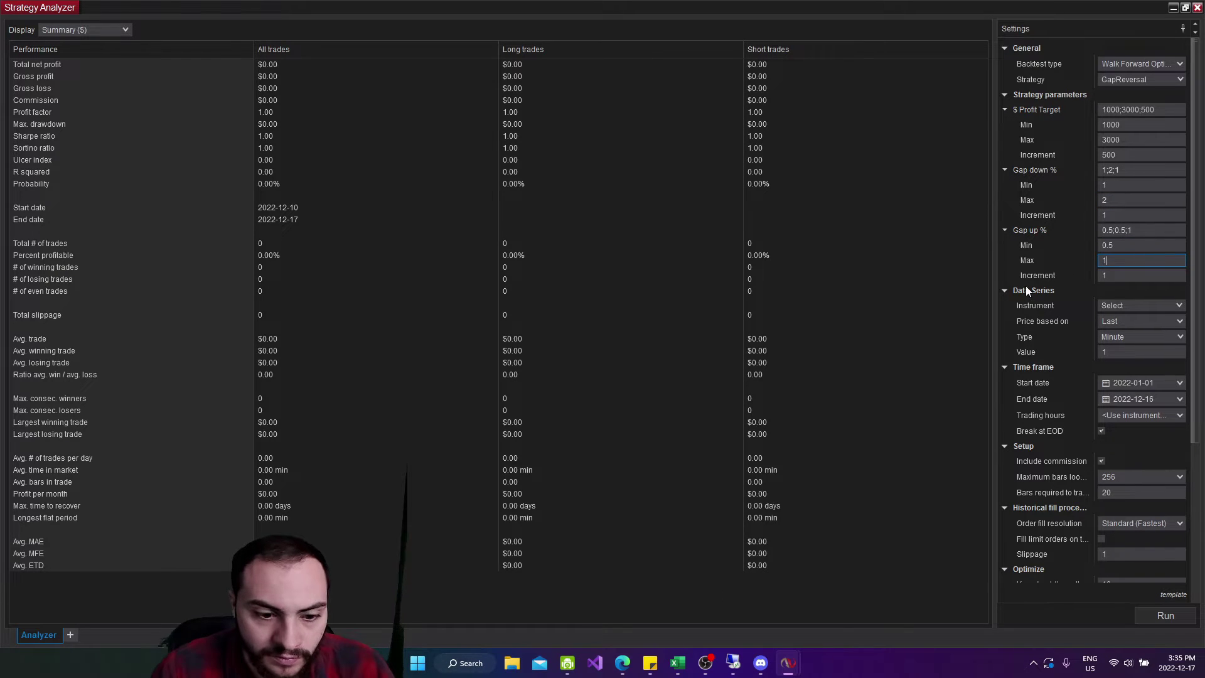
# Step: Review the script note about using ES 10-minute bars and NQ
pyautogui.moveTo(788, 663)
pyautogui.click(740, 562)
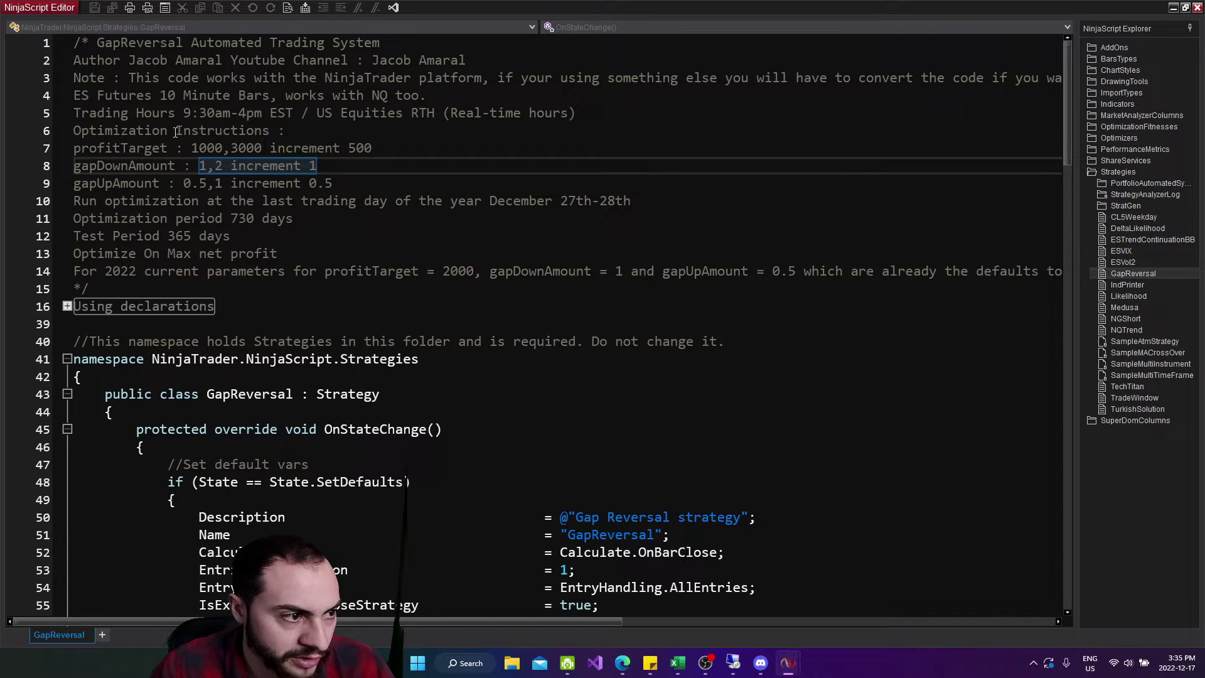
pyautogui.moveTo(76, 95); pyautogui.dragTo(458, 90)
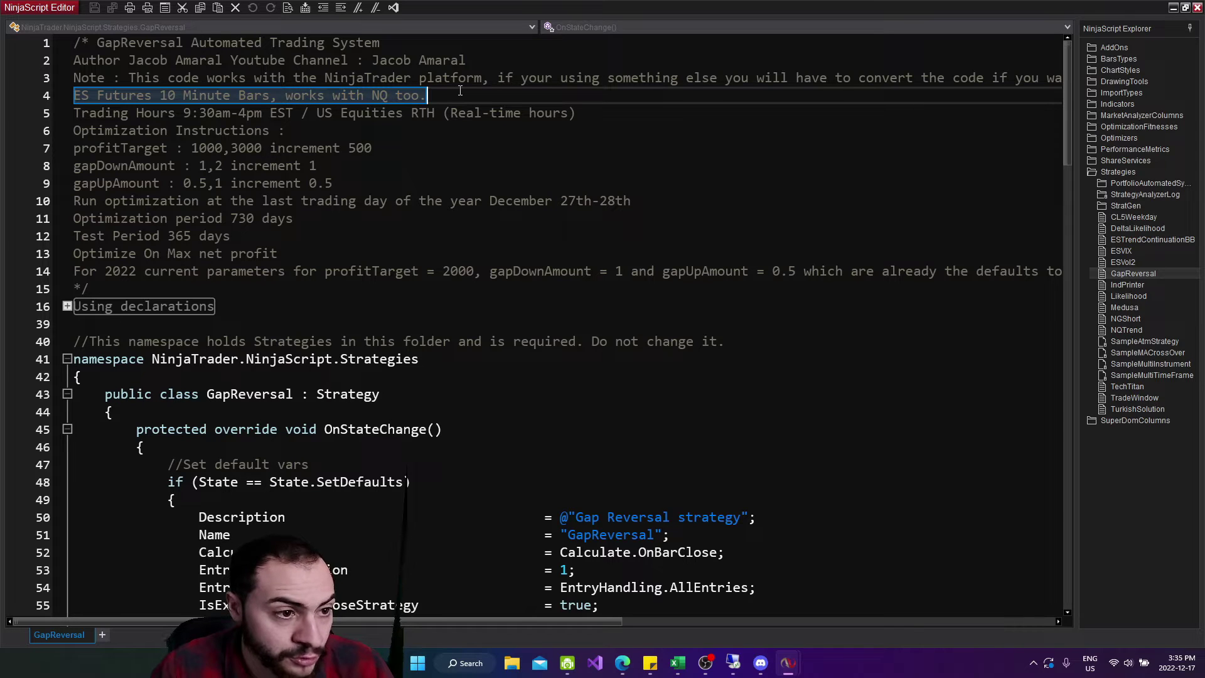
# Step: Use both ES and NQ as instruments via the NQES list
pyautogui.click(1173, 8)
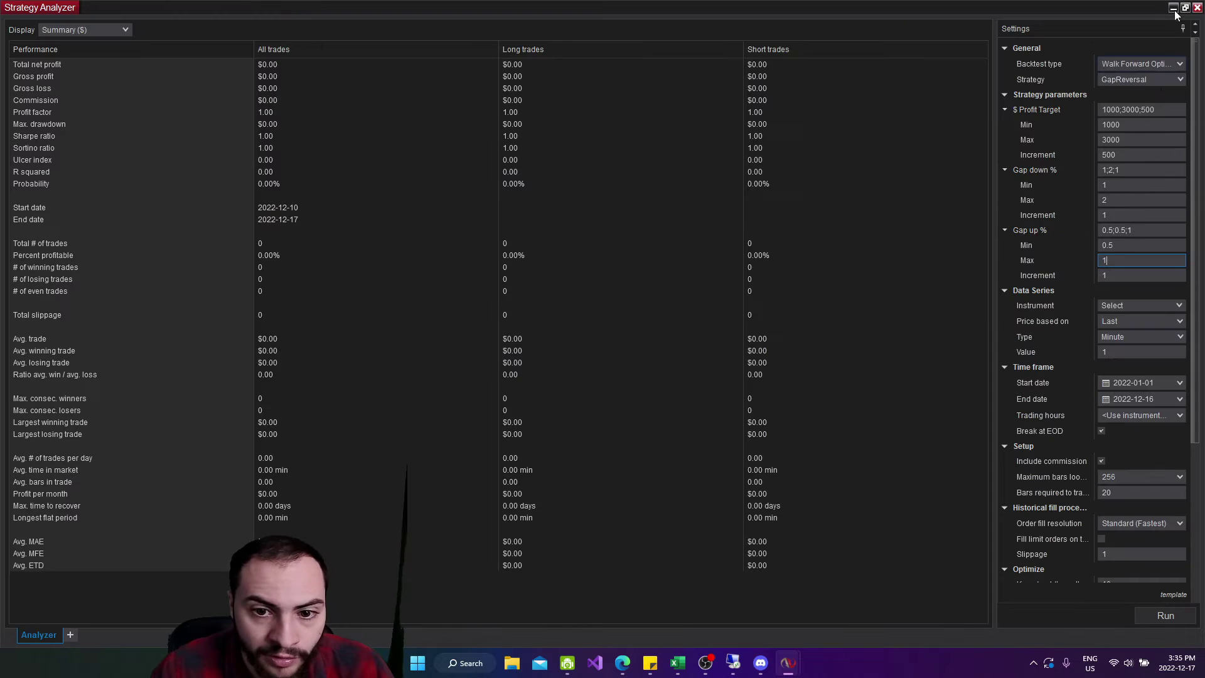
pyautogui.click(1179, 307)
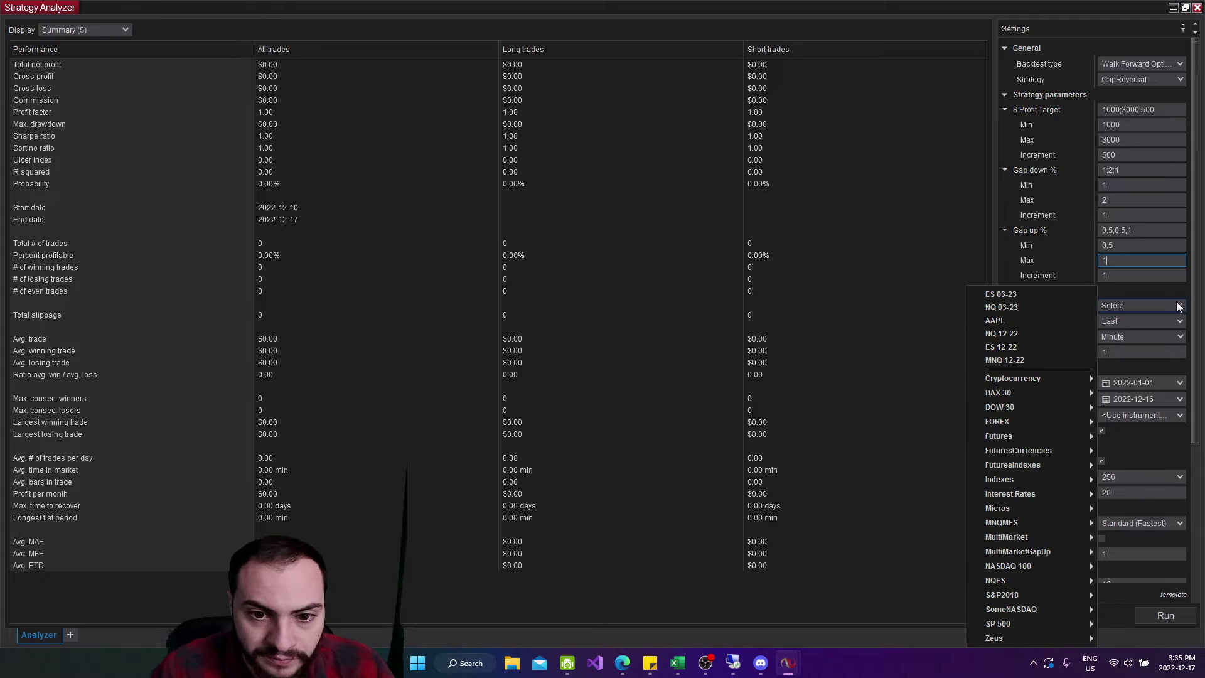
pyautogui.click(1109, 310)
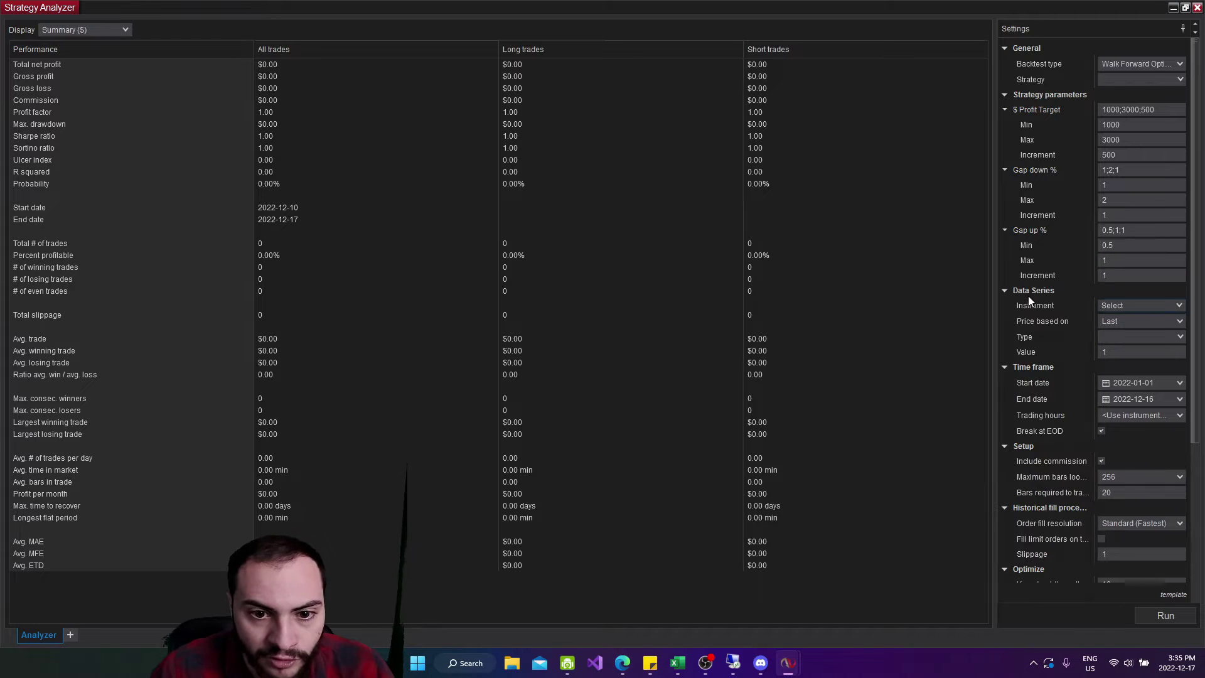
pyautogui.click(1166, 310)
pyautogui.click(1164, 314)
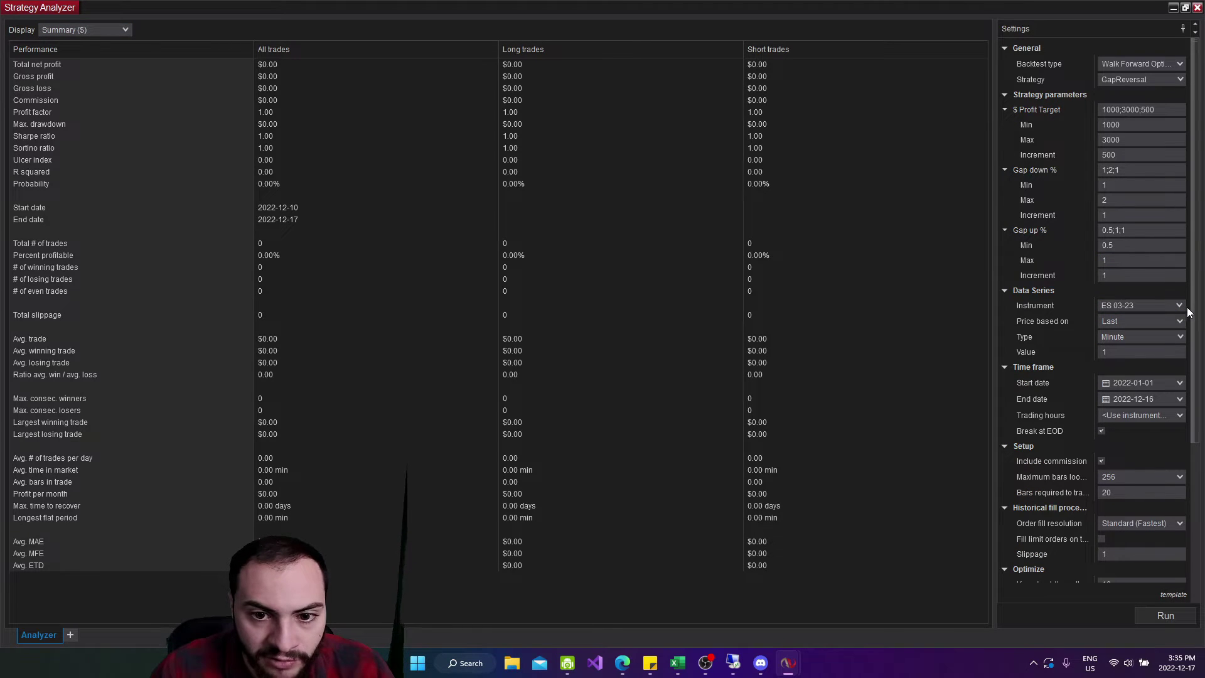
pyautogui.click(1179, 307)
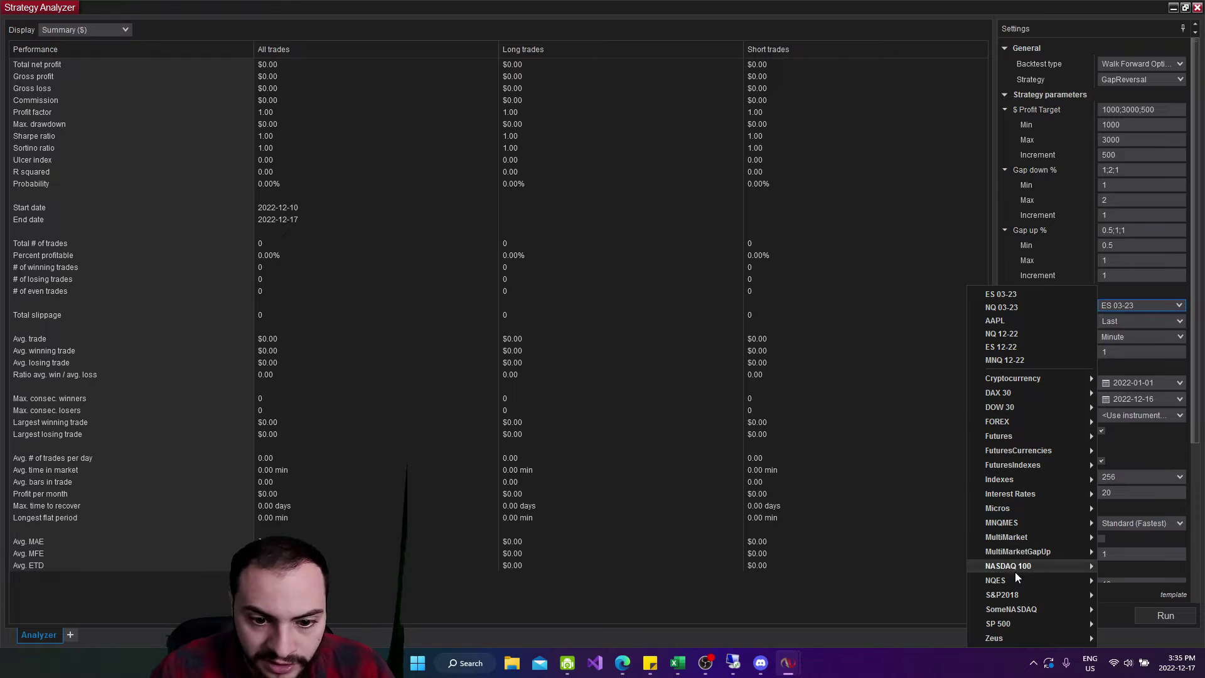
pyautogui.moveTo(1011, 583)
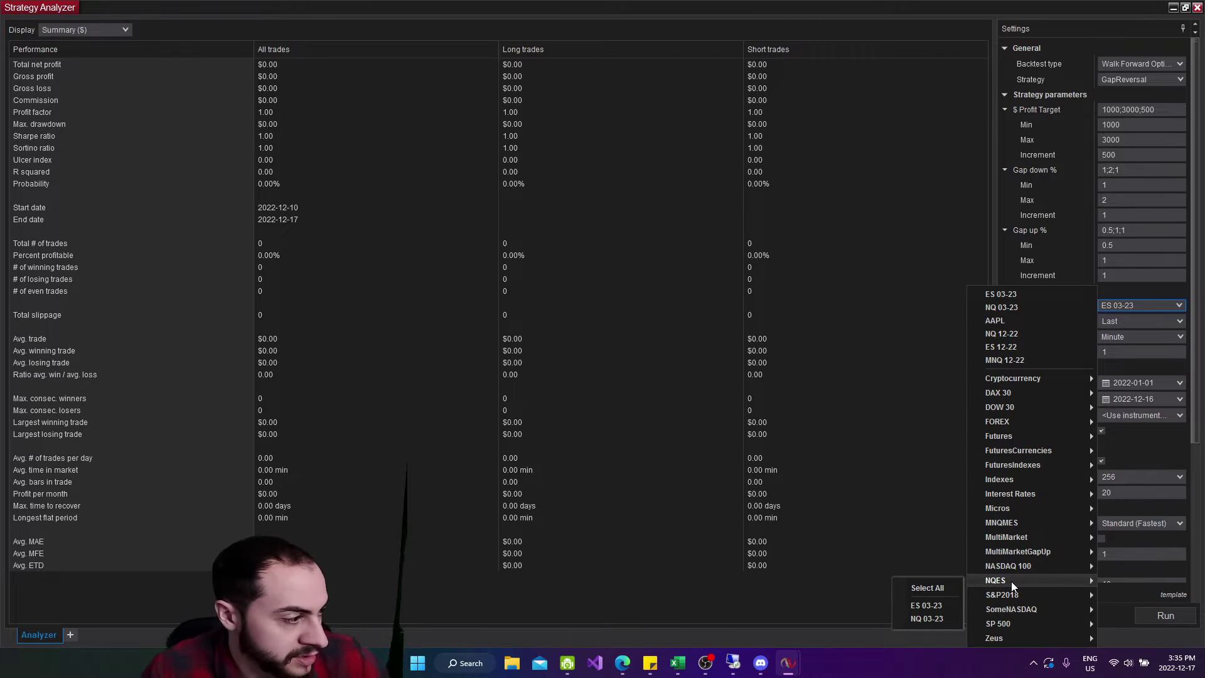
pyautogui.click(953, 589)
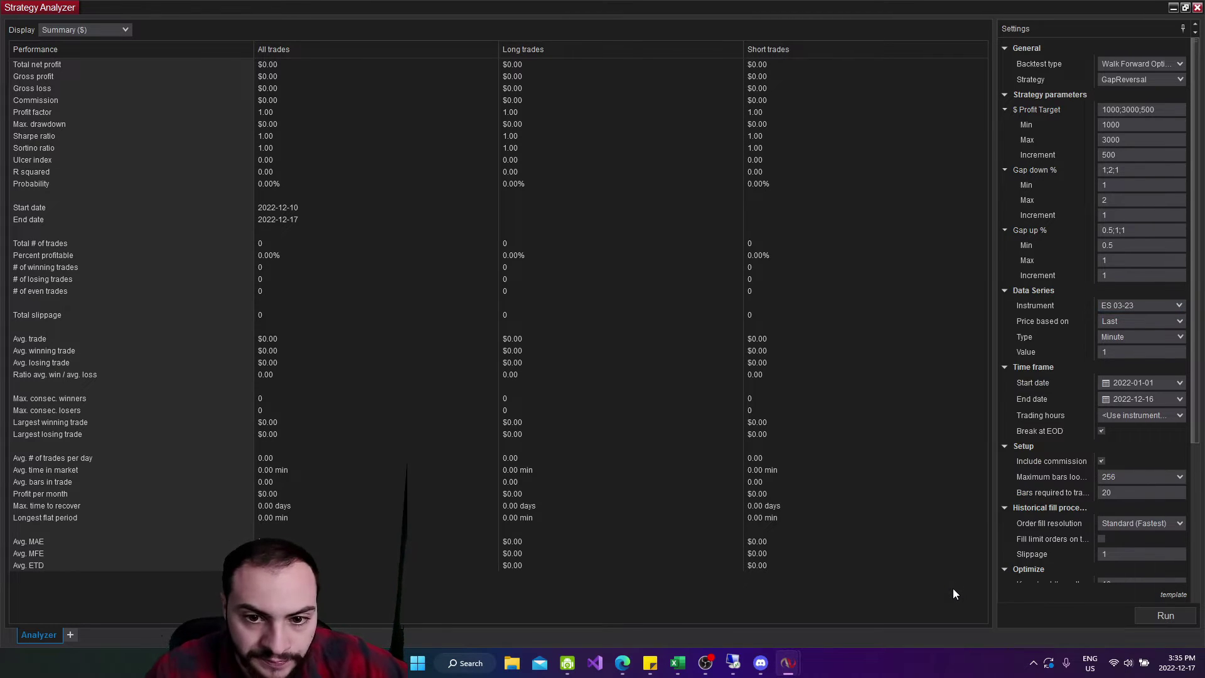
# Step: Set 10-minute bars and US Equities RTH trading hours, then return to the GapReversal script
pyautogui.click(1117, 352)
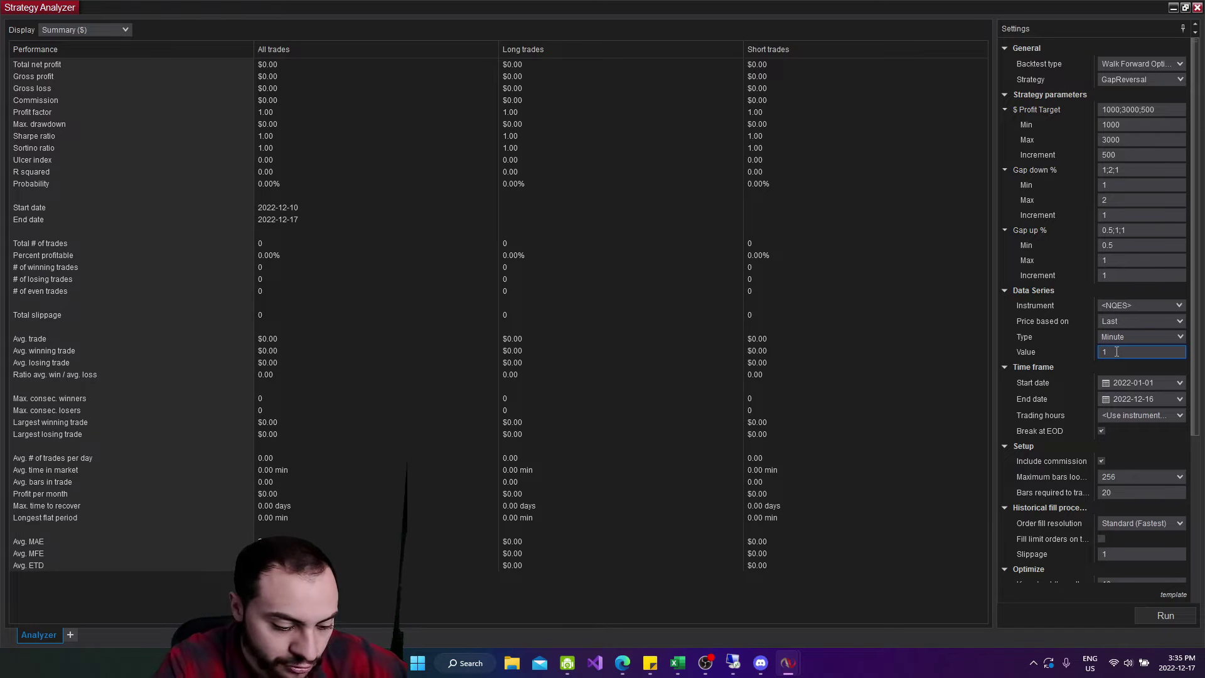
pyautogui.write('0')
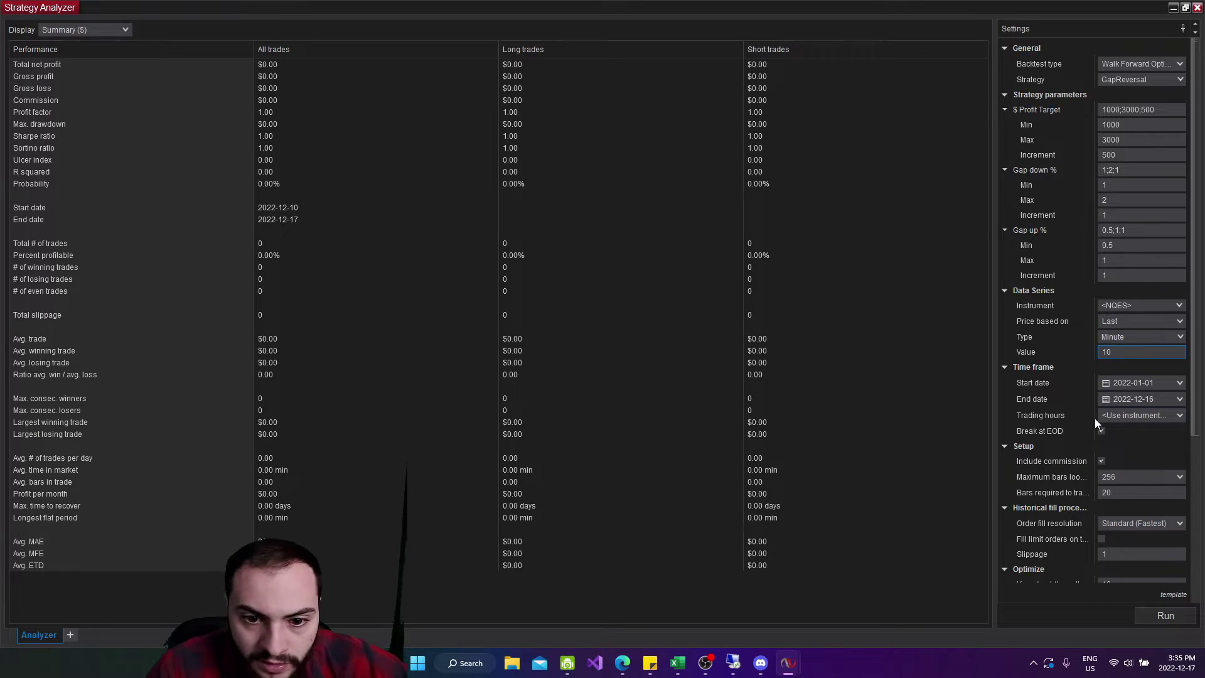
pyautogui.click(1117, 416)
pyautogui.scroll(-20, 1114, 330)
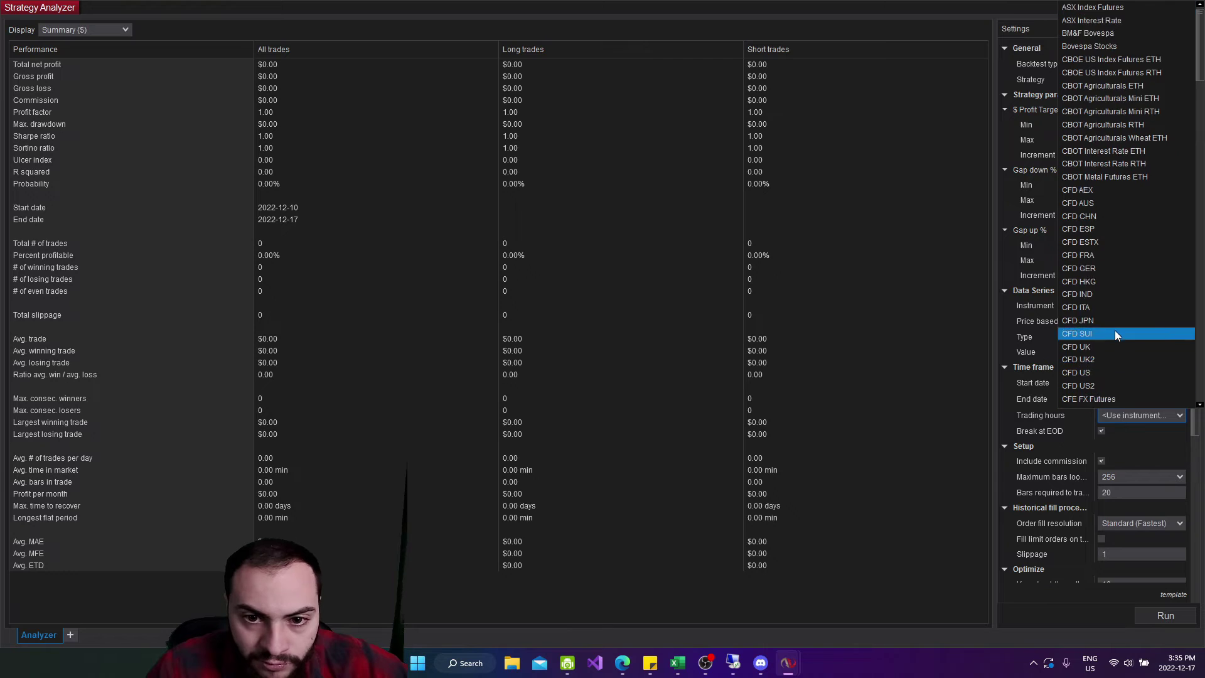
pyautogui.scroll(-2, 1117, 331)
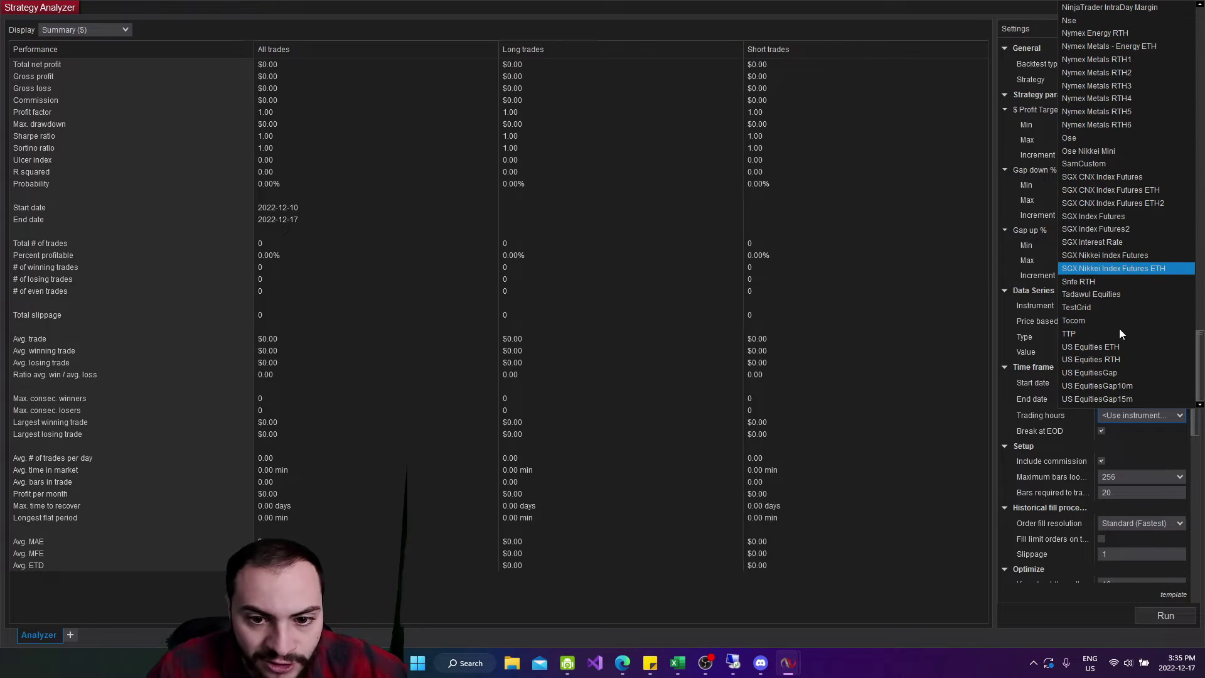
pyautogui.click(1127, 345)
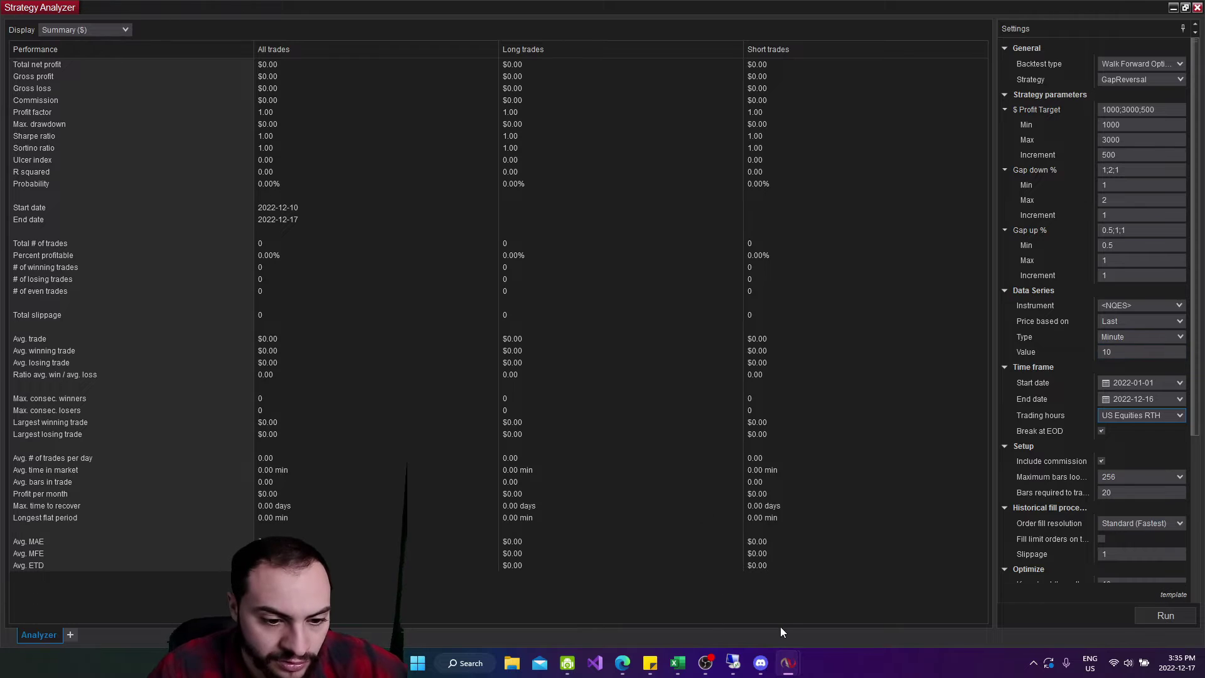
pyautogui.moveTo(796, 663)
pyautogui.click(788, 594)
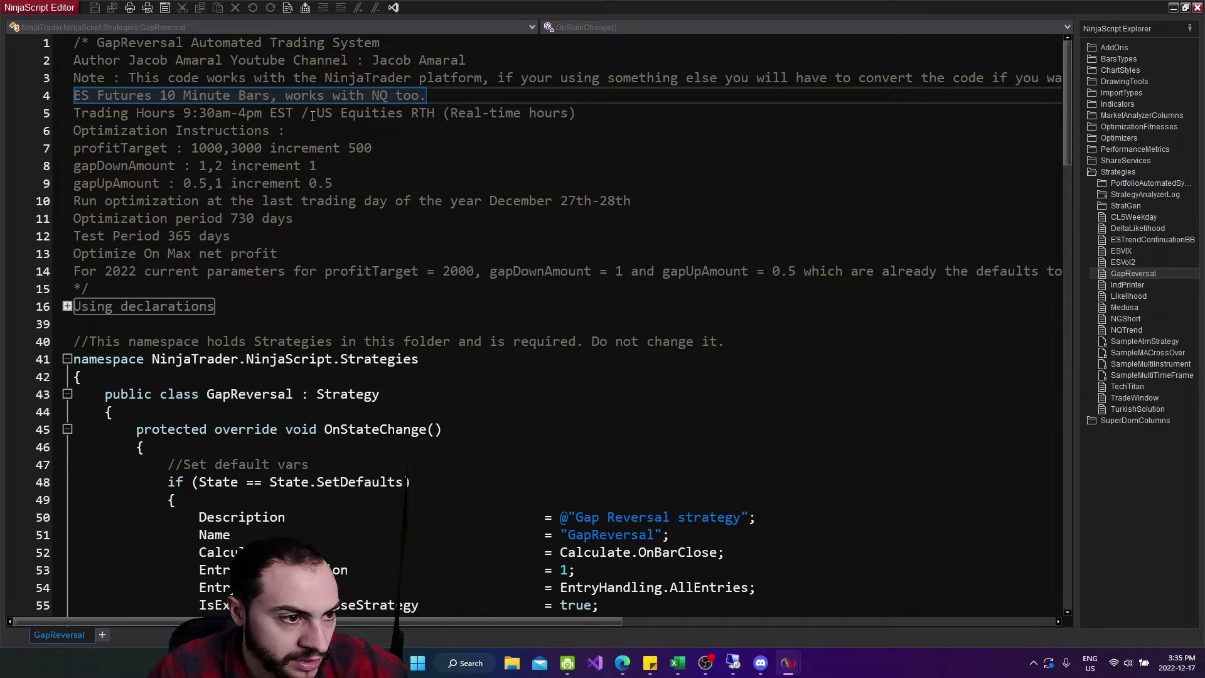
# Step: Highlight the script notes on RTH hours, ES 10-minute bars, ranges, and 730/365-day periods
pyautogui.moveTo(309, 115); pyautogui.dragTo(603, 113)
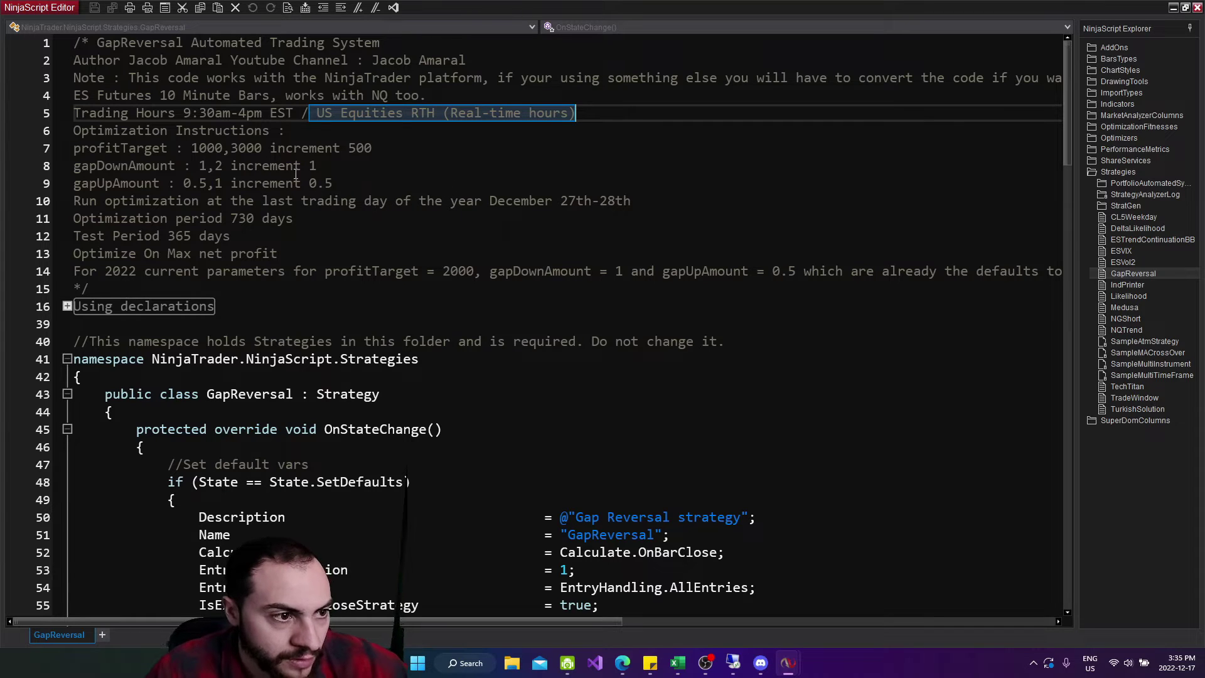
pyautogui.moveTo(82, 96); pyautogui.dragTo(439, 94)
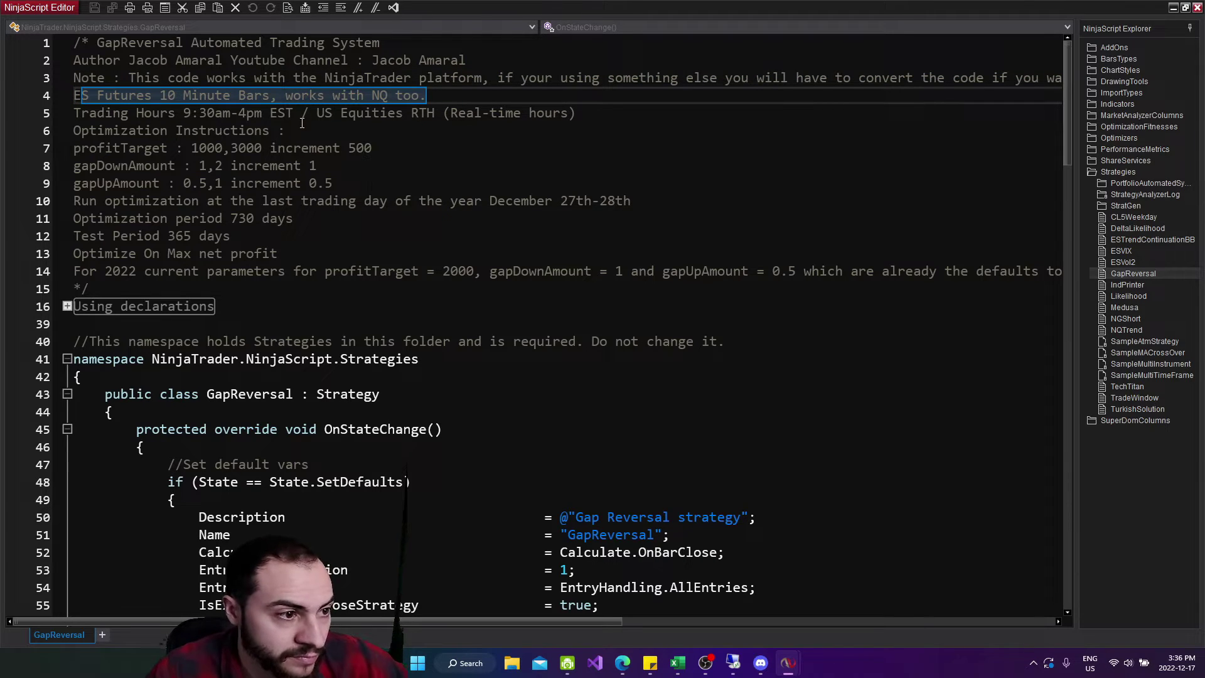
pyautogui.moveTo(338, 180); pyautogui.dragTo(23, 133)
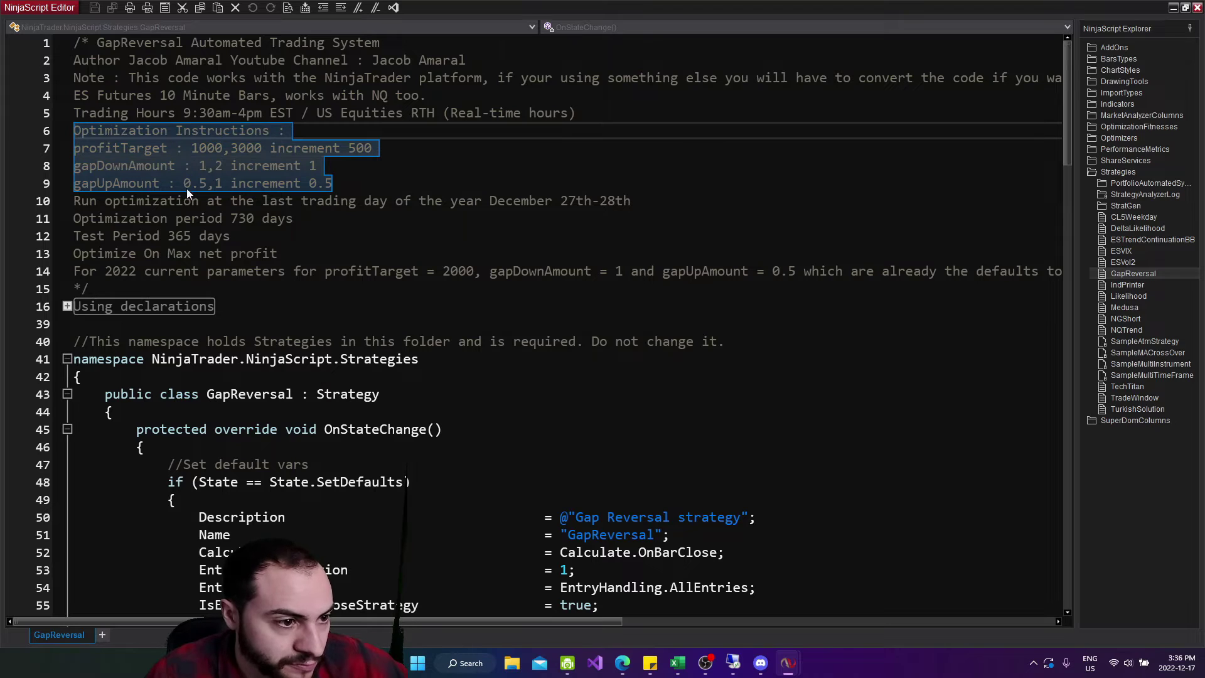
pyautogui.click(230, 219)
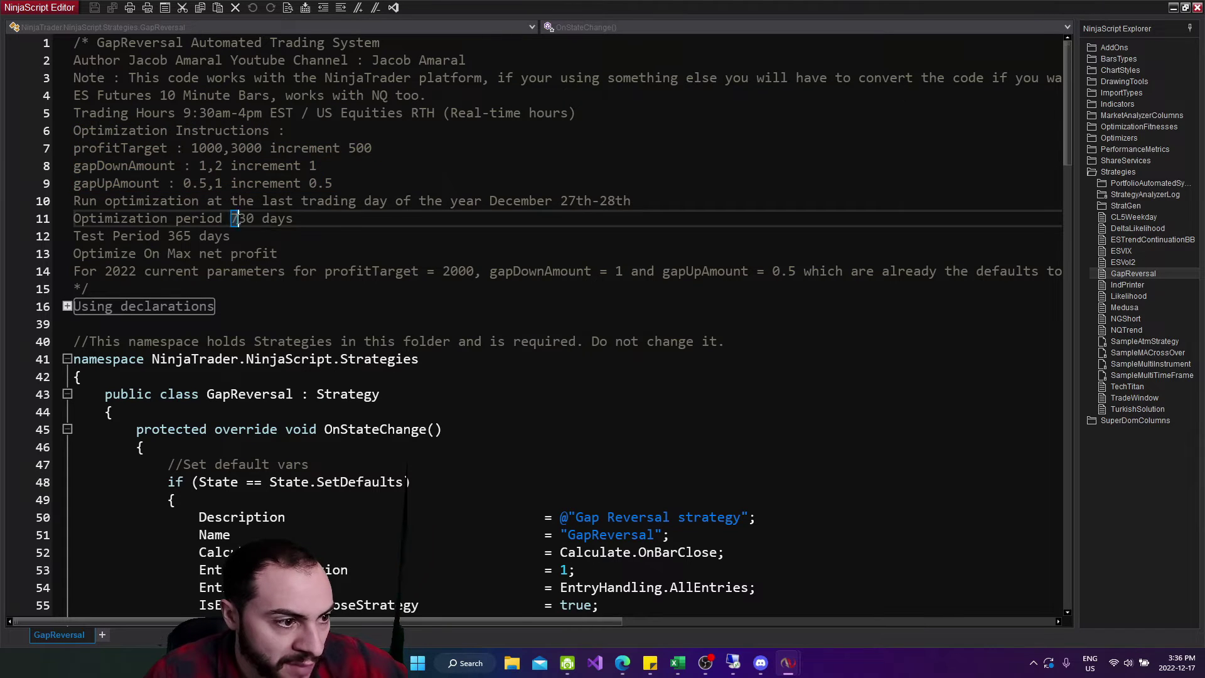
pyautogui.hotkey('shift', 'End')
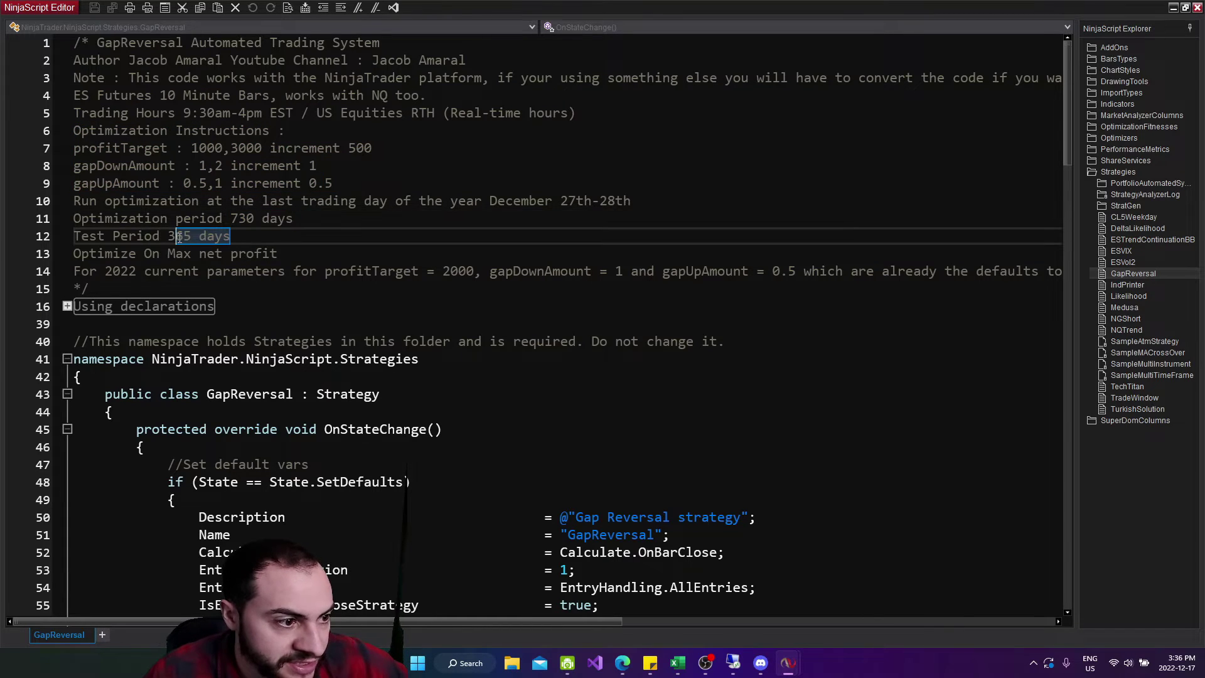
pyautogui.moveTo(179, 237); pyautogui.dragTo(171, 238)
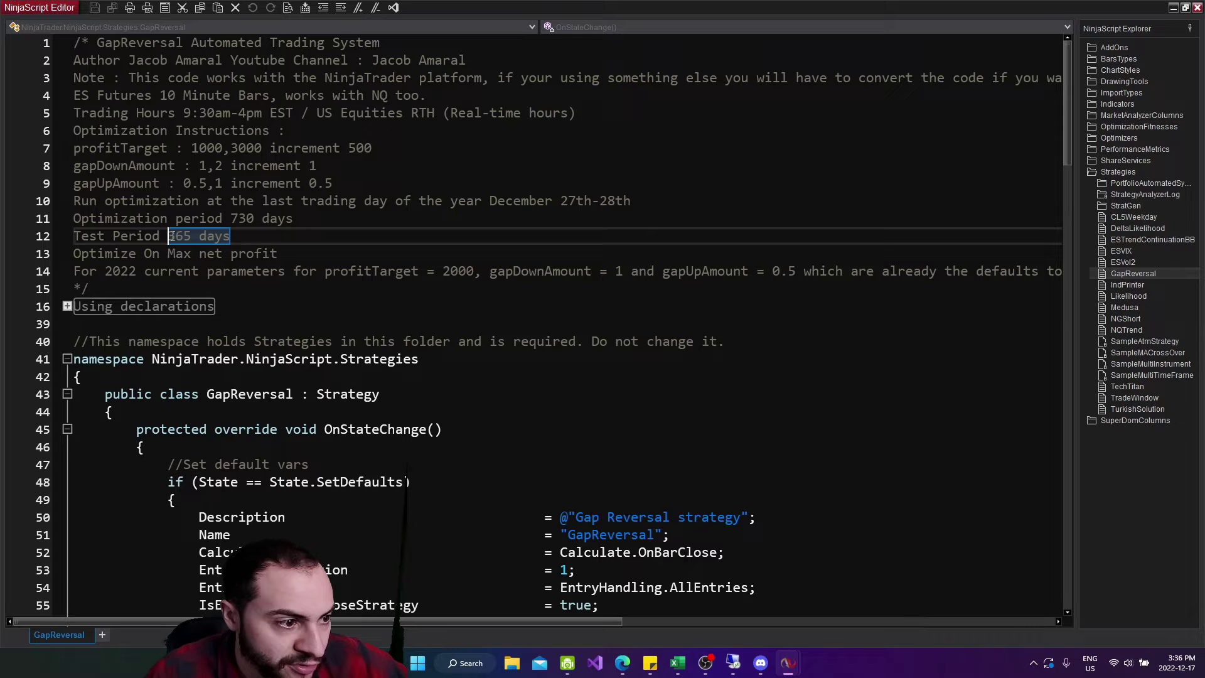
pyautogui.click(1173, 7)
# Step: Confirm the 730/365-day periods and set Optimize on to Max. net profit
pyautogui.scroll(-7, 1071, 390)
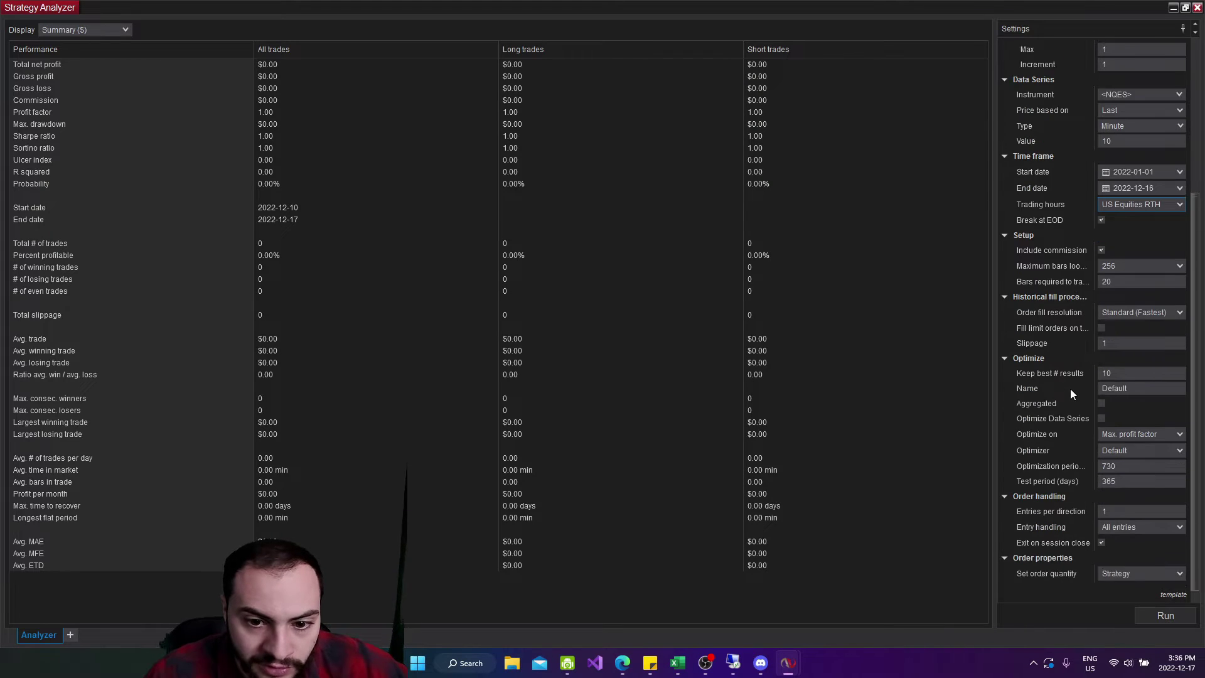
pyautogui.click(1147, 449)
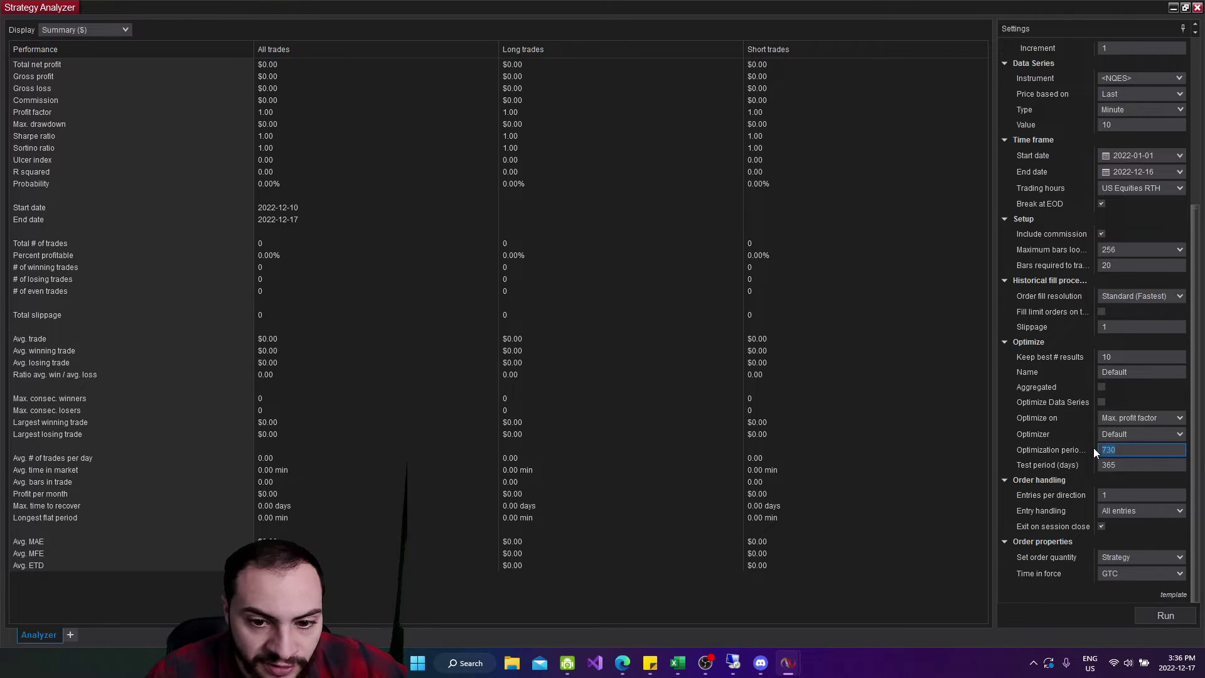
pyautogui.click(1126, 464)
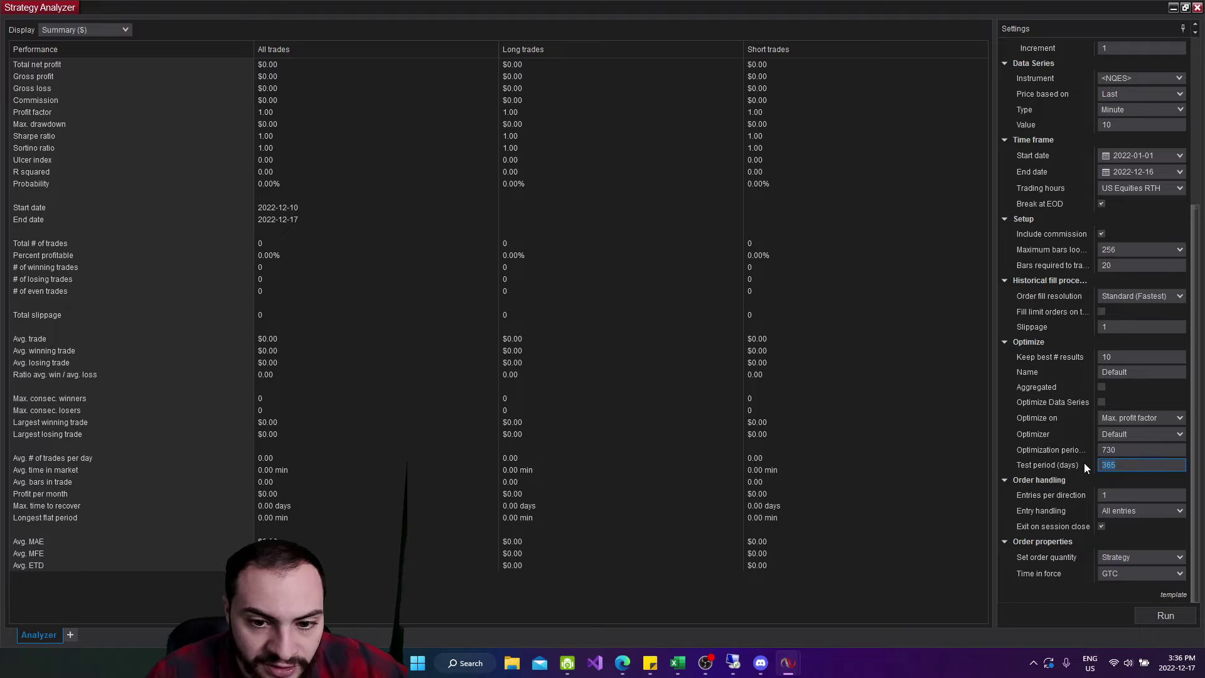
pyautogui.click(1111, 417)
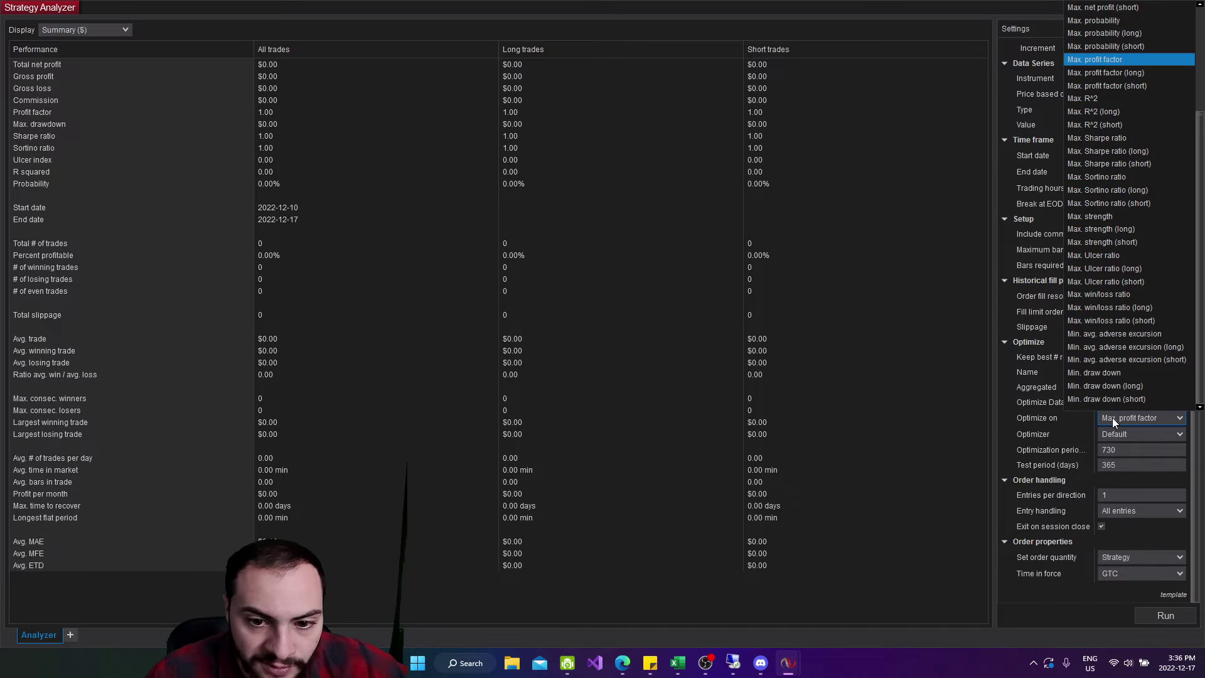
pyautogui.scroll(4, 1115, 345)
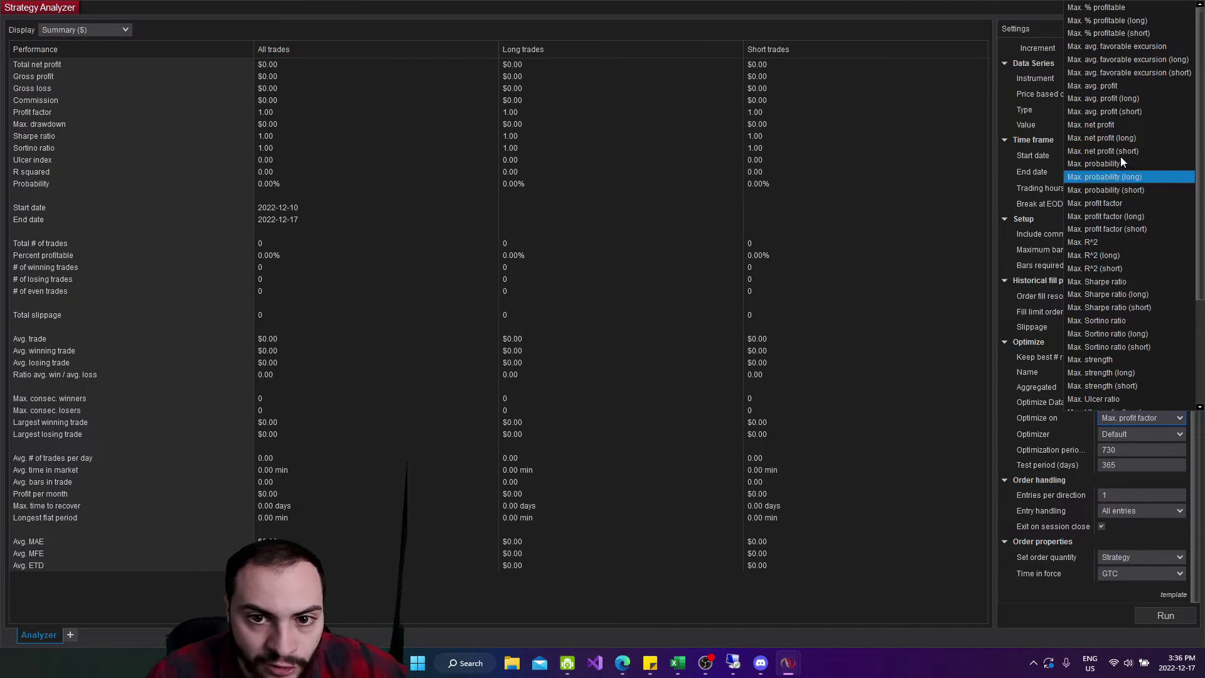
pyautogui.click(1120, 124)
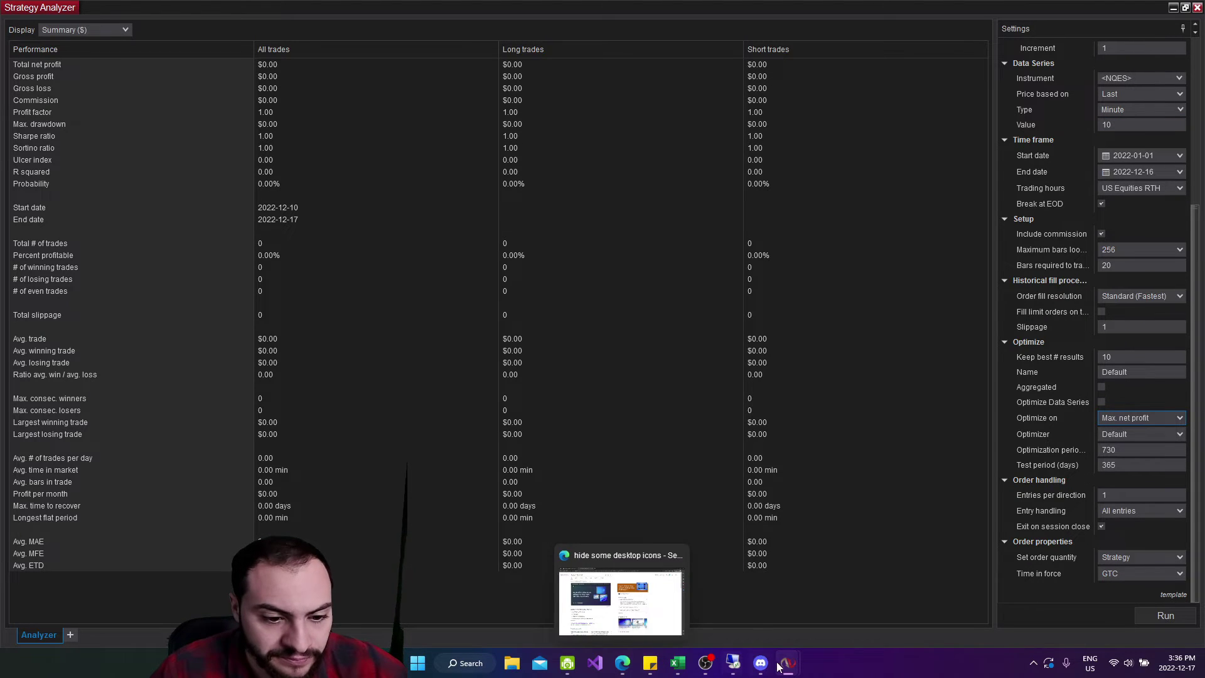
# Step: Glance at the GapReversal script, then check the slippage setting of 1
pyautogui.moveTo(796, 666)
pyautogui.click(799, 592)
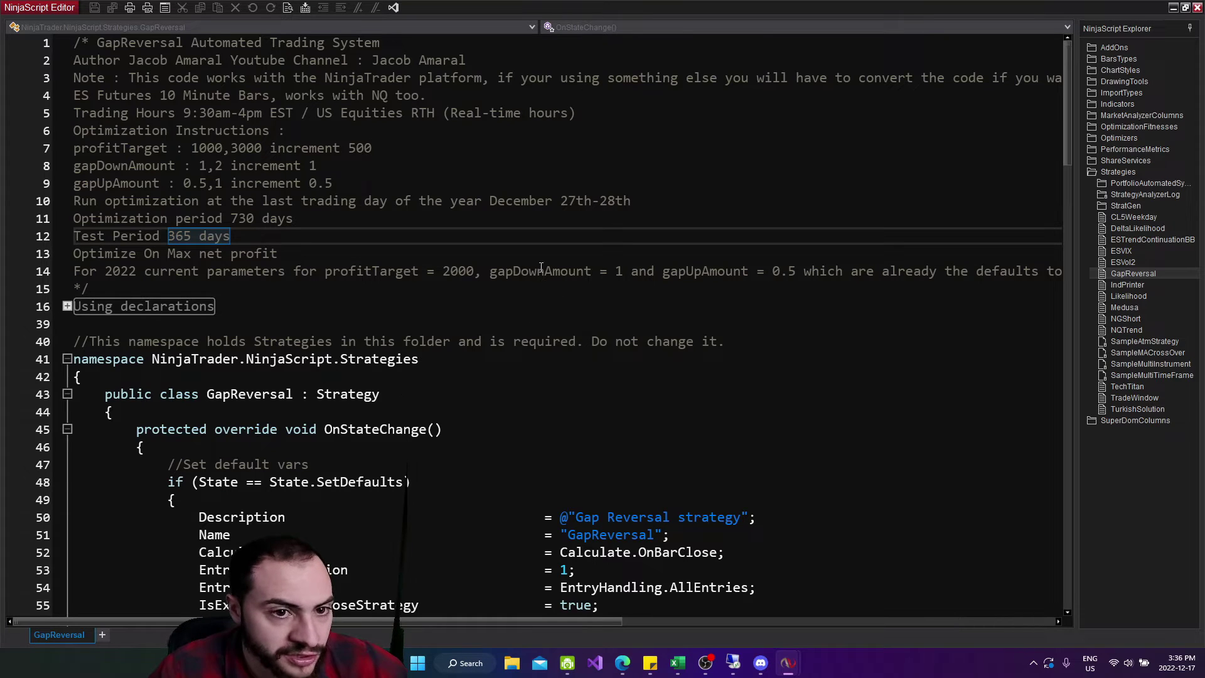
pyautogui.click(1173, 8)
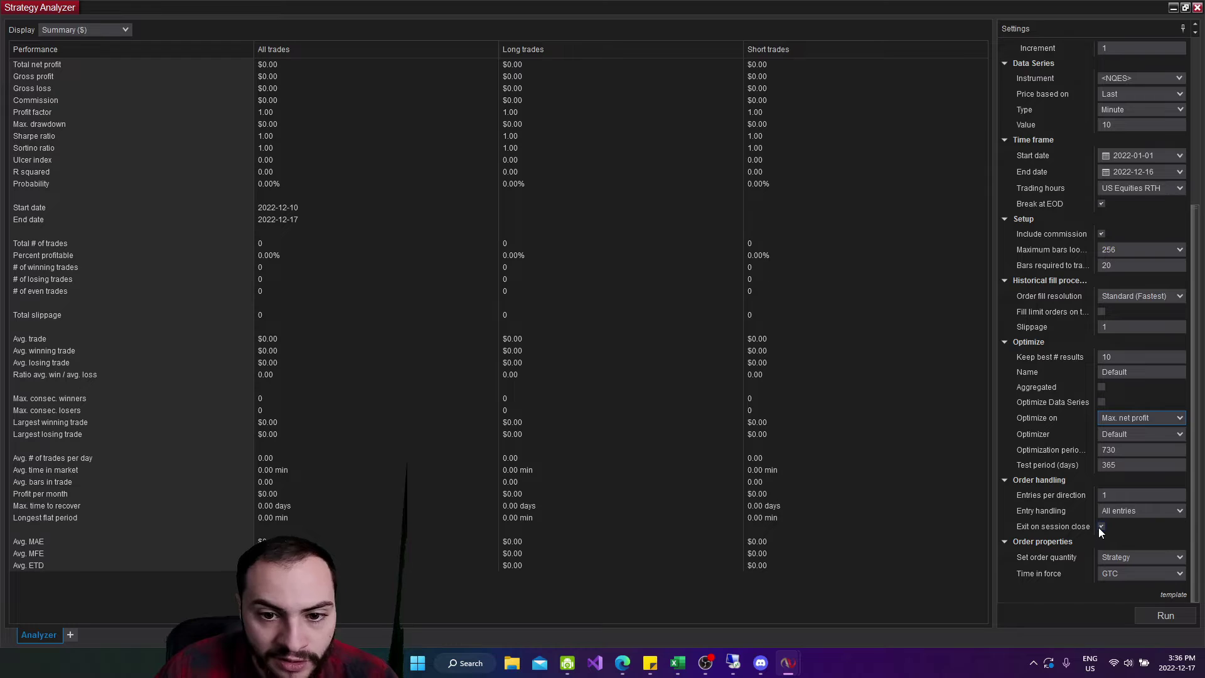
pyautogui.click(1122, 326)
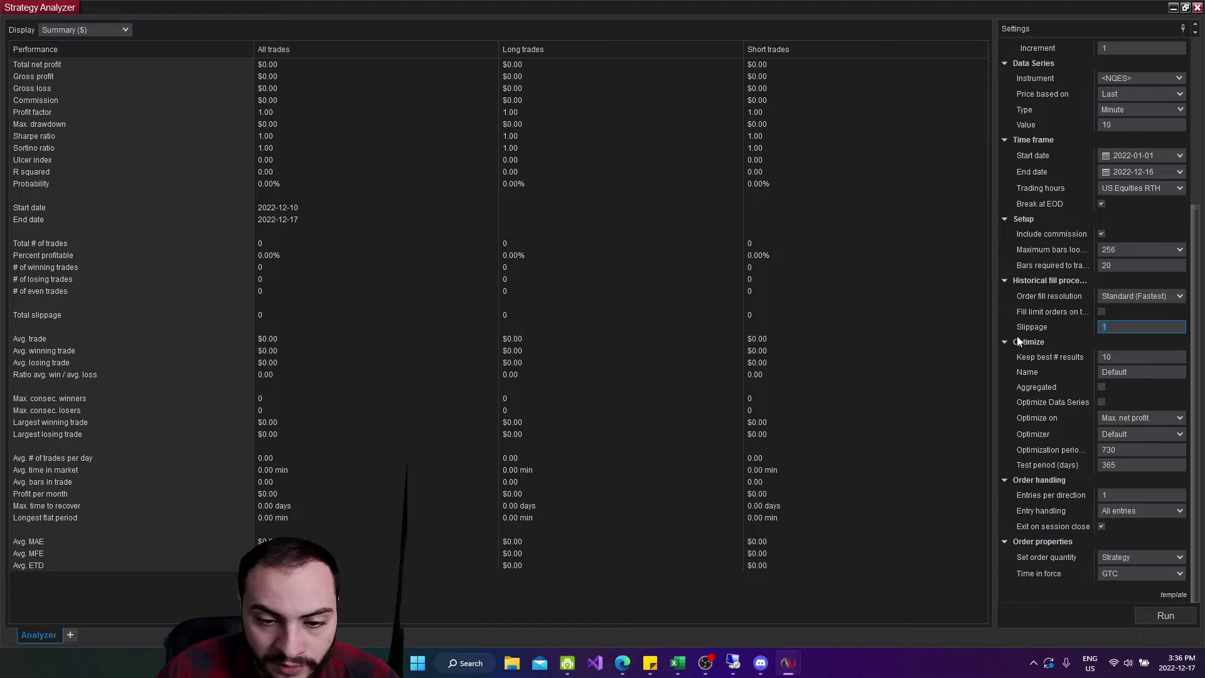
# Step: Set the backtest start date to 2008-01-01
pyautogui.scroll(1, 1027, 347)
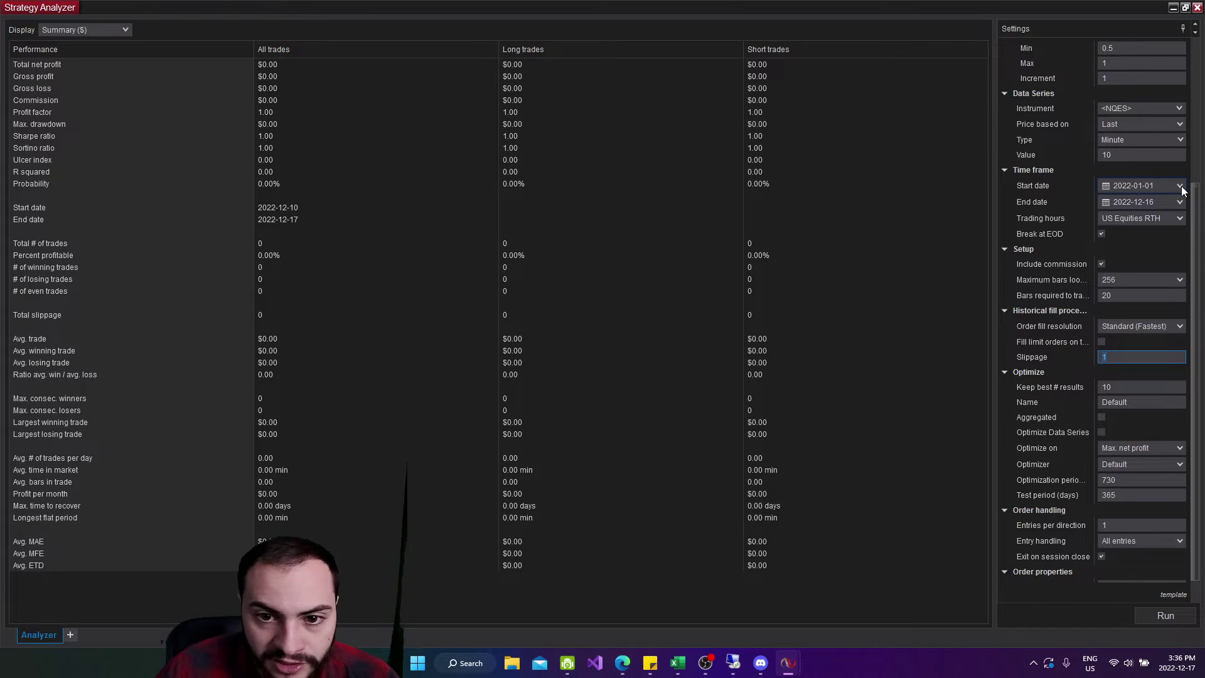
pyautogui.click(1180, 186)
pyautogui.click(1148, 199)
pyautogui.click(1081, 201)
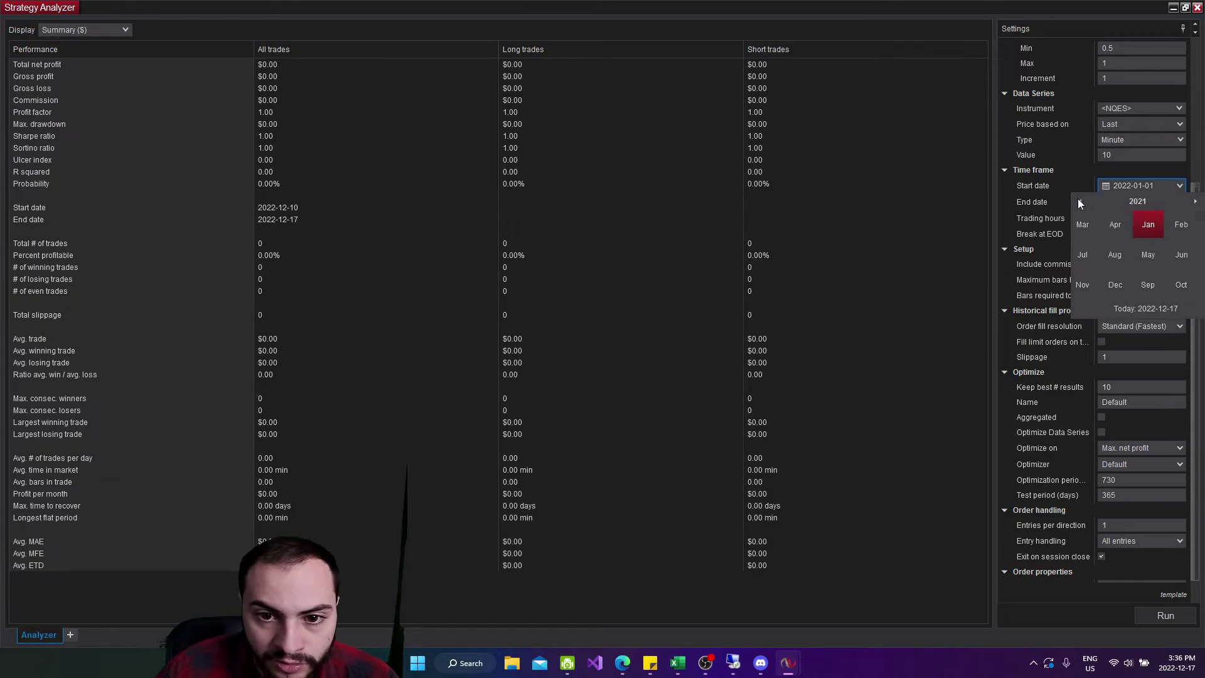
pyautogui.click(1081, 202)
pyautogui.click(1081, 202)
pyautogui.click(1081, 202)
pyautogui.click(1080, 201)
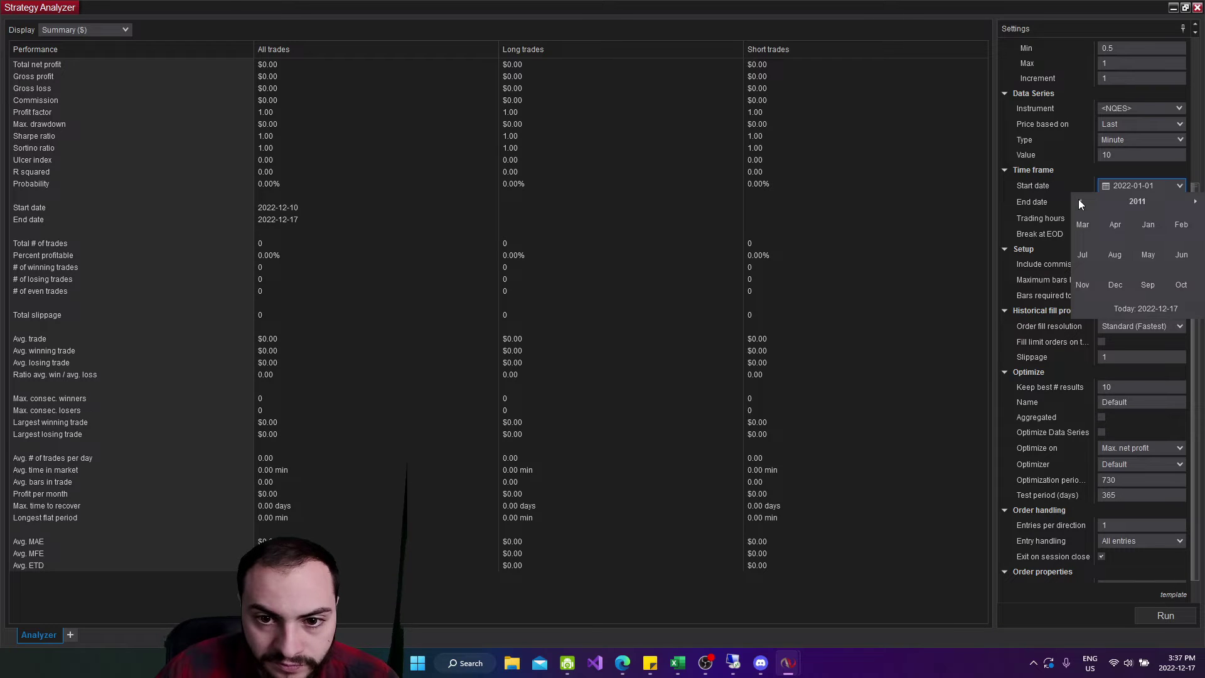
pyautogui.click(1080, 201)
pyautogui.click(1080, 201)
pyautogui.click(1080, 201)
pyautogui.click(1079, 201)
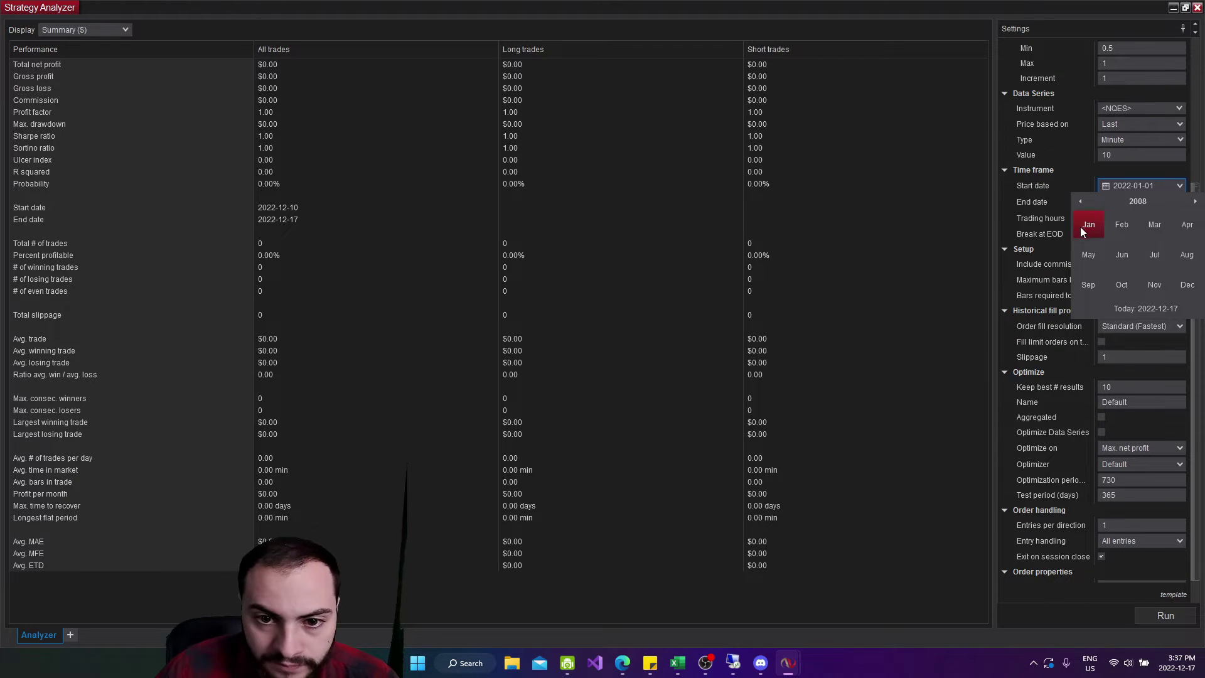
pyautogui.click(1083, 226)
pyautogui.click(1118, 227)
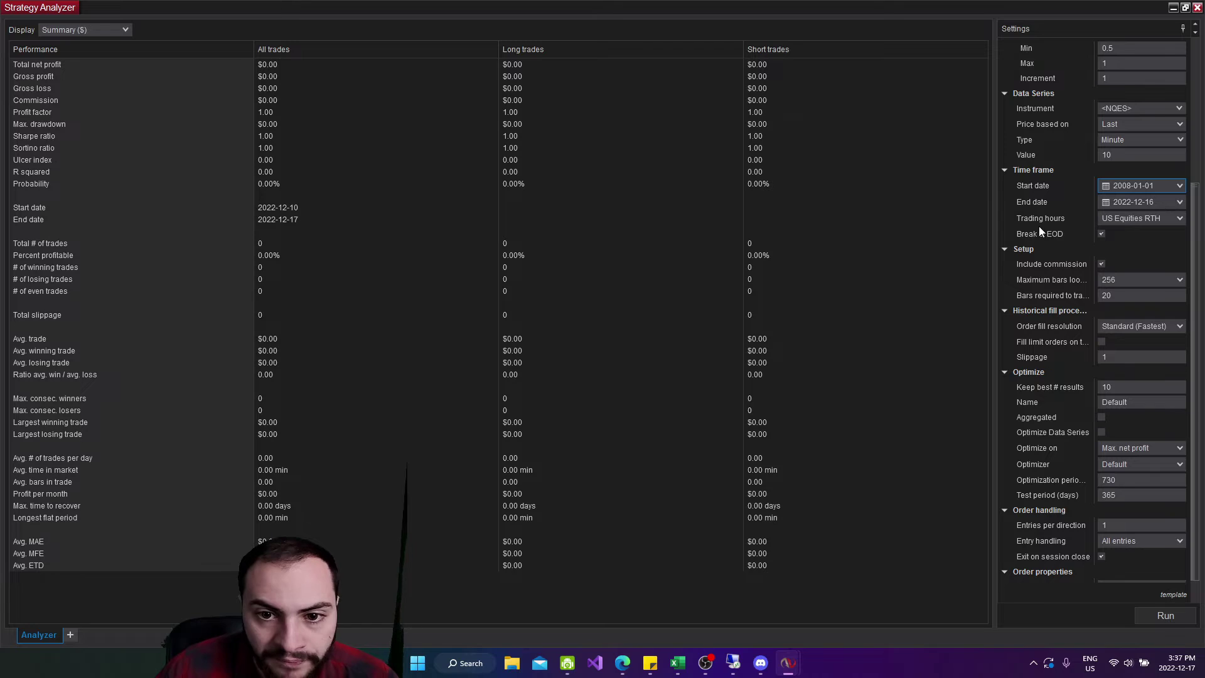
# Step: Recheck the 730/365-day periods, collapse the three parameter groups, and run the walk-forward optimization
pyautogui.click(1124, 481)
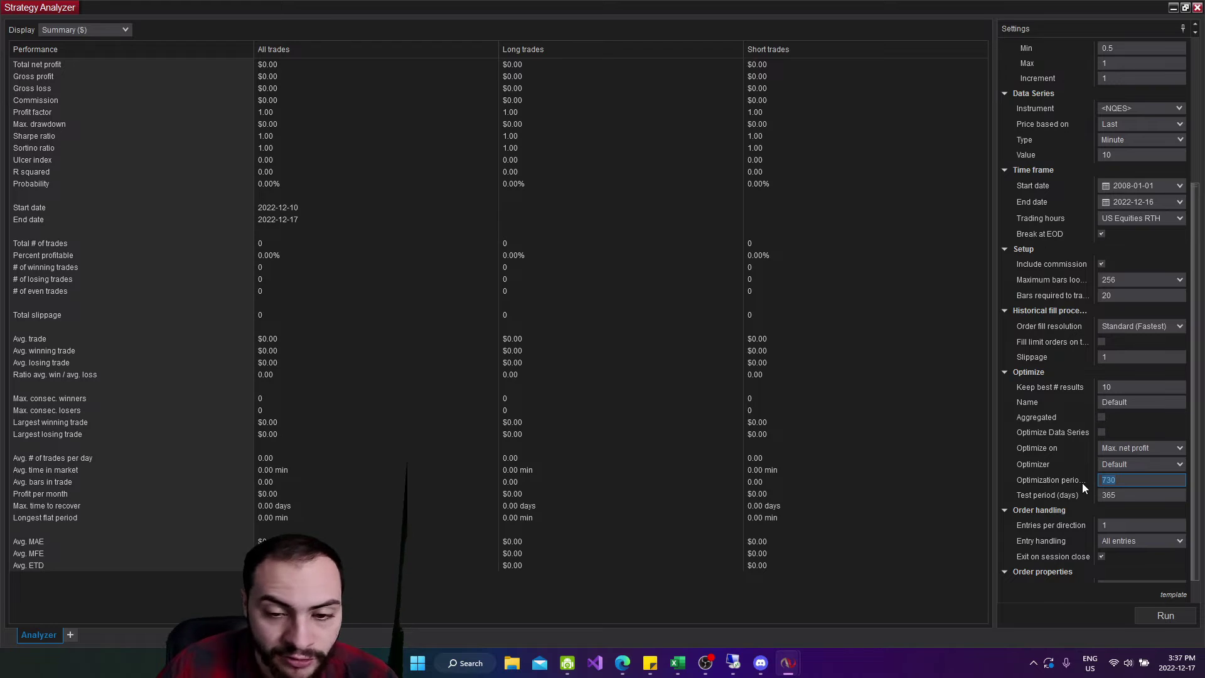
pyautogui.click(1122, 500)
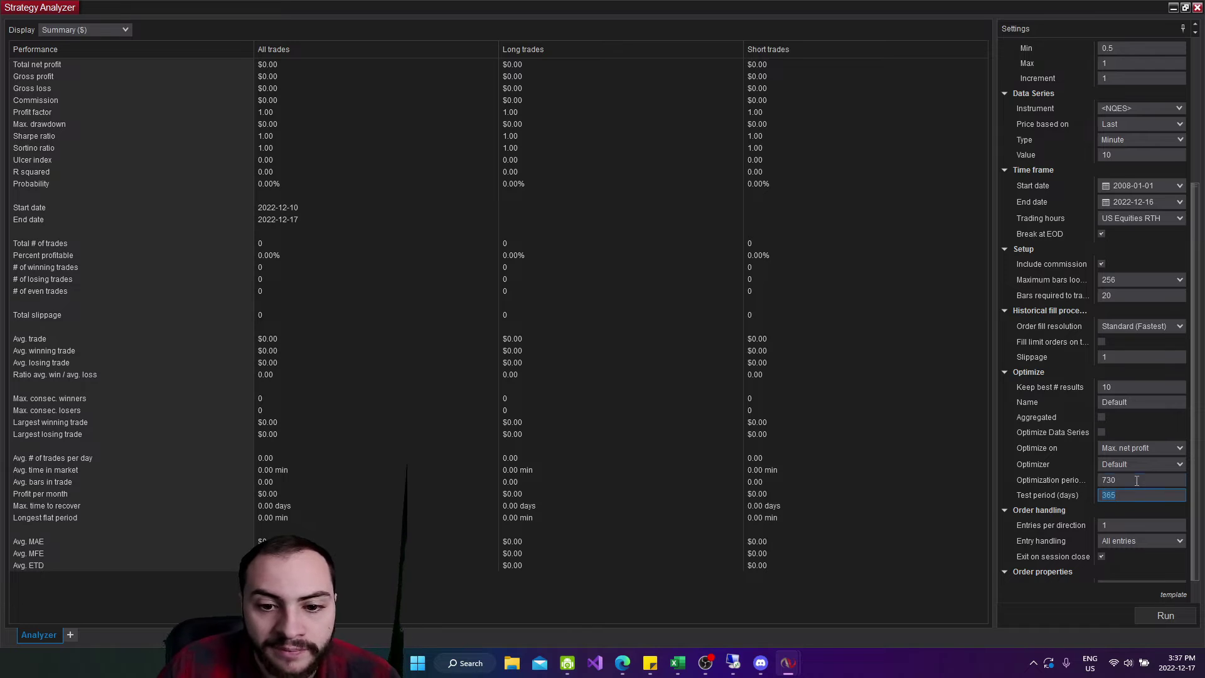
pyautogui.scroll(7, 1114, 498)
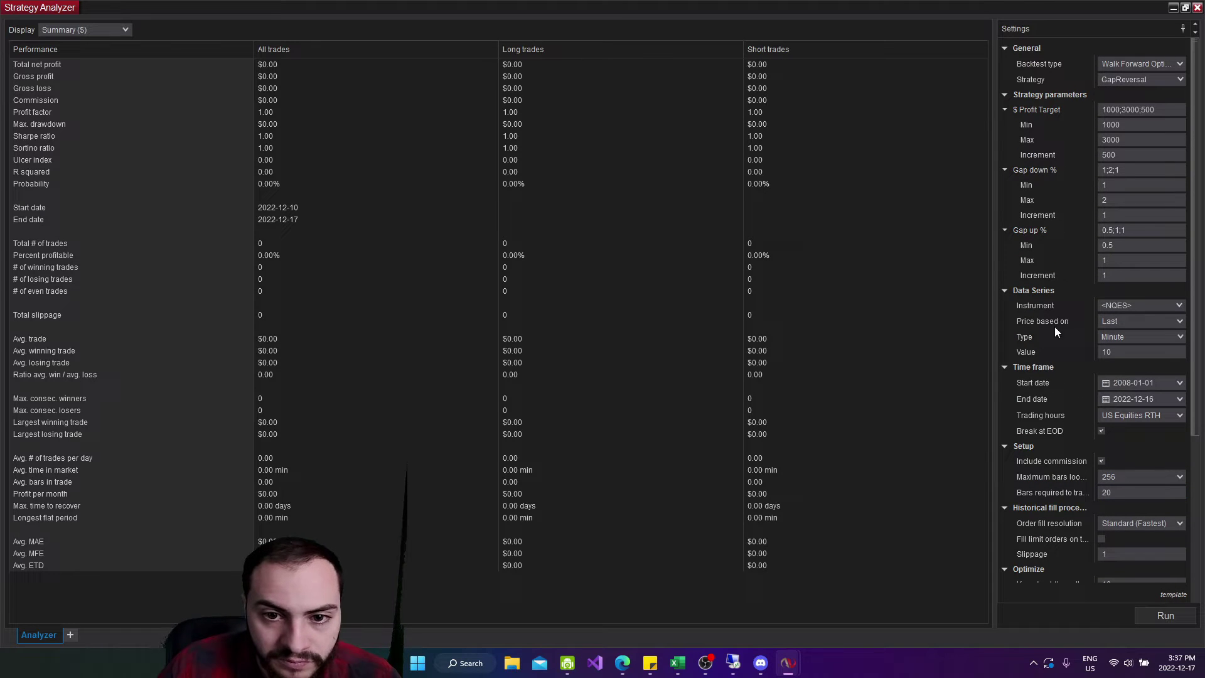
pyautogui.doubleClick(1034, 111)
pyautogui.doubleClick(1034, 124)
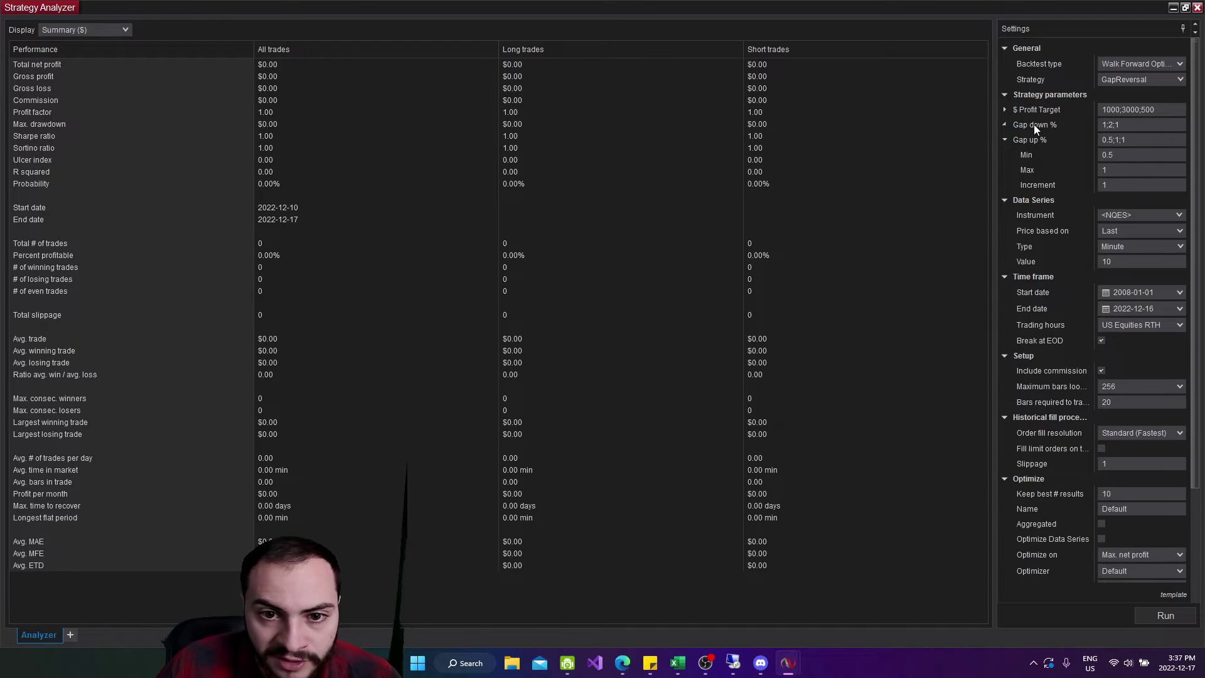
pyautogui.doubleClick(1036, 140)
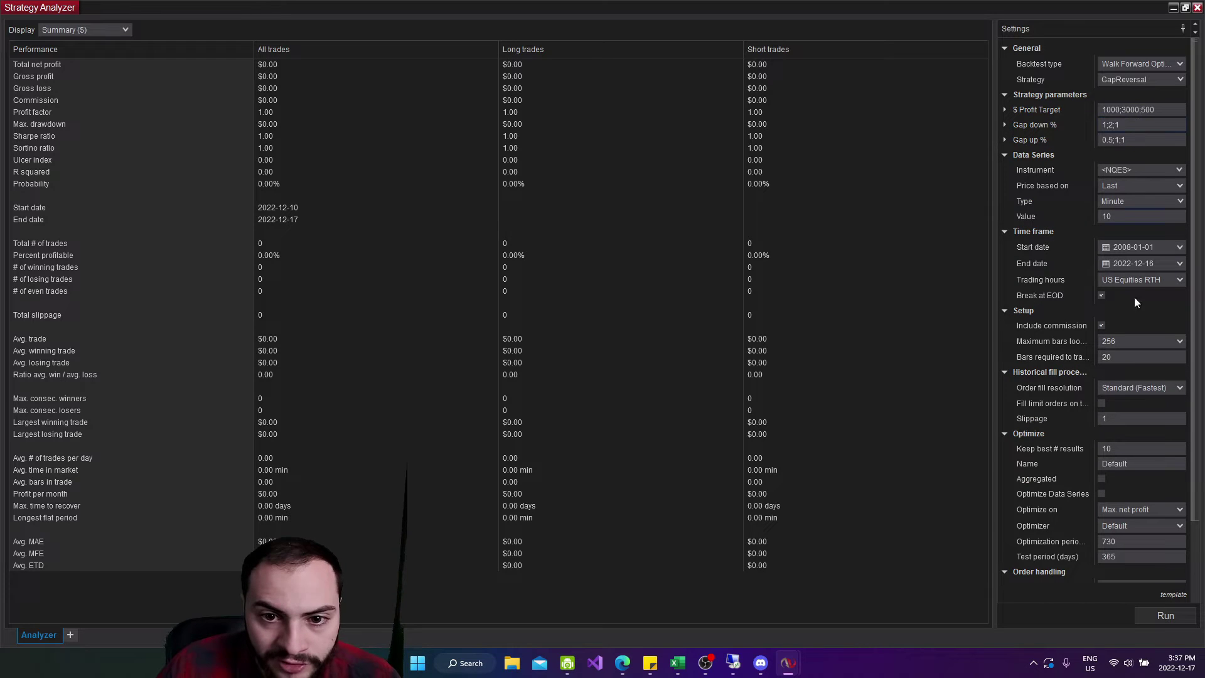
pyautogui.click(1159, 618)
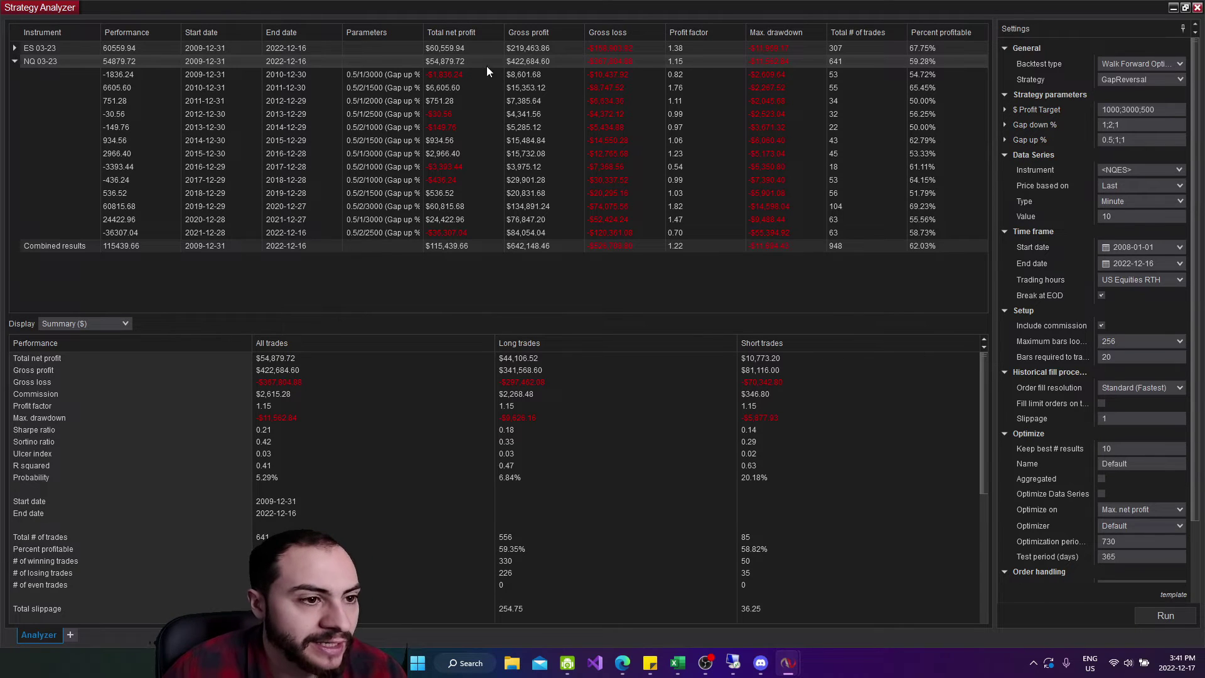
# Step: Show NQ 03-23's first yearly period (2009-12-31 to 2010-12-30) results
pyautogui.click(458, 77)
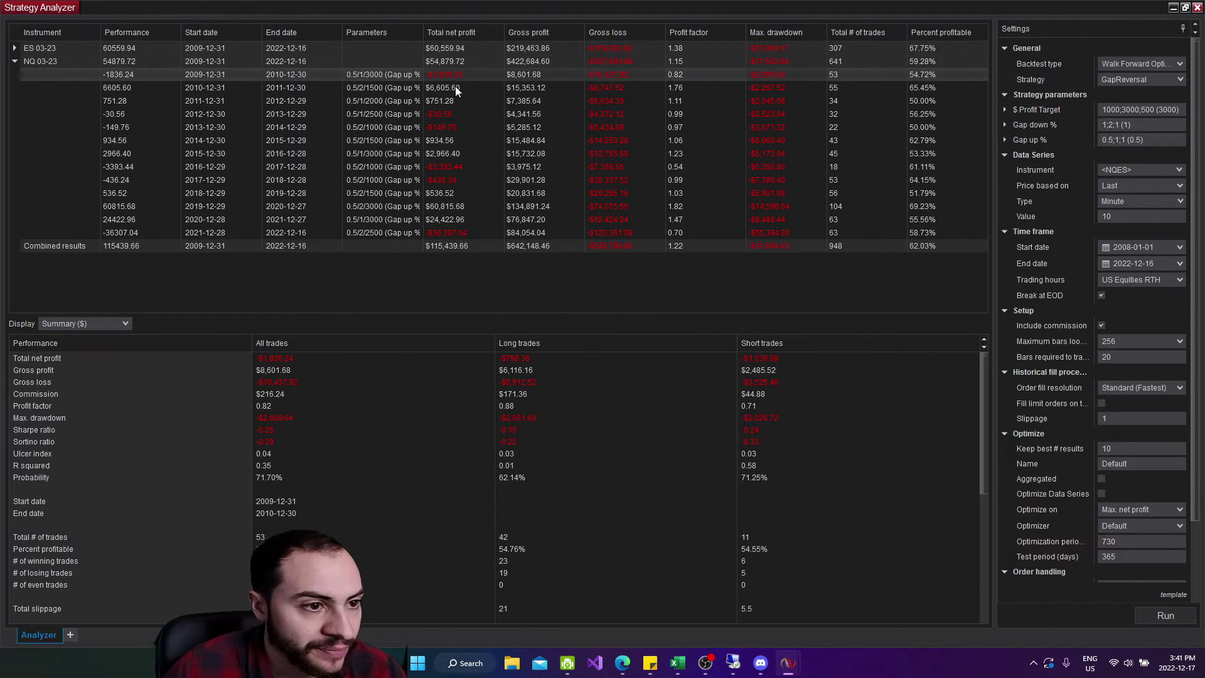
# Step: Compare NQ's first two yearly periods and check the 730-day optimization period value
pyautogui.click(453, 91)
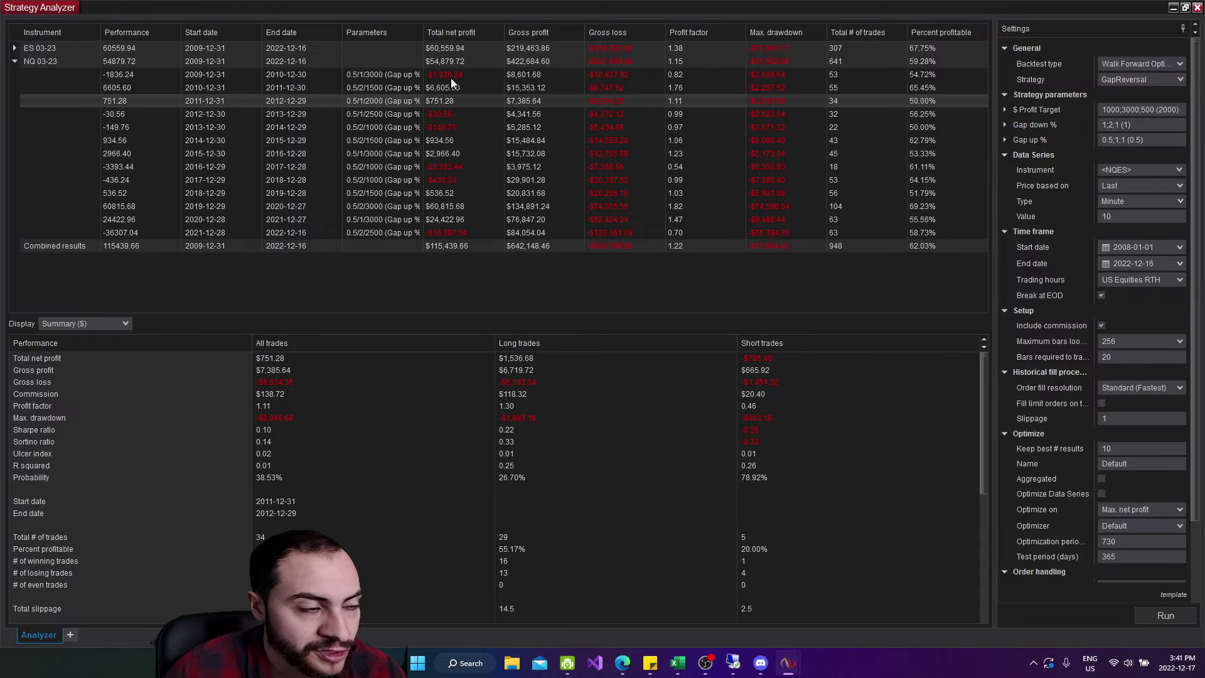
pyautogui.click(451, 75)
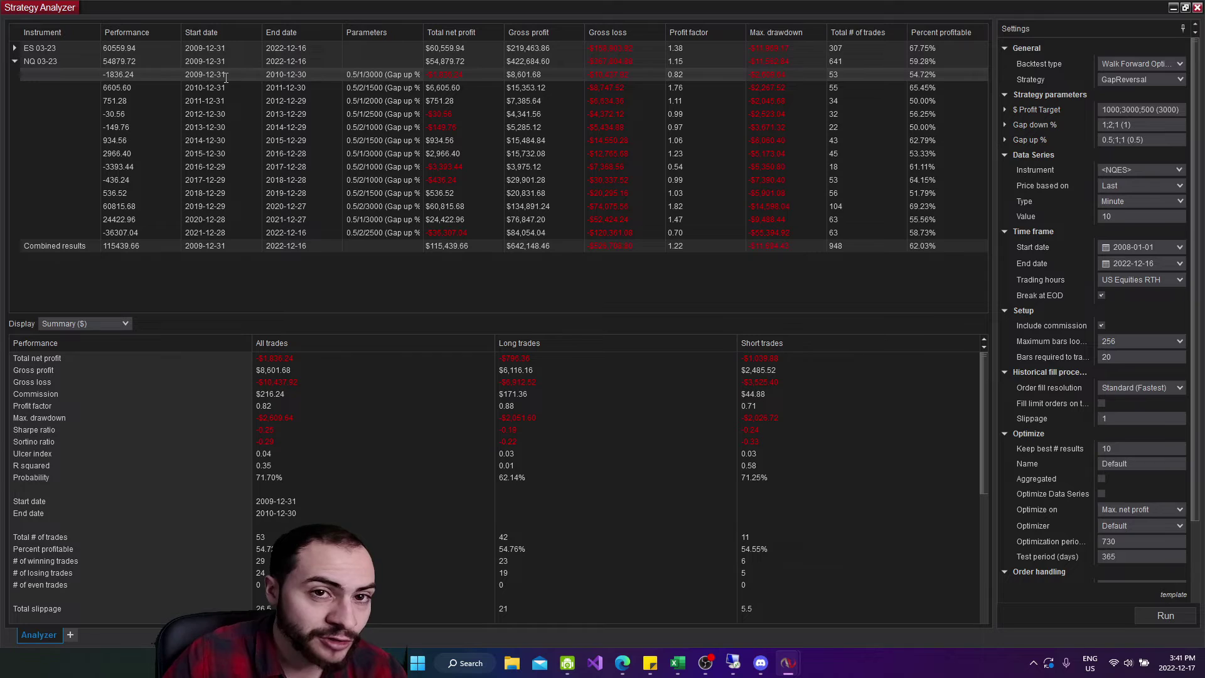
pyautogui.doubleClick(1126, 540)
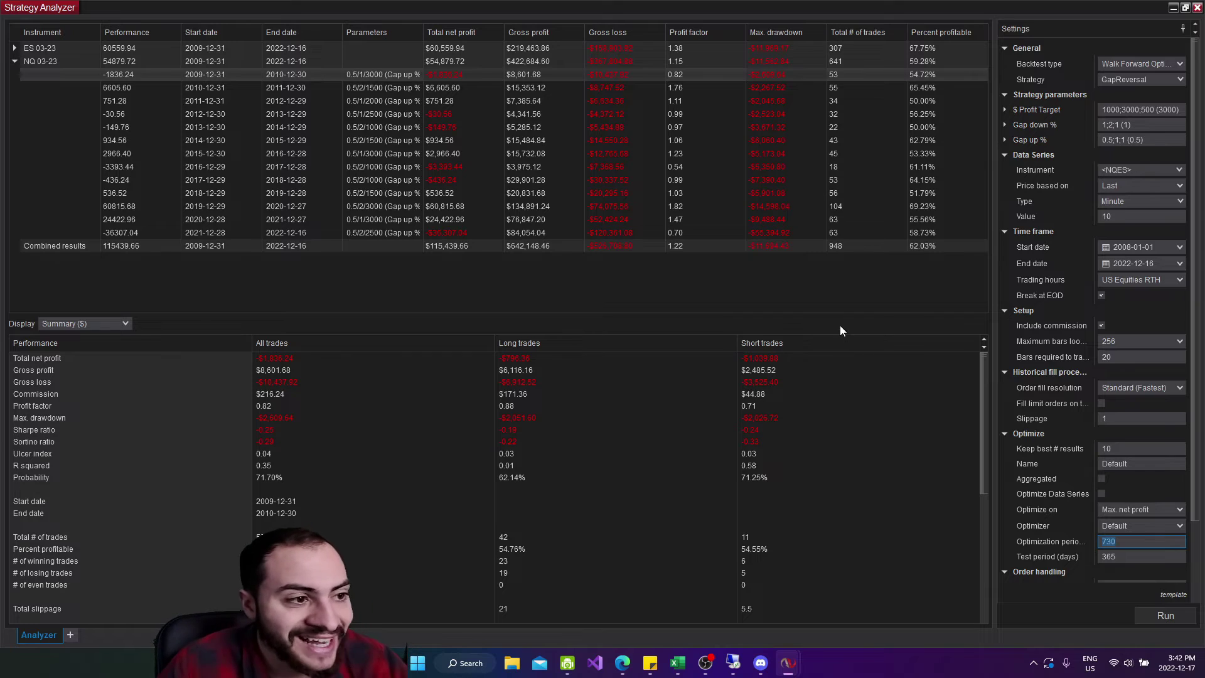
pyautogui.click(451, 87)
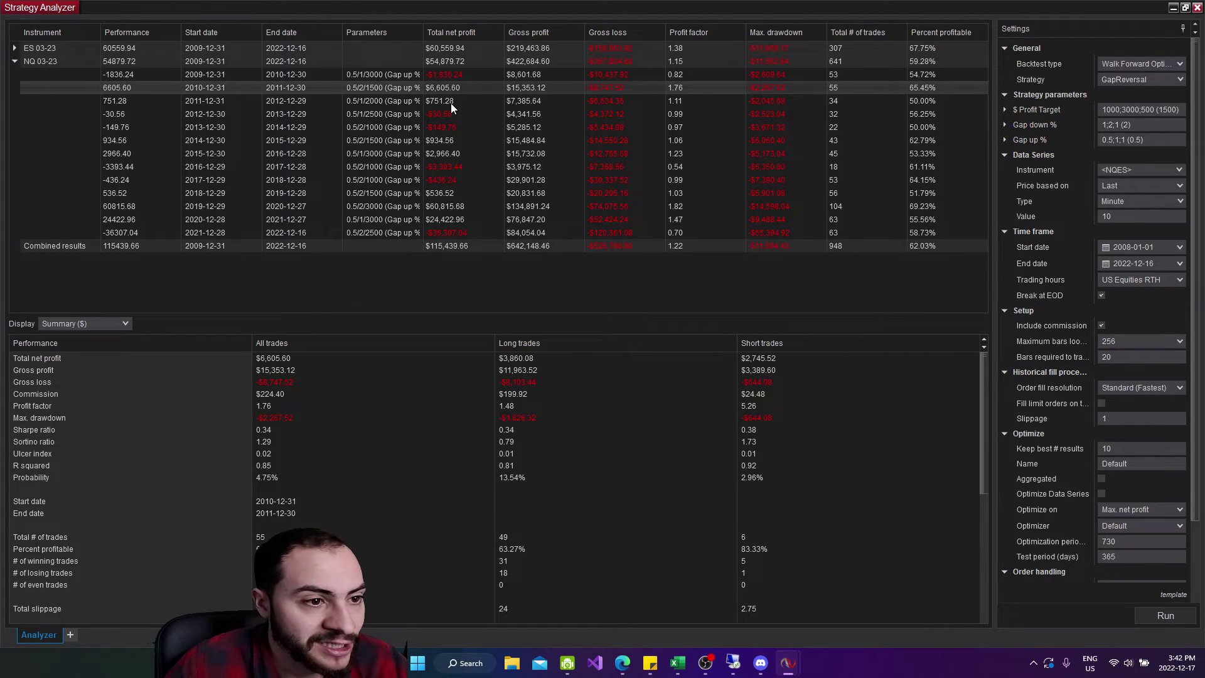
# Step: Step through NQ's periods up to 2021–2022, ending on 2010–2011 ($6,605.60, target 1500)
pyautogui.click(451, 104)
pyautogui.press('Down')
pyautogui.press('Down')
pyautogui.press('Down')
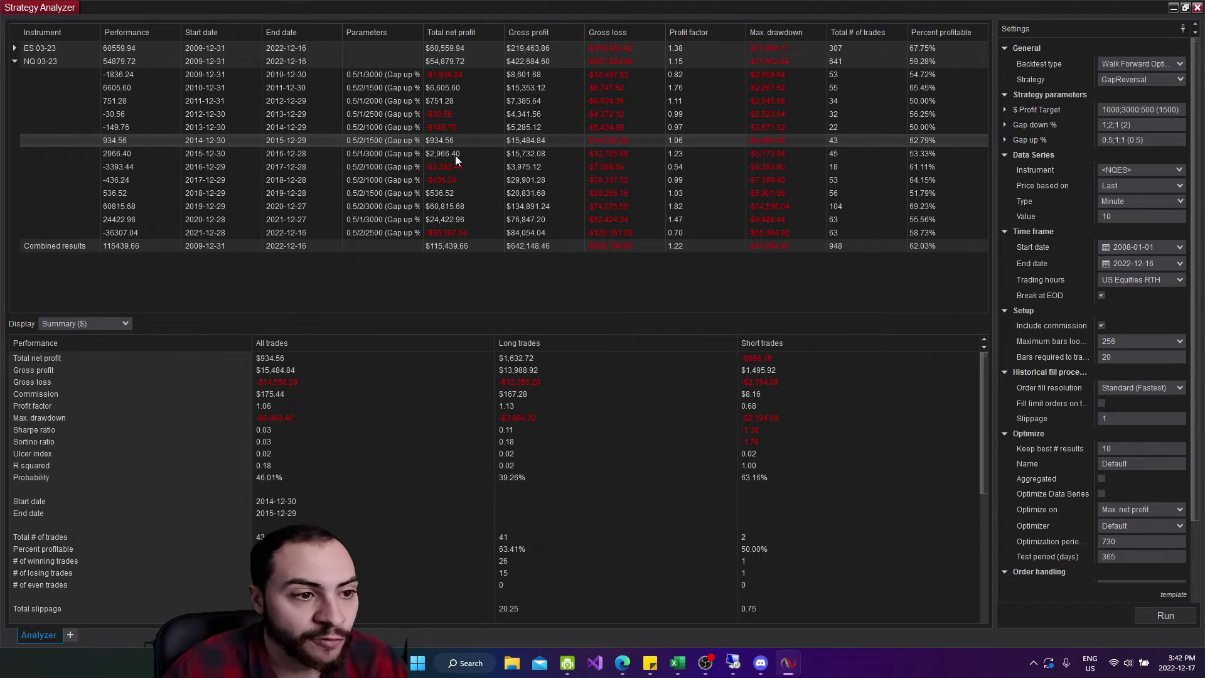
pyautogui.click(455, 155)
pyautogui.click(458, 166)
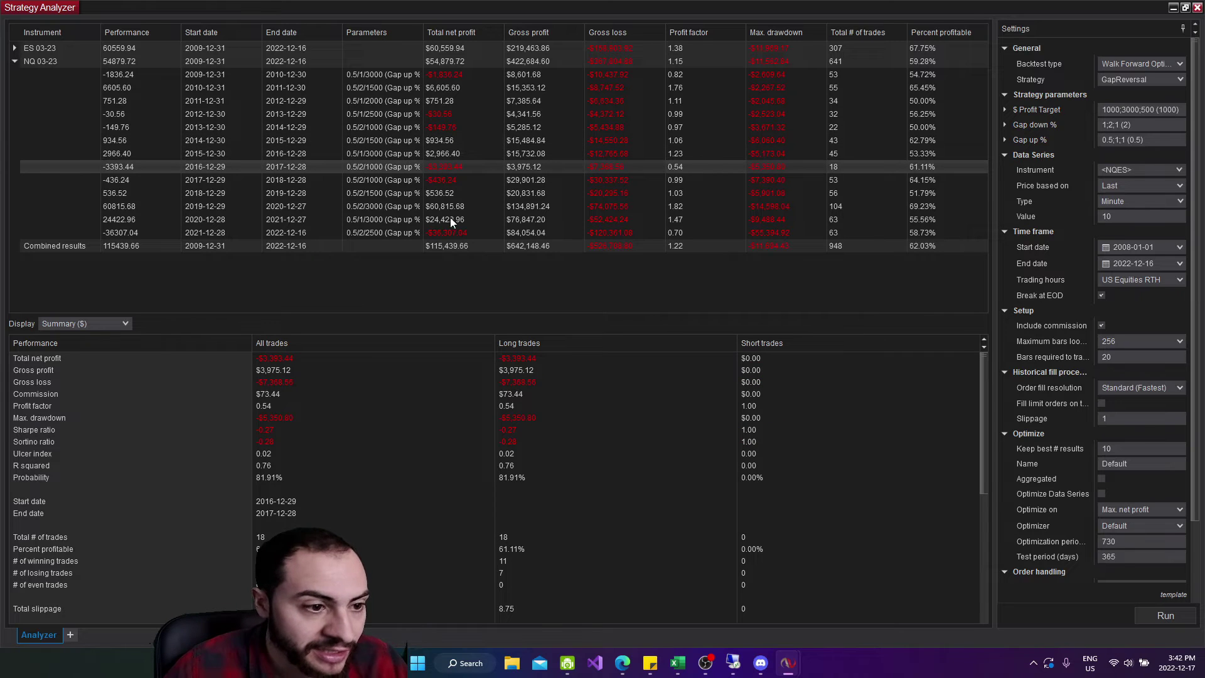
pyautogui.click(454, 234)
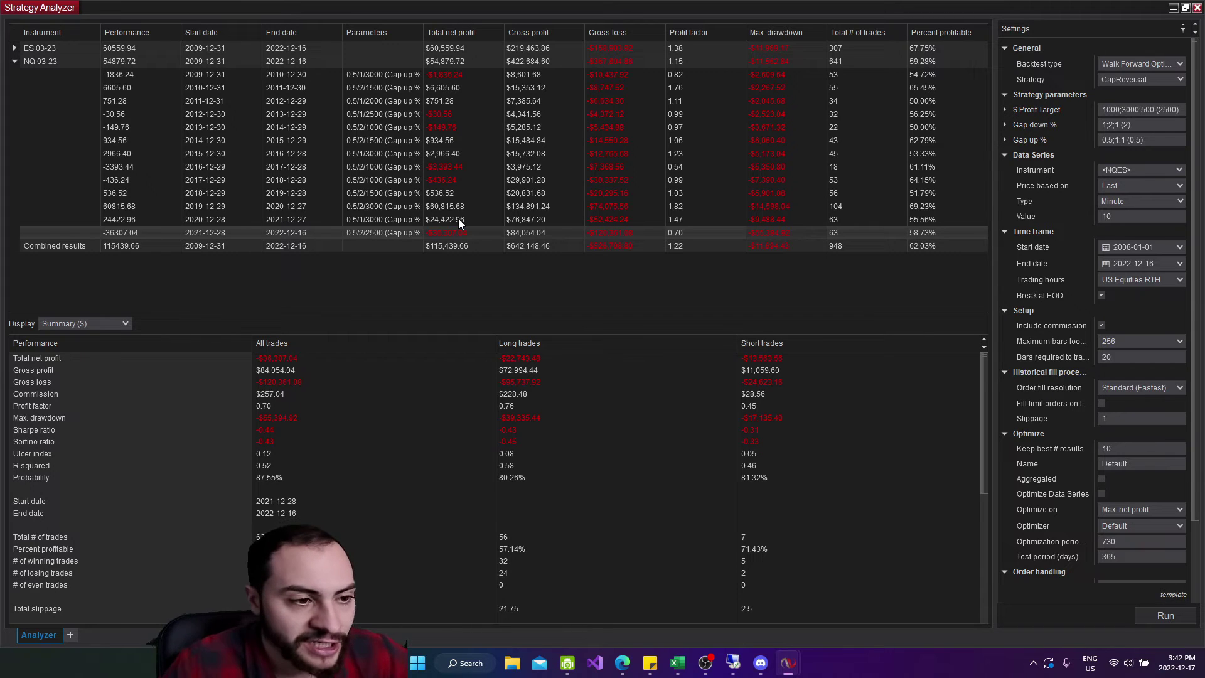
pyautogui.click(434, 91)
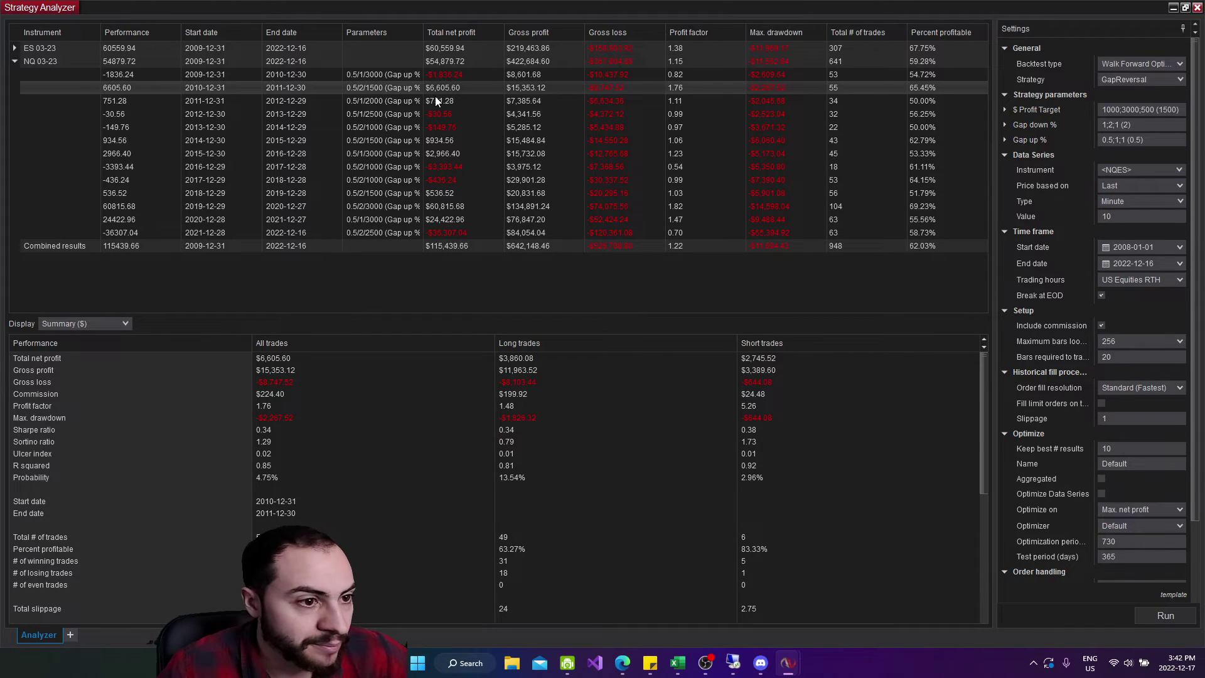
# Step: Step through the NQ period results from 2011–2012 to 2014–2015
pyautogui.click(440, 104)
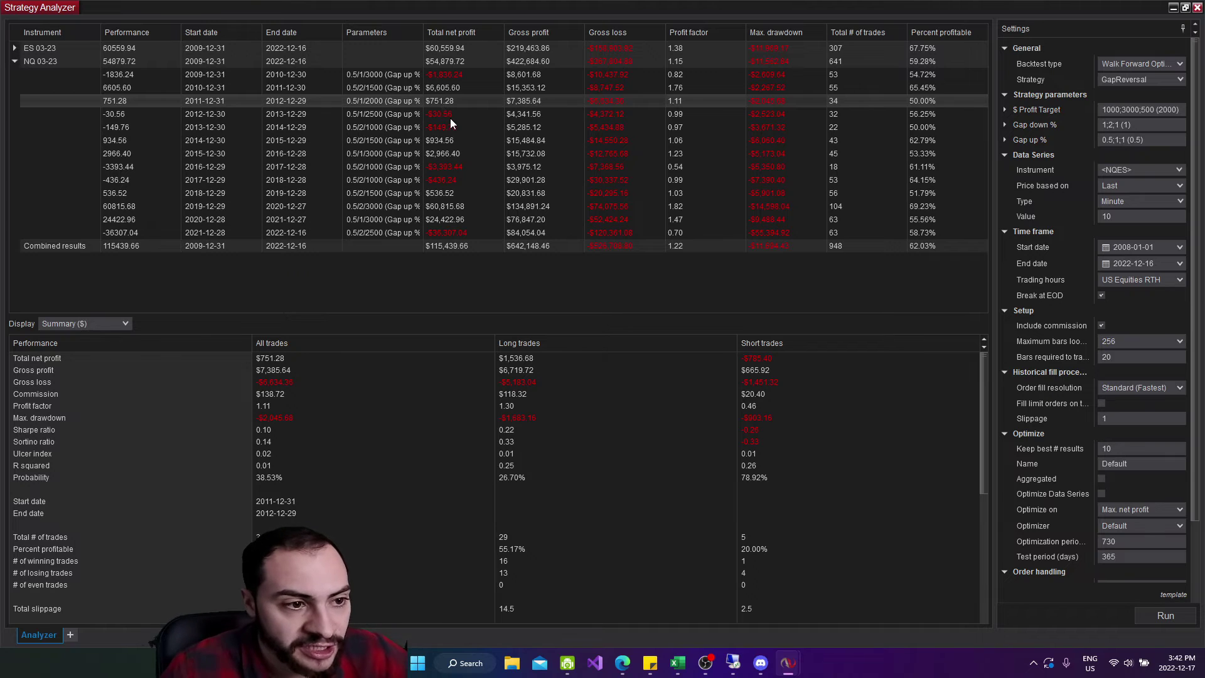
pyautogui.click(452, 115)
pyautogui.click(454, 130)
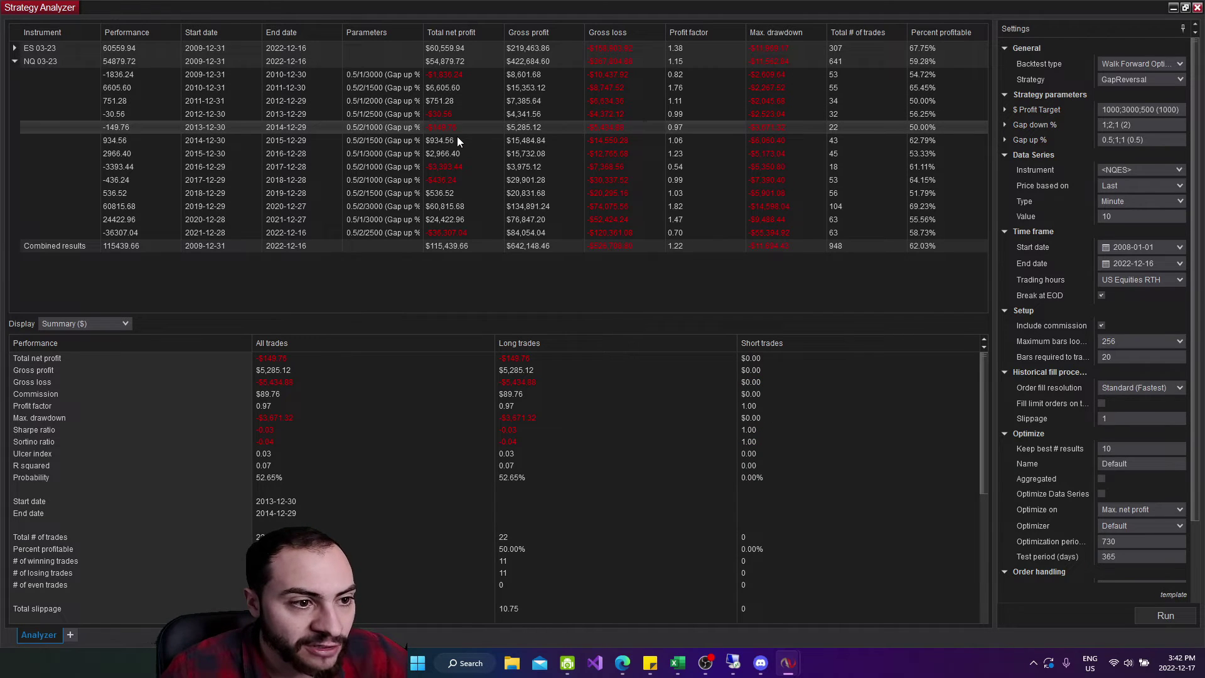
pyautogui.click(457, 141)
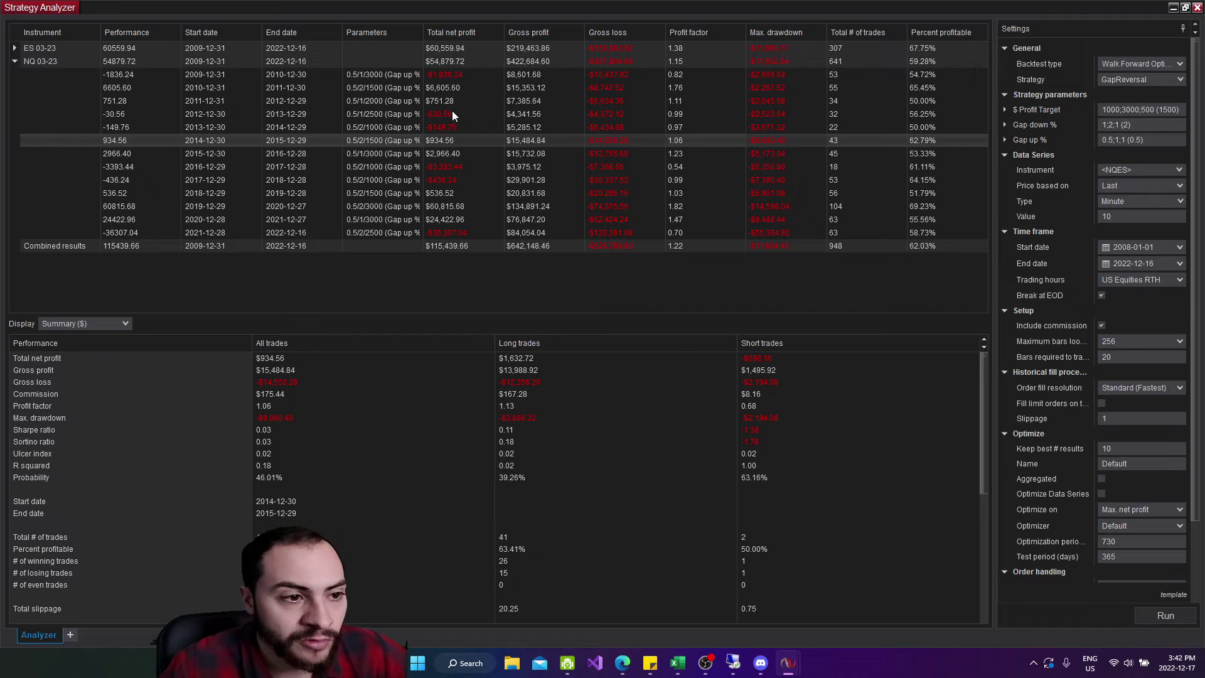
# Step: Revisit the 2010–2014 periods, then 2009–2010, ending on the combined NQ 03-23 summary ($54,879.72, 641 trades)
pyautogui.click(454, 89)
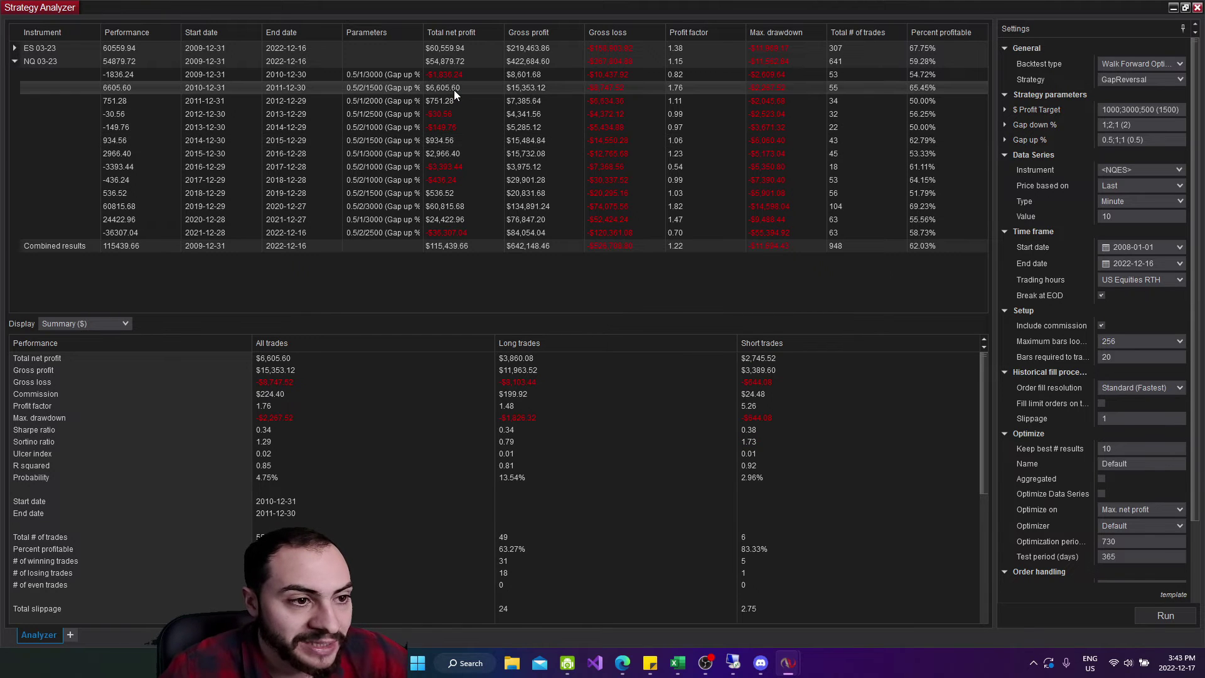
pyautogui.click(452, 100)
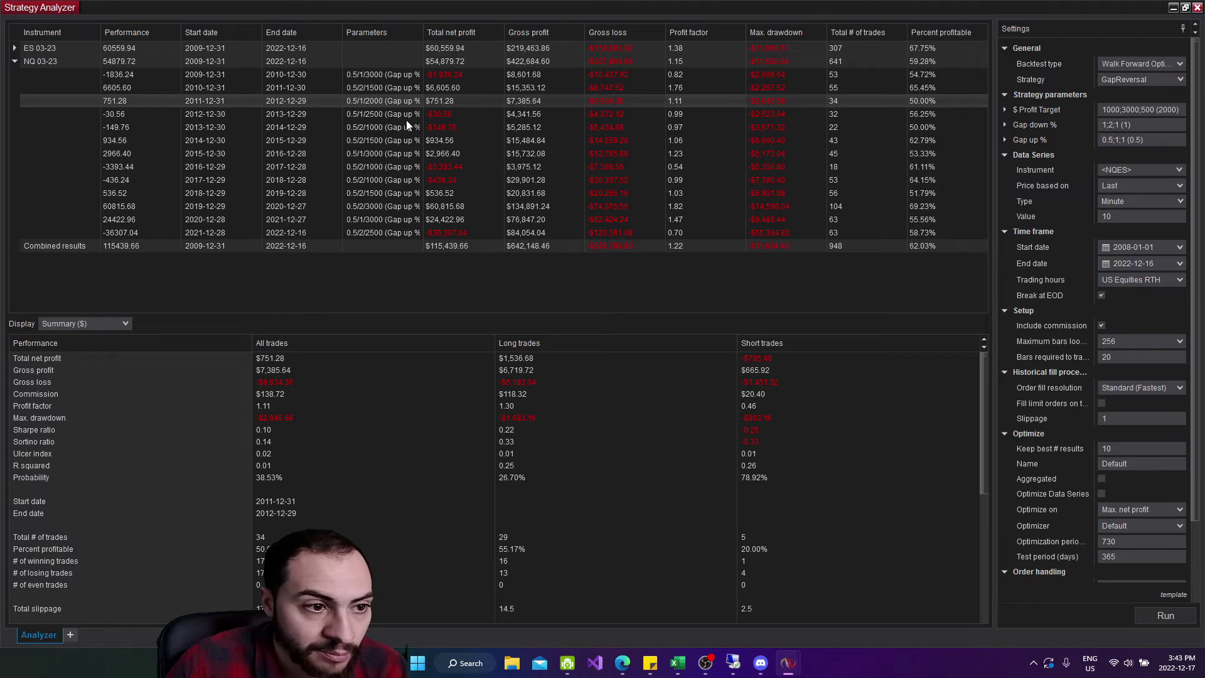
pyautogui.click(442, 114)
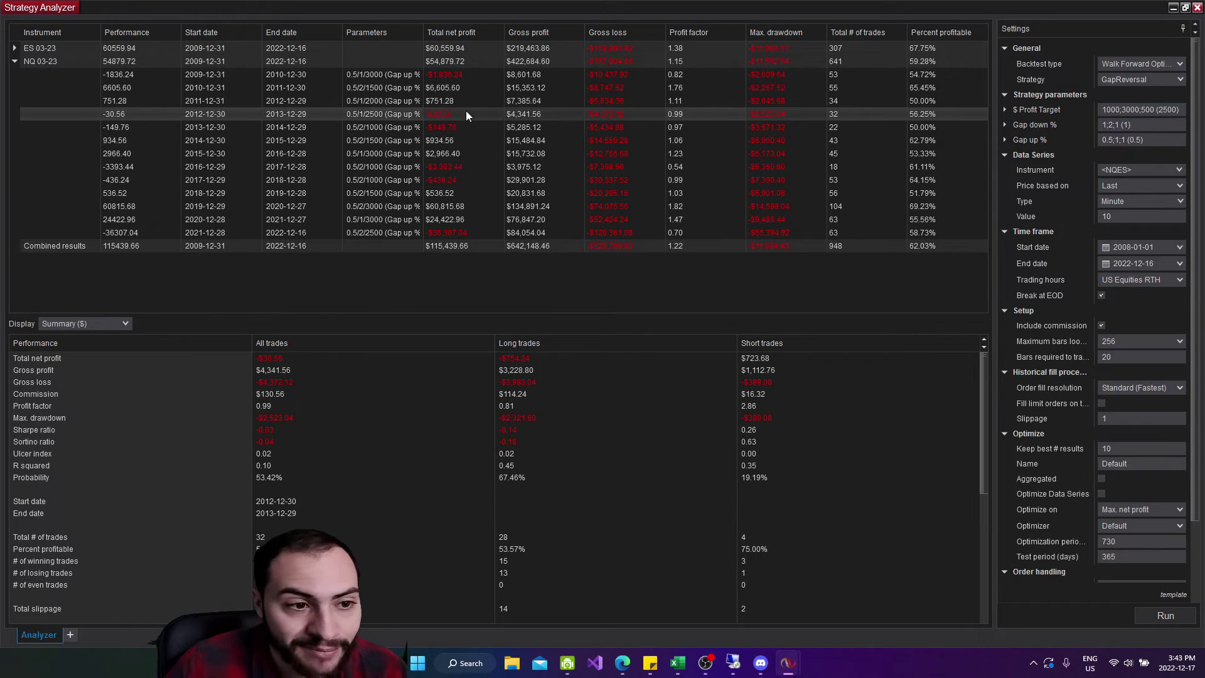
pyautogui.click(430, 128)
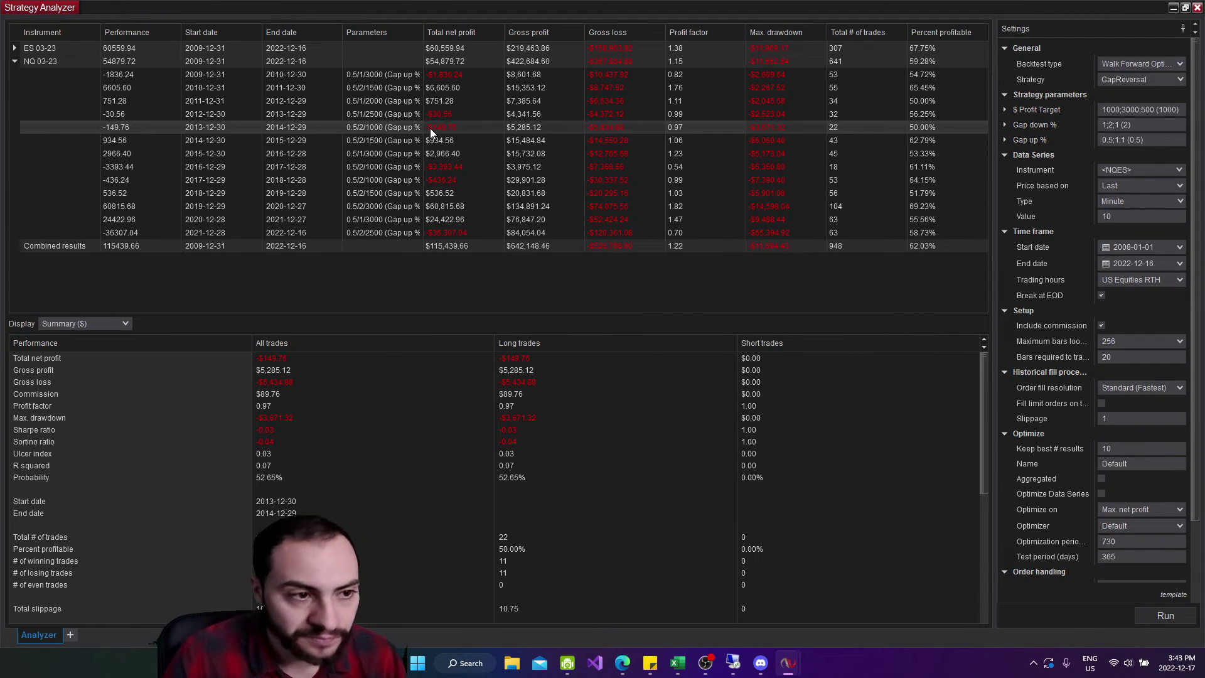
pyautogui.click(453, 77)
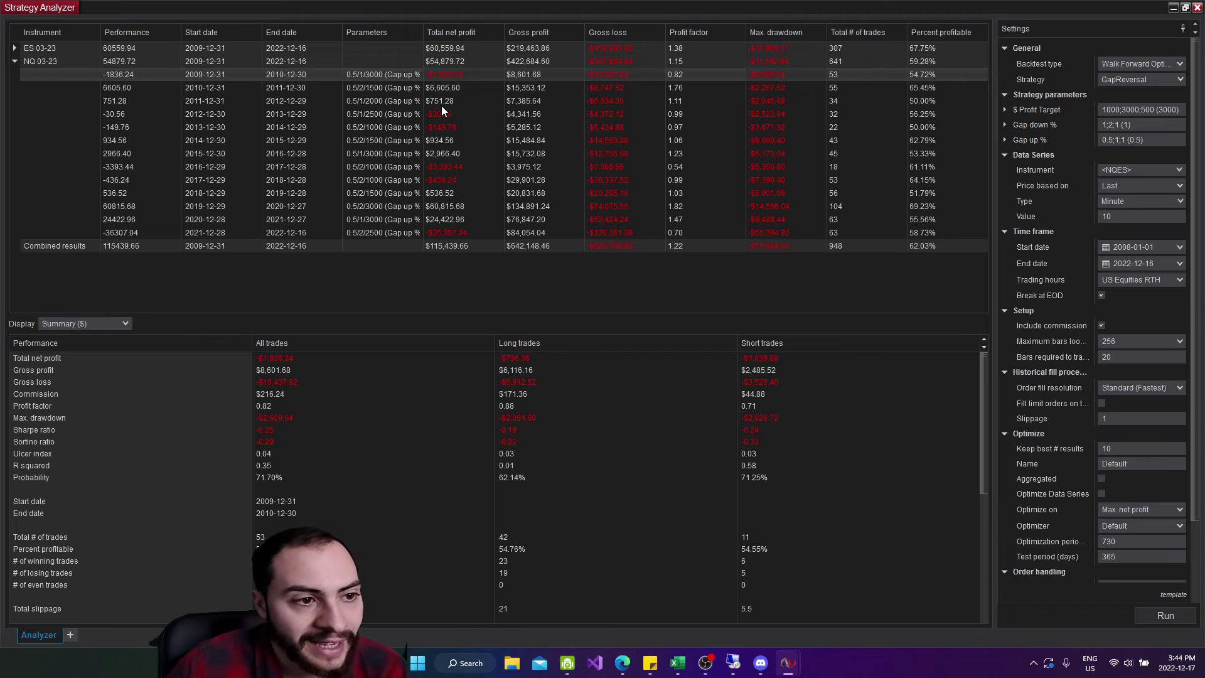
pyautogui.click(447, 66)
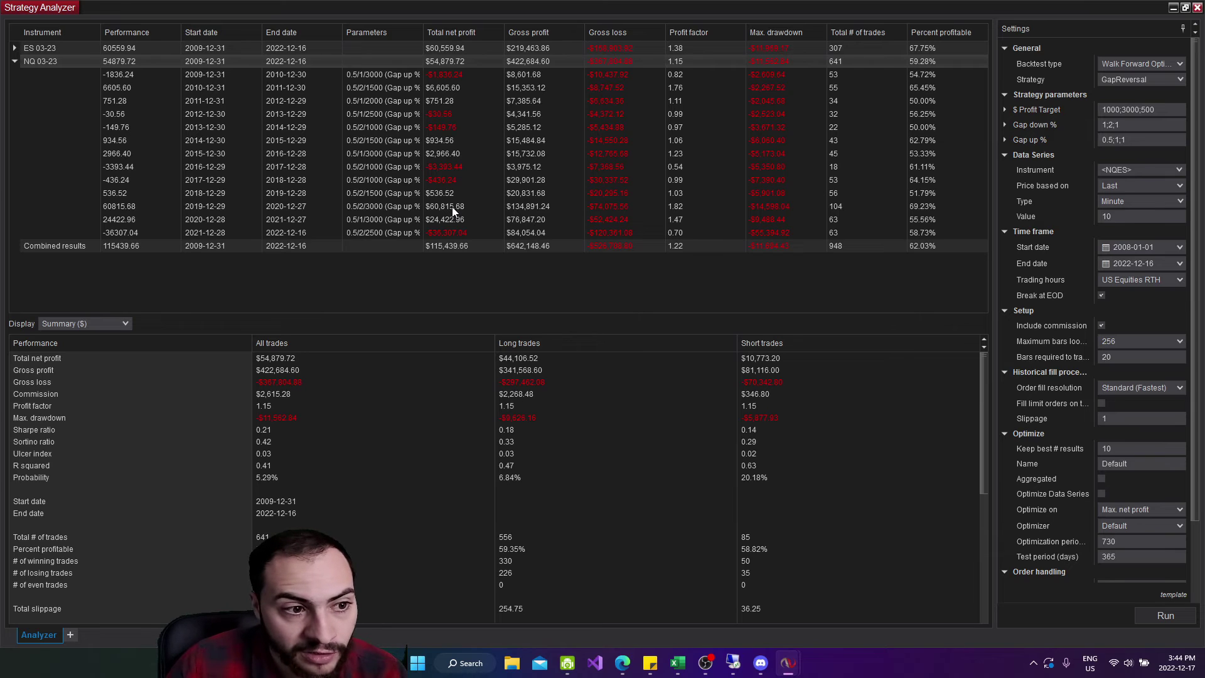
# Step: Compare combined NQ results with 2009–2010, 2018–2019 and 2019–2020, ending on 2021–2022 (-$36,307.04, 63 trades)
pyautogui.click(458, 77)
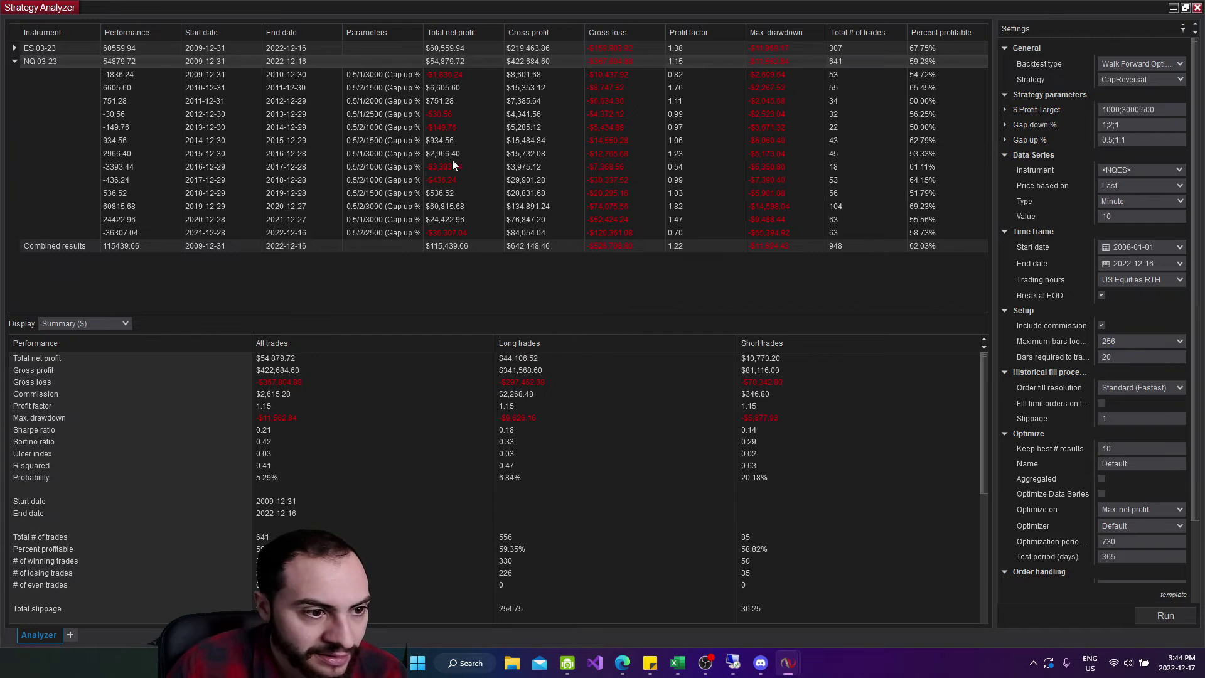
pyautogui.click(448, 195)
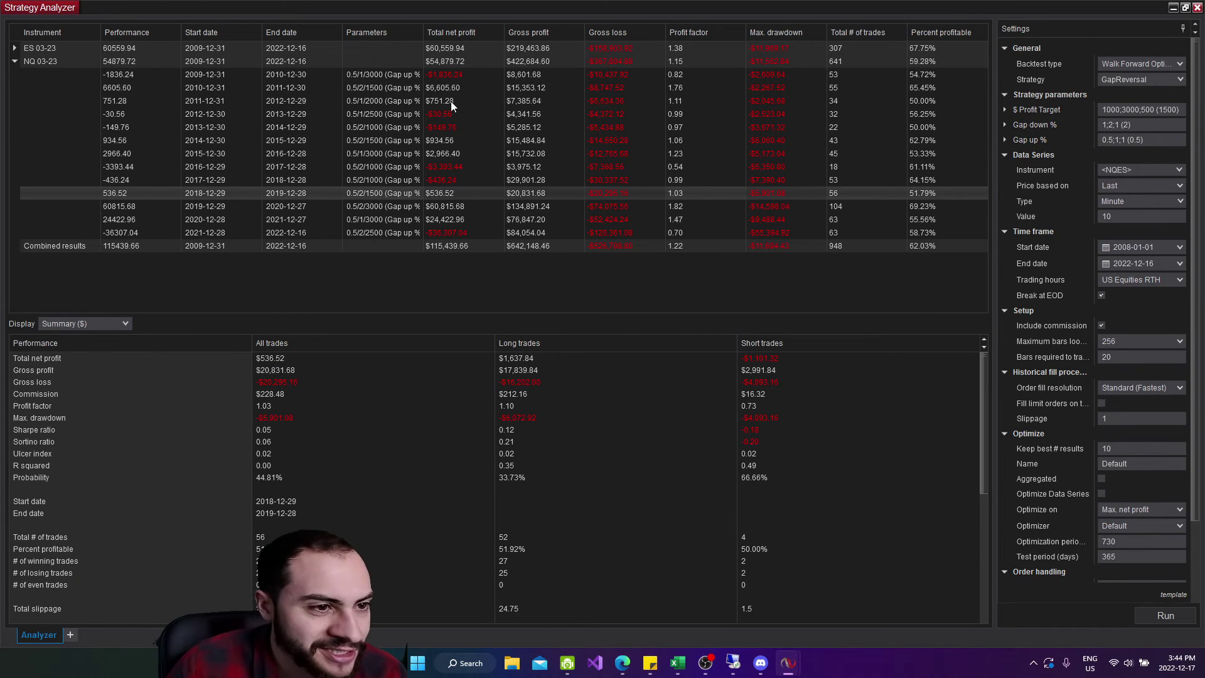
pyautogui.click(450, 66)
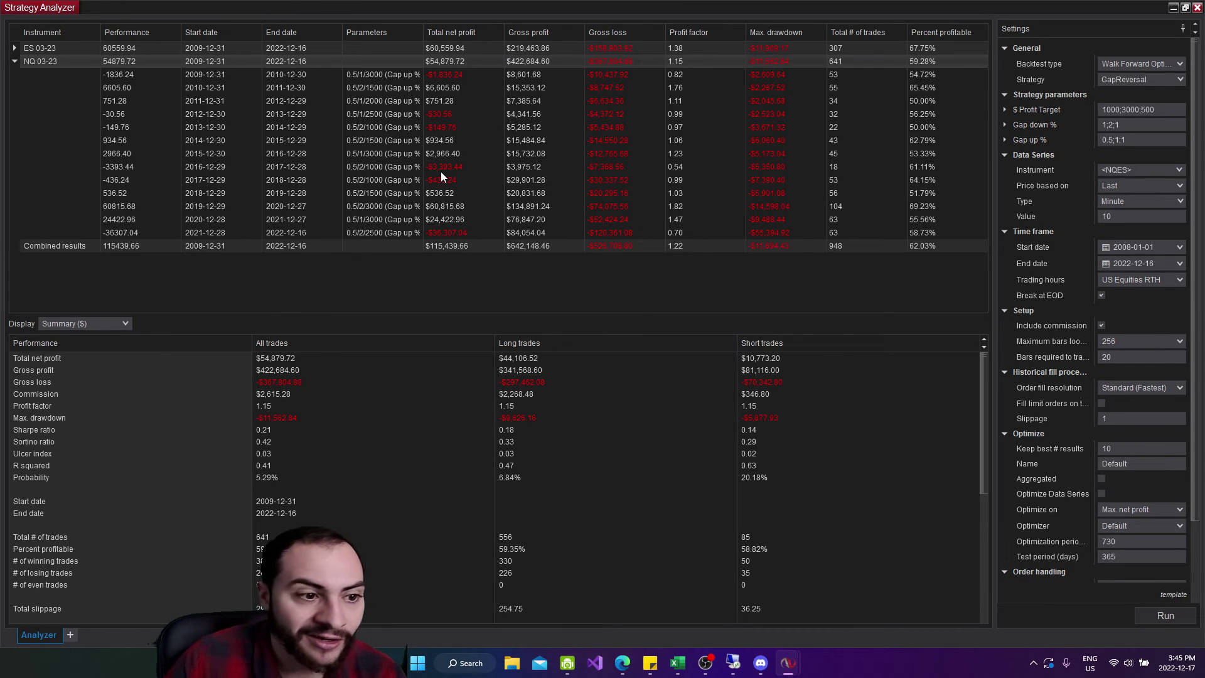
pyautogui.click(453, 211)
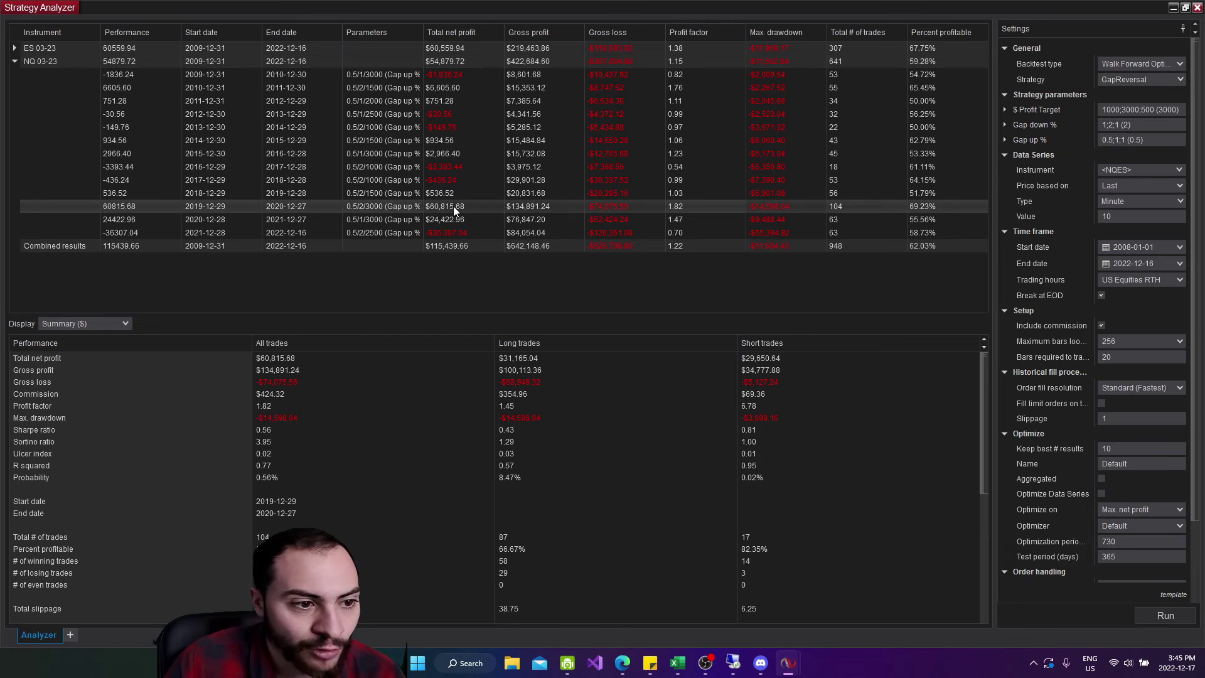
pyautogui.click(459, 59)
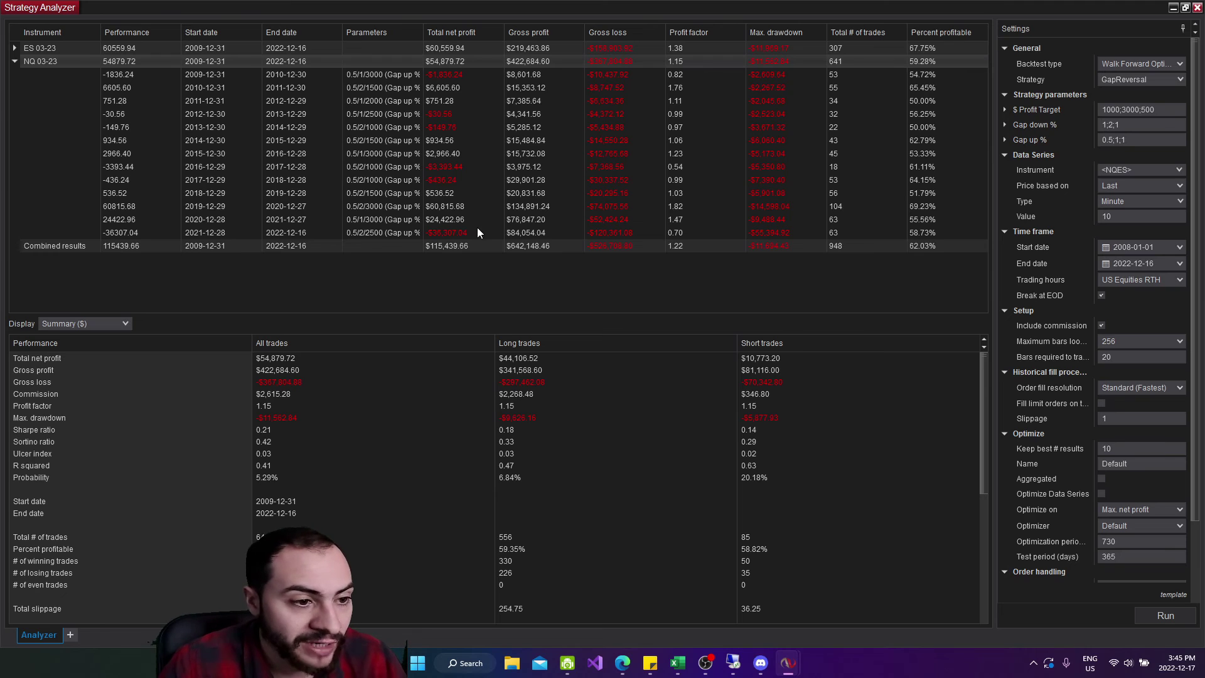
pyautogui.click(288, 231)
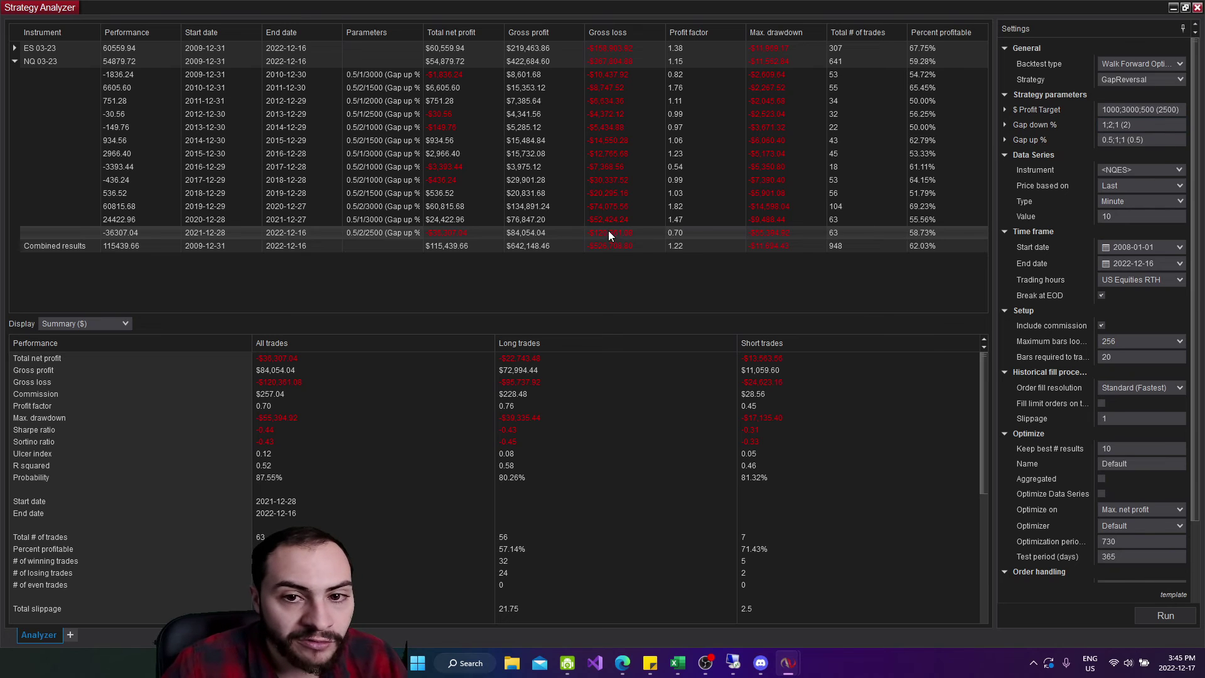
pyautogui.rightClick(437, 236)
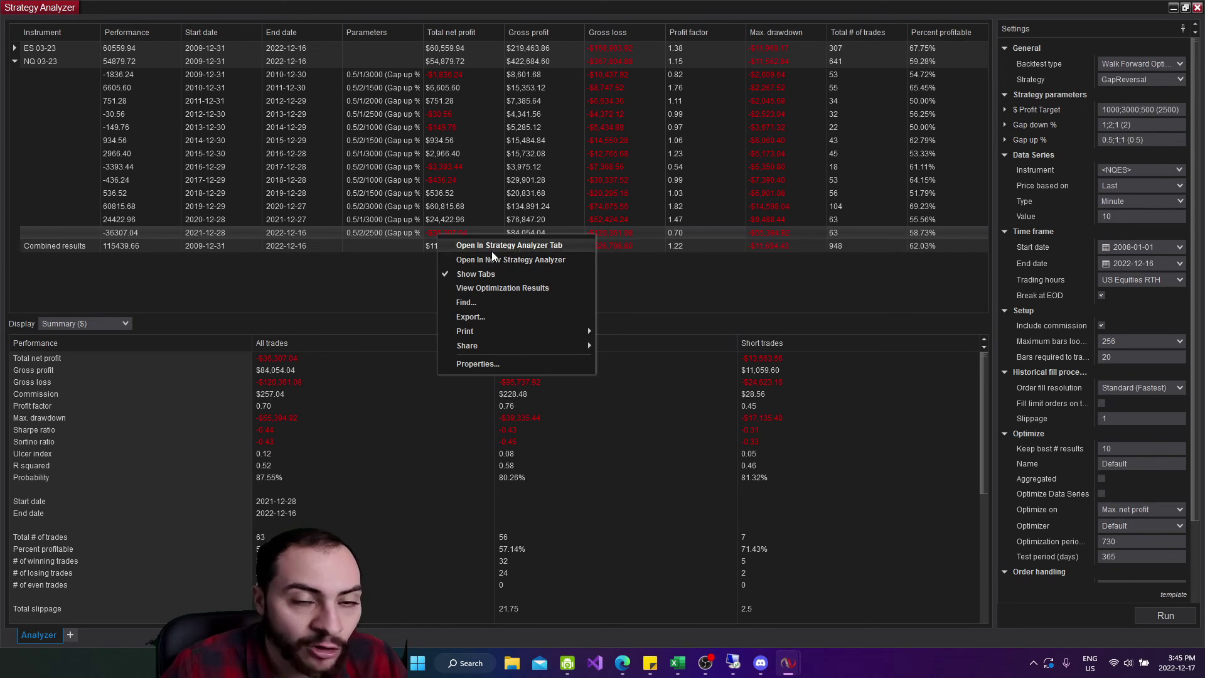
pyautogui.click(1178, 607)
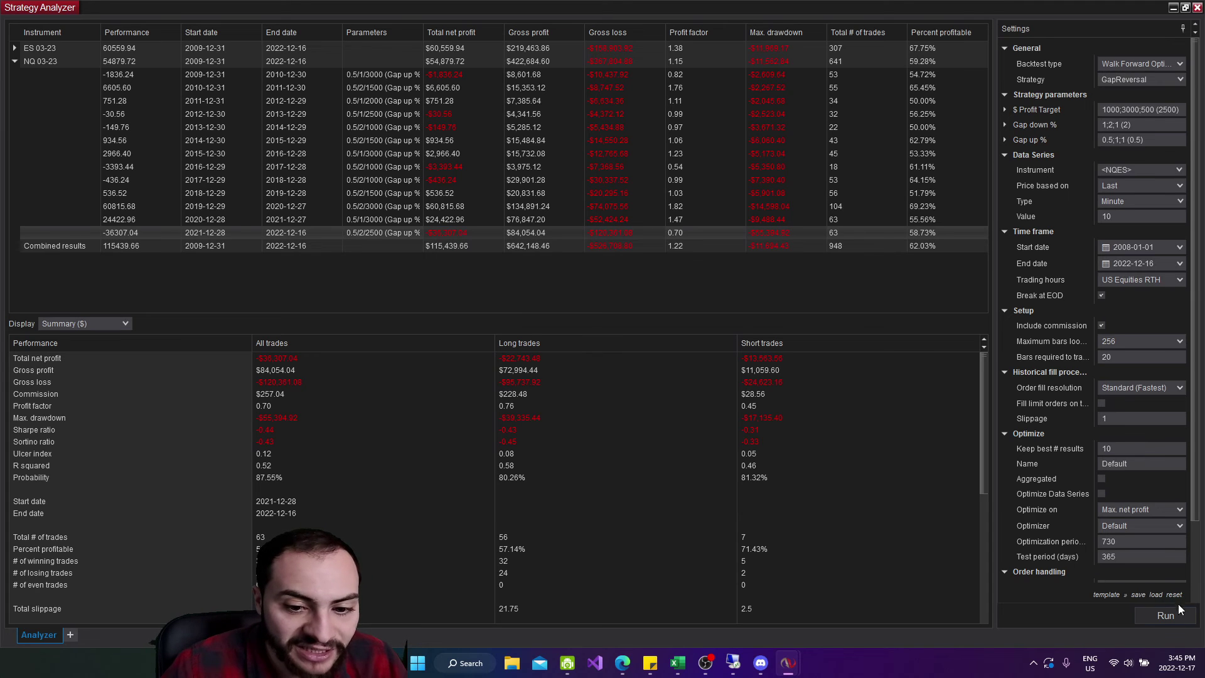
pyautogui.click(1139, 596)
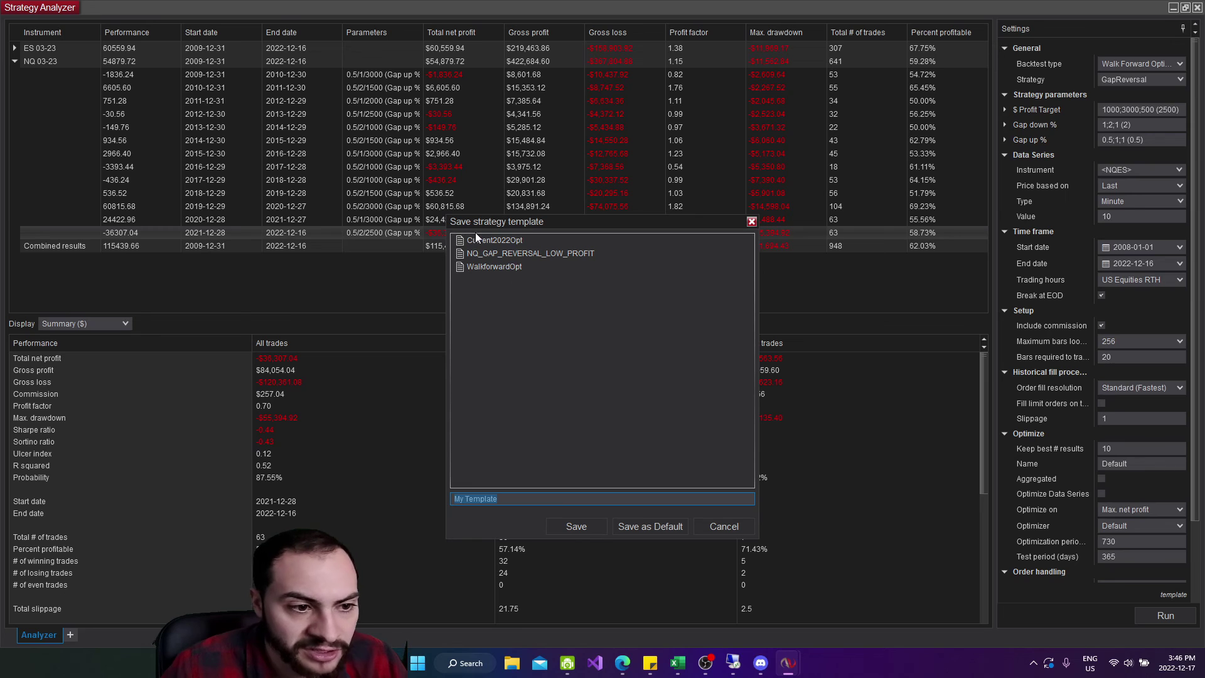
pyautogui.click(487, 245)
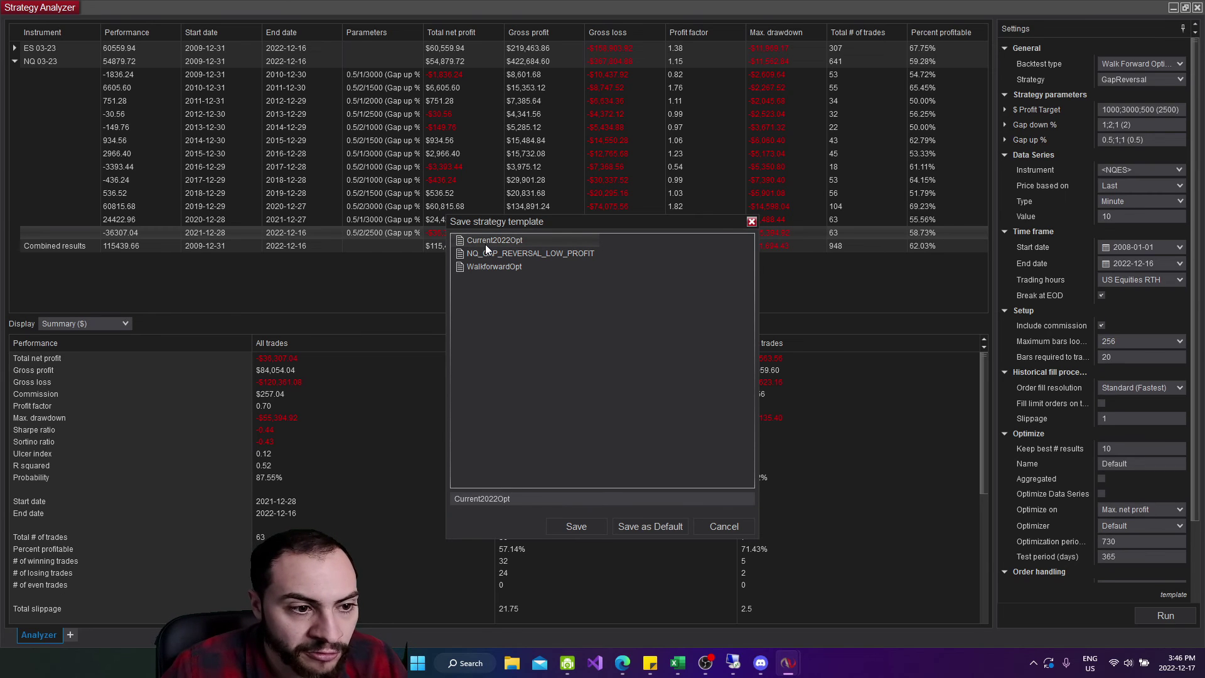
pyautogui.click(719, 528)
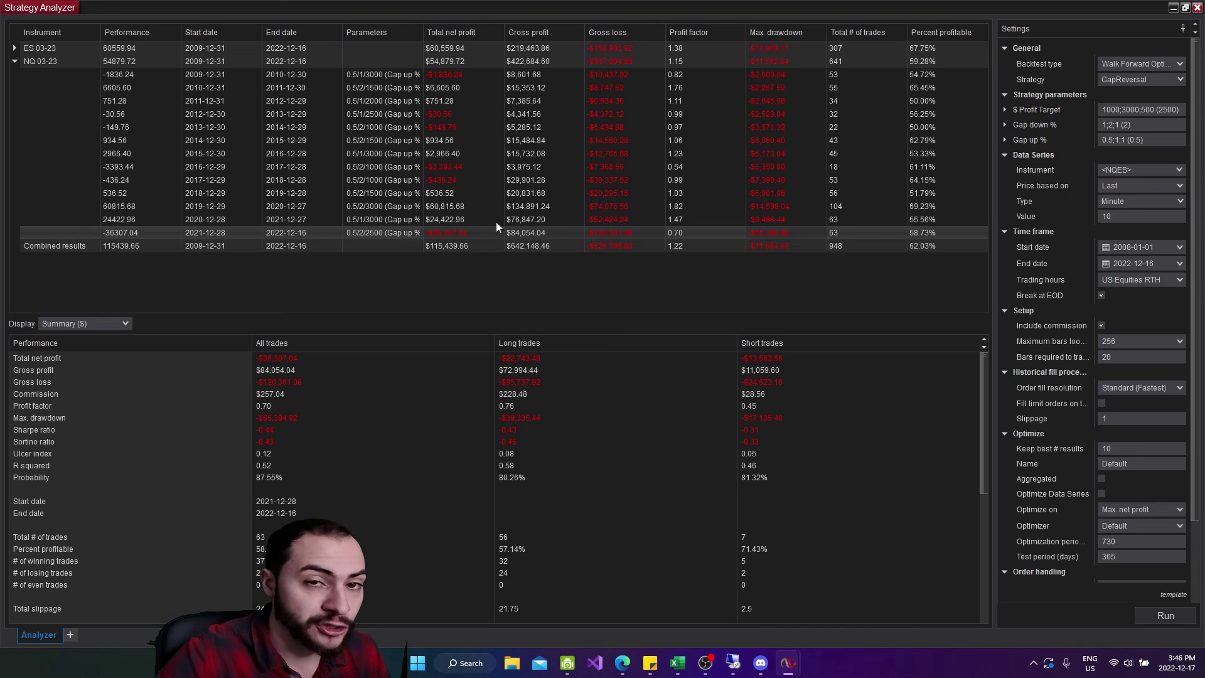
pyautogui.moveTo(1177, 111); pyautogui.dragTo(1106, 110)
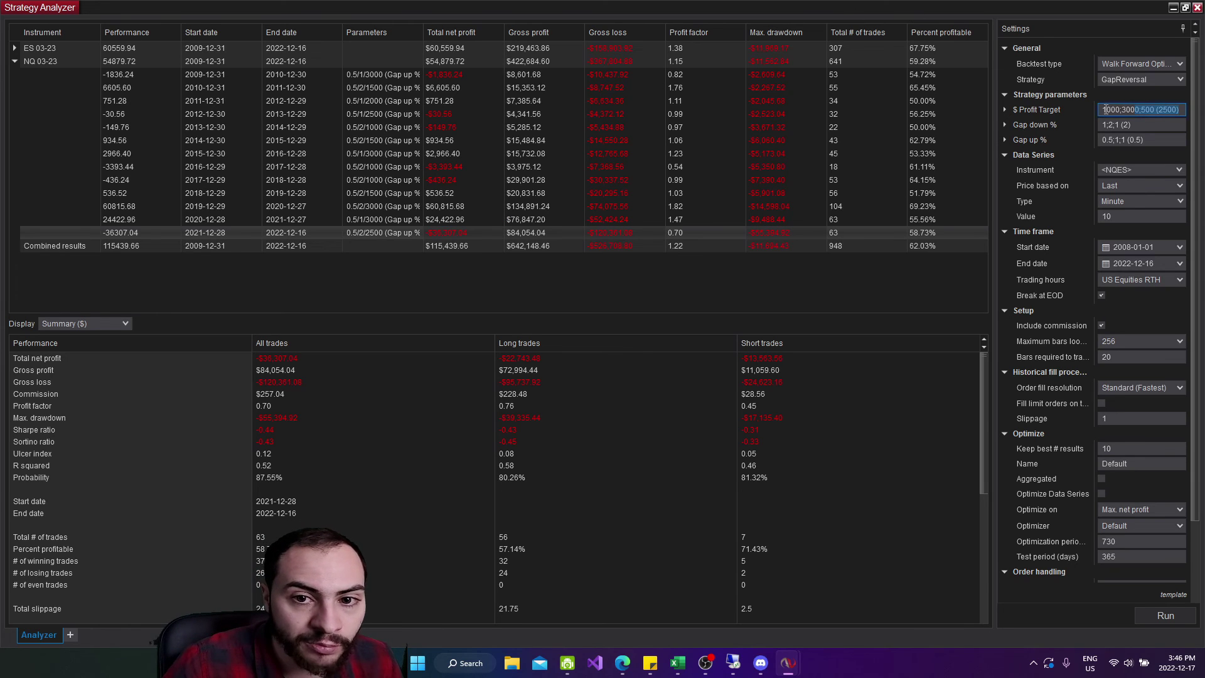
pyautogui.press('Tab')
pyautogui.press('Tab')
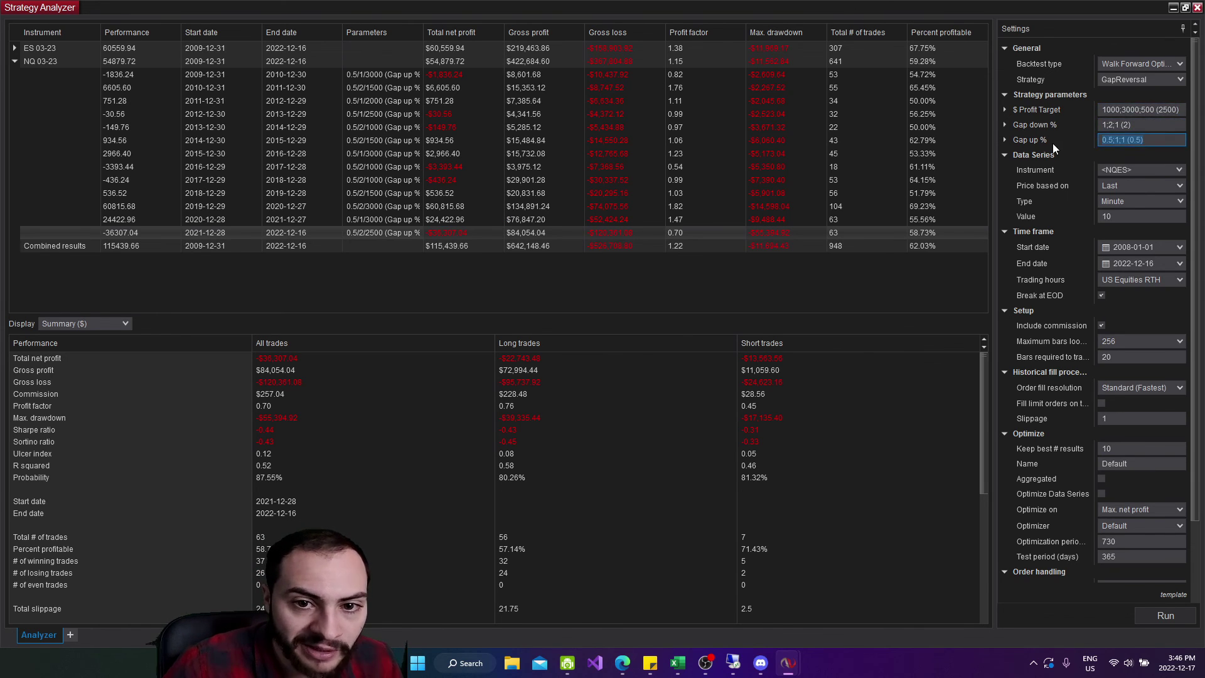